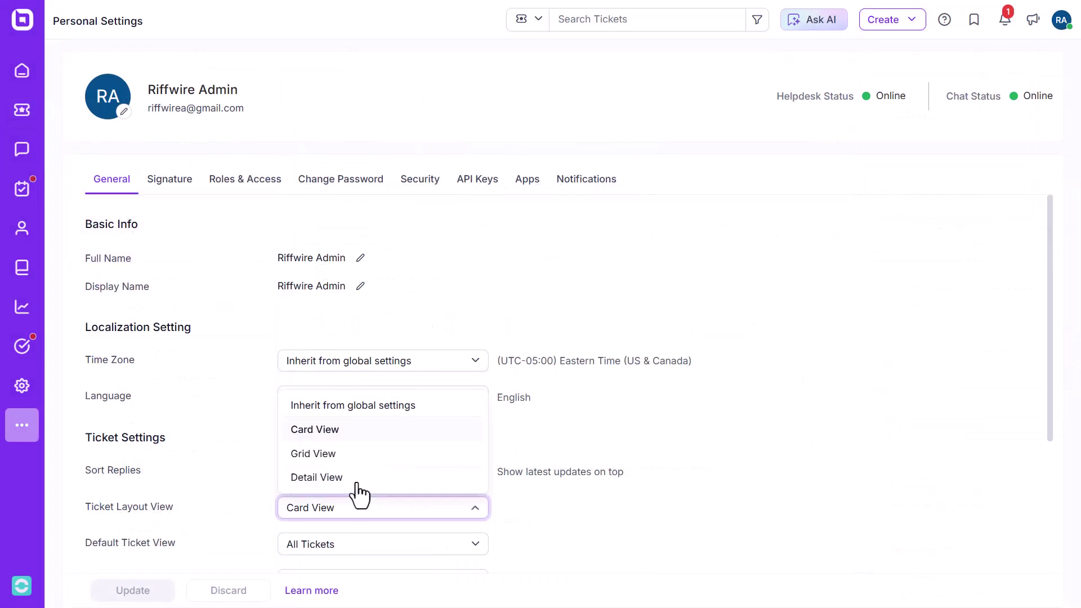
- Set the personal ticket layout view to Detail View and open the agent portal's Tickets settings
click(357, 483)
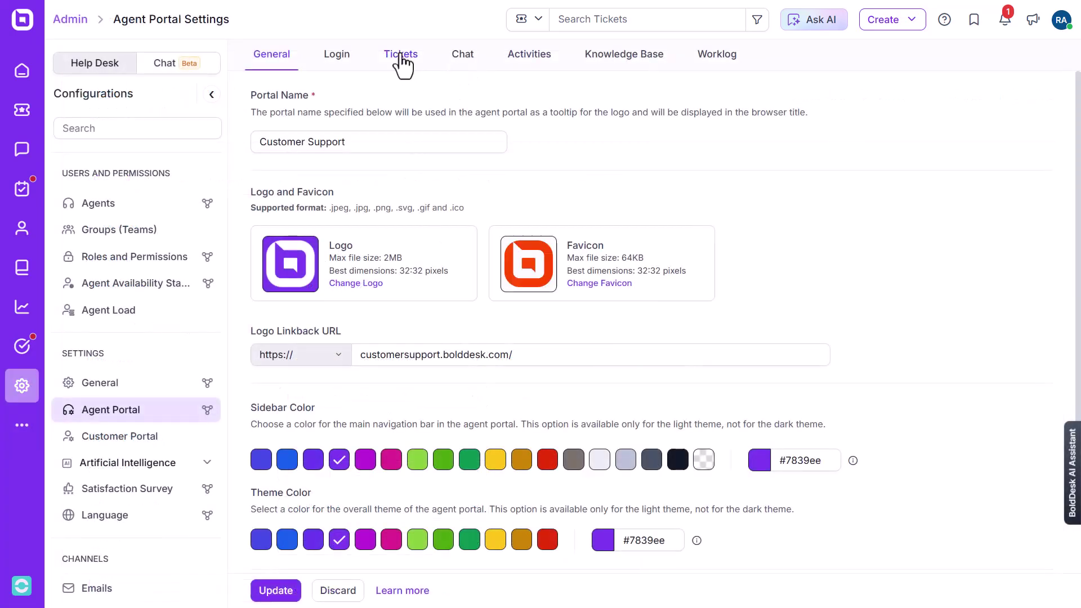
click(401, 54)
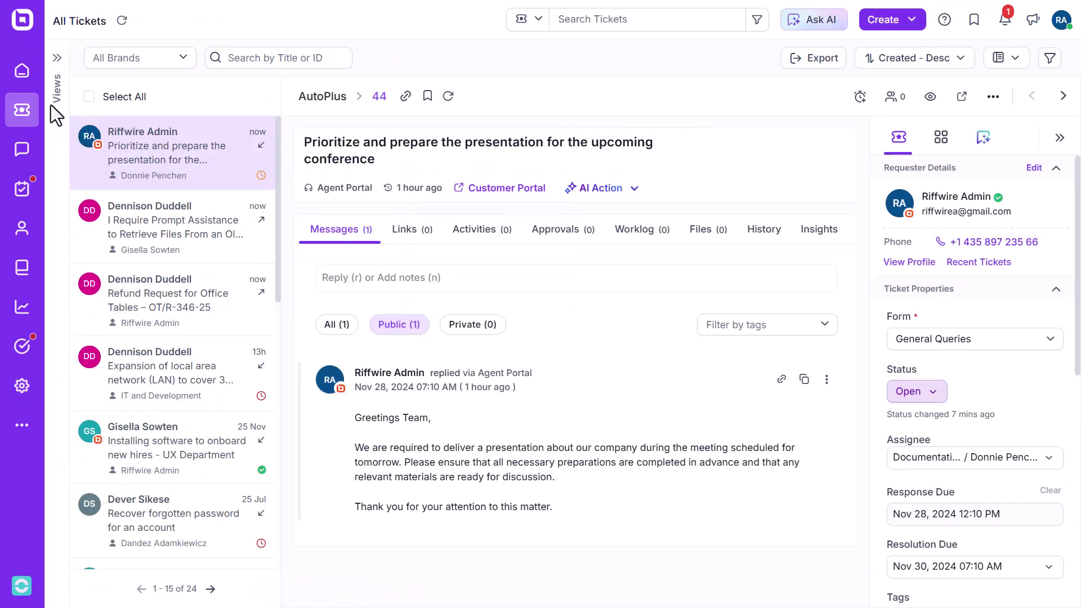
- Open the My Pending Tickets view from the ticket views list
mouse_move(56, 115)
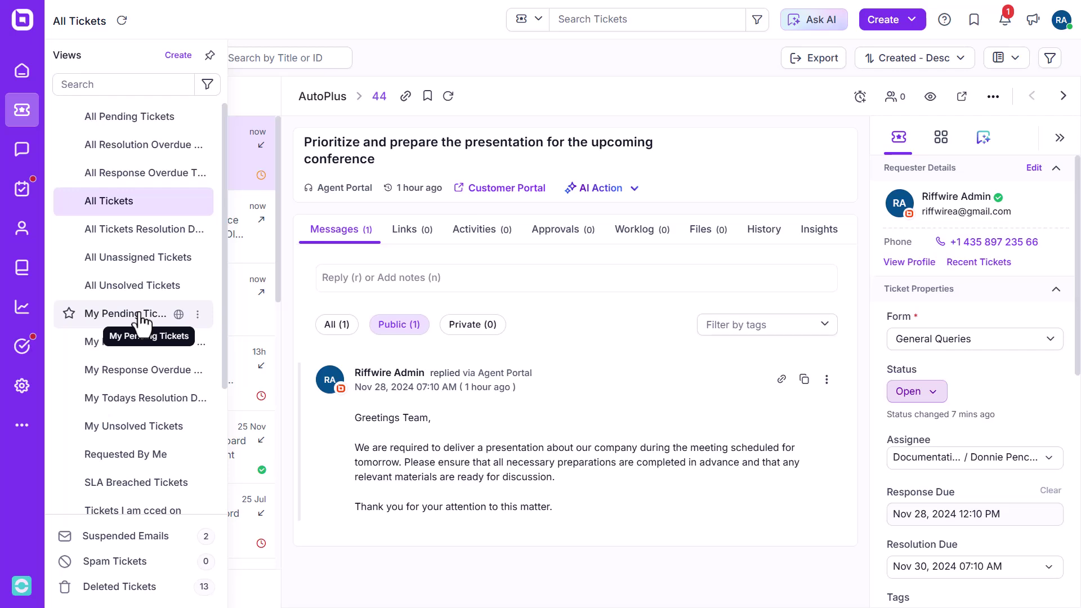
click(142, 318)
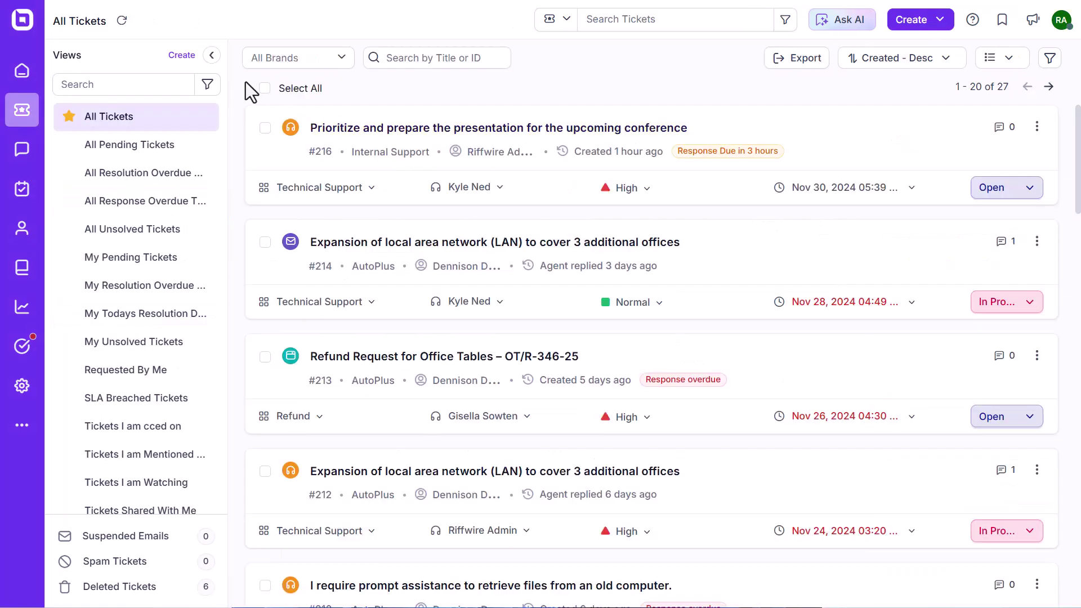
- Collapse the ticket views list beside the All Tickets cards and expand it again
click(212, 55)
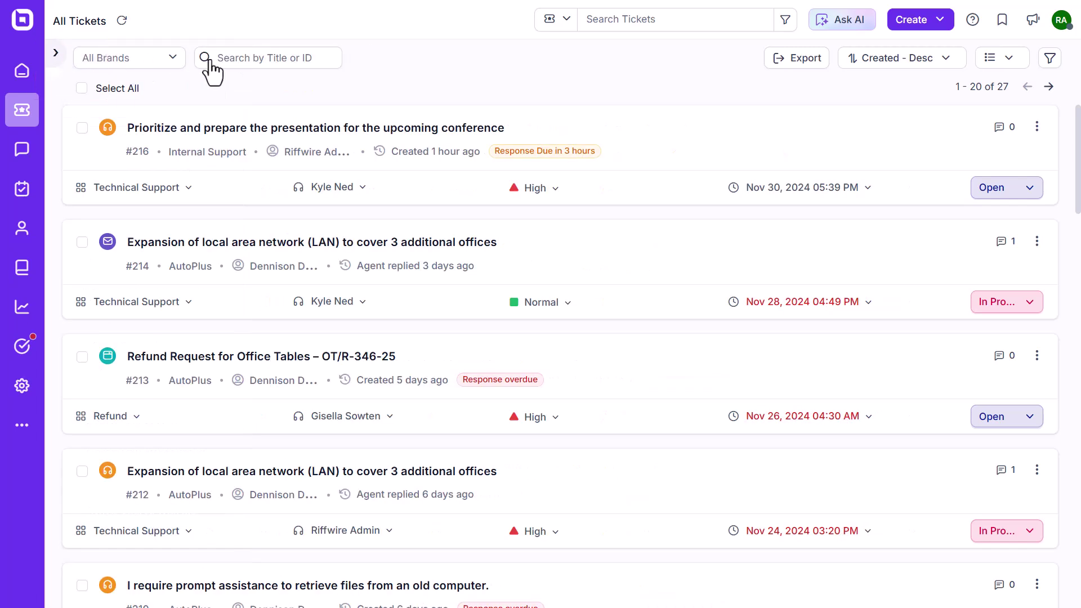
click(56, 53)
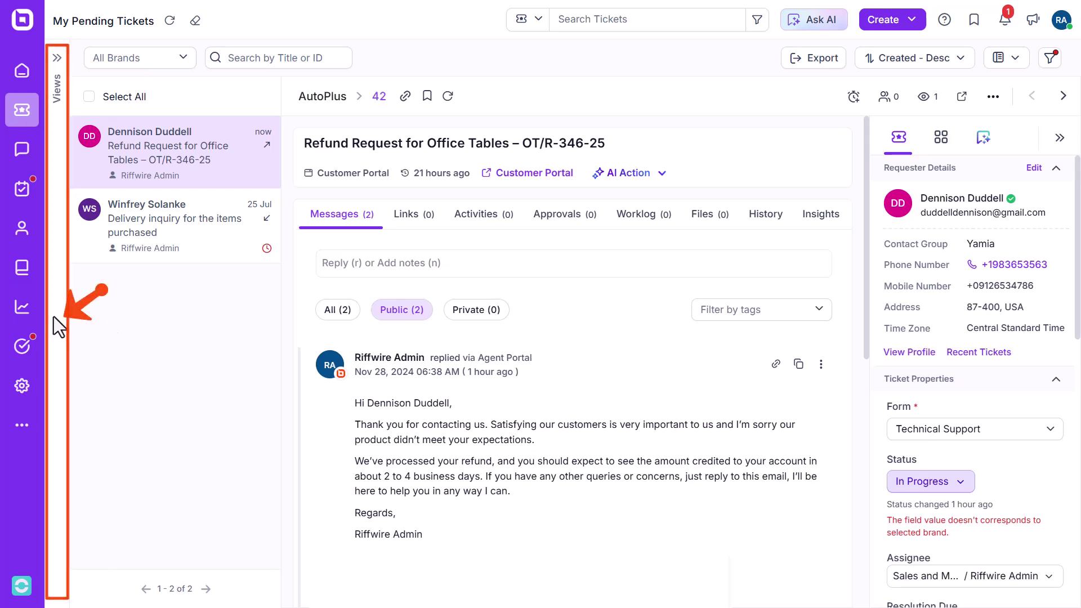
mouse_move(53, 317)
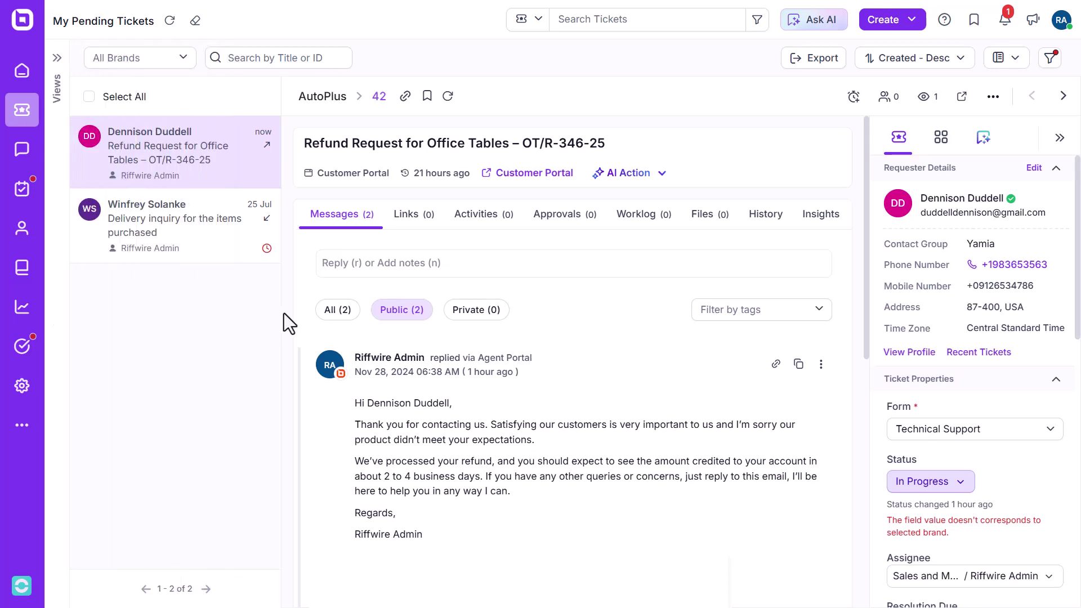
- Switch the My Pending Tickets list from the card layout to Detail View
click(1012, 58)
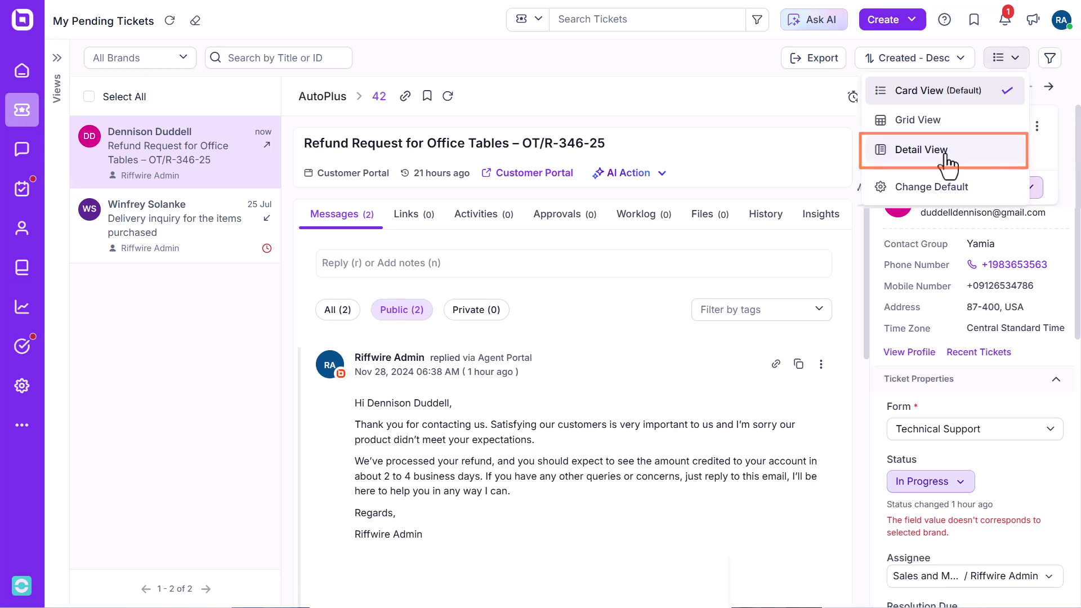
click(946, 158)
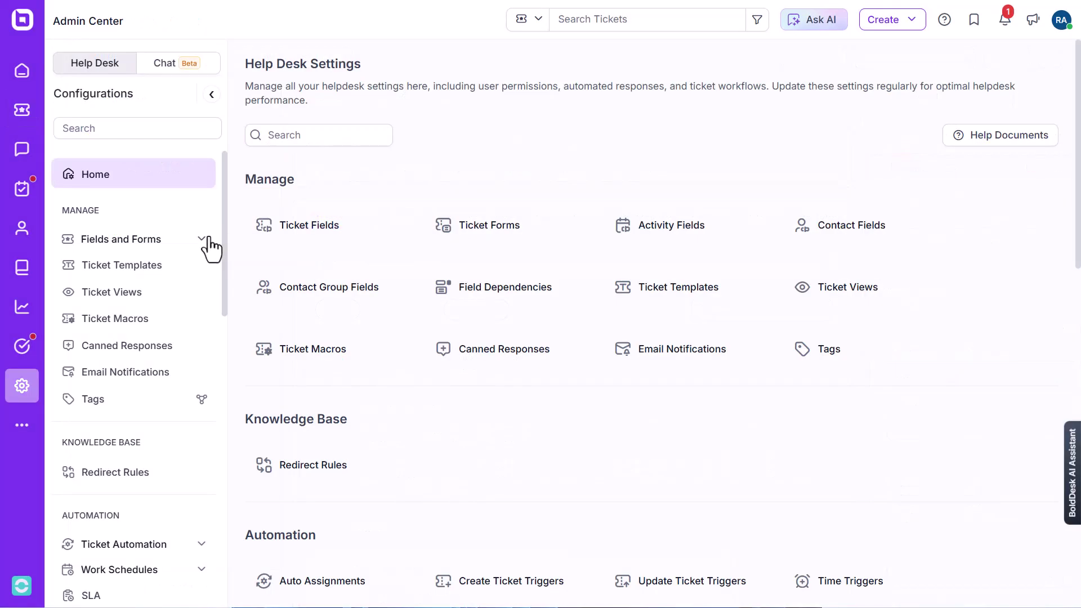
- Open the Contact Fields configuration and move the Support Tier field from Other Fields into Primary Fields
click(202, 239)
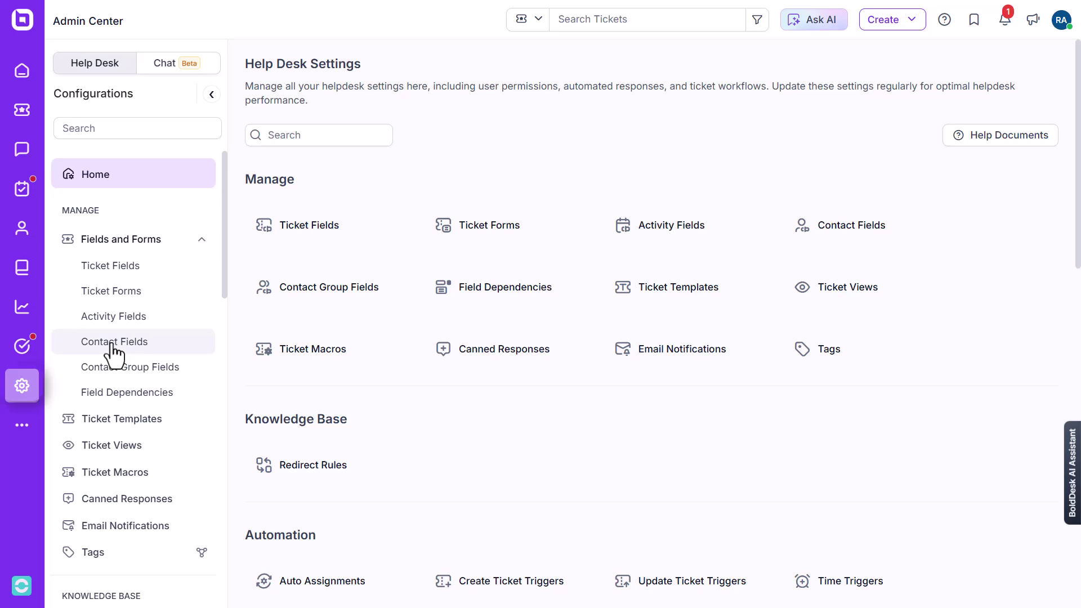
click(130, 344)
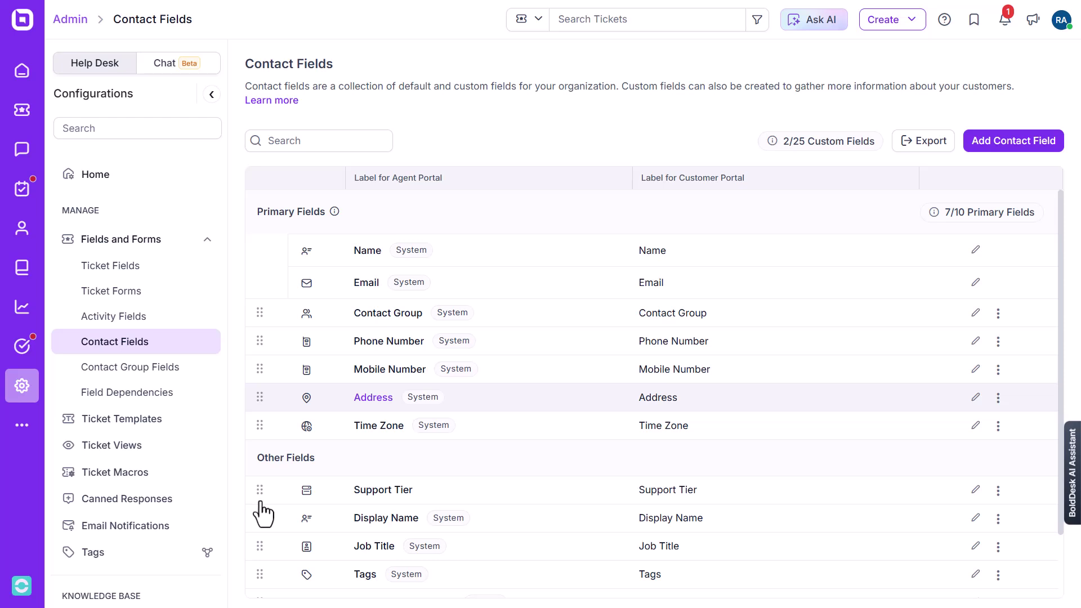
drag(259, 489, 261, 405)
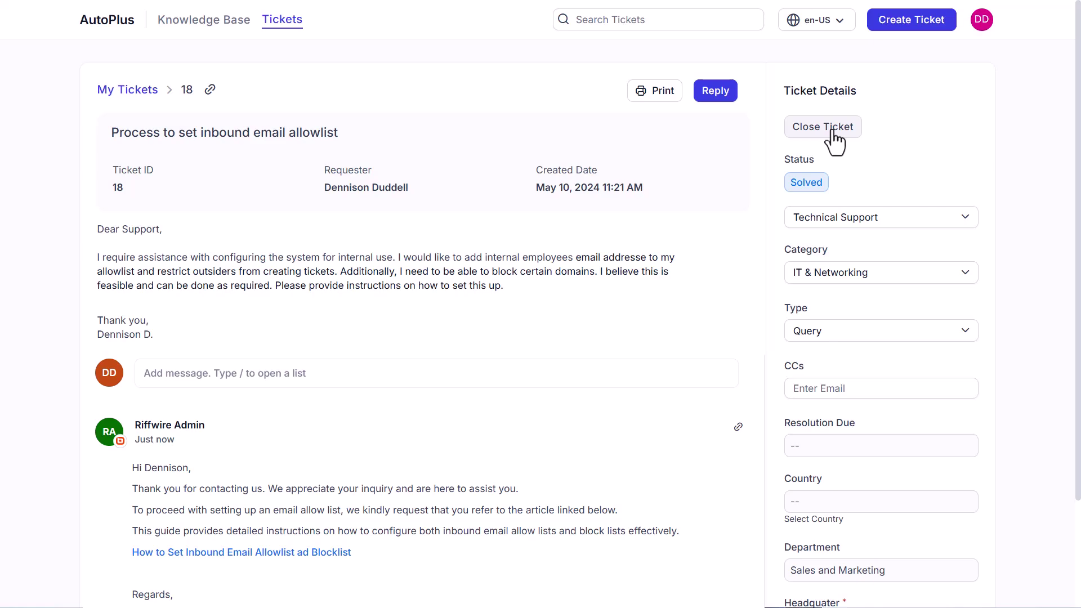
- Close ticket 18 in the customer portal and submit a Satisfied rating with the comment "The service provided was excellent"
click(832, 132)
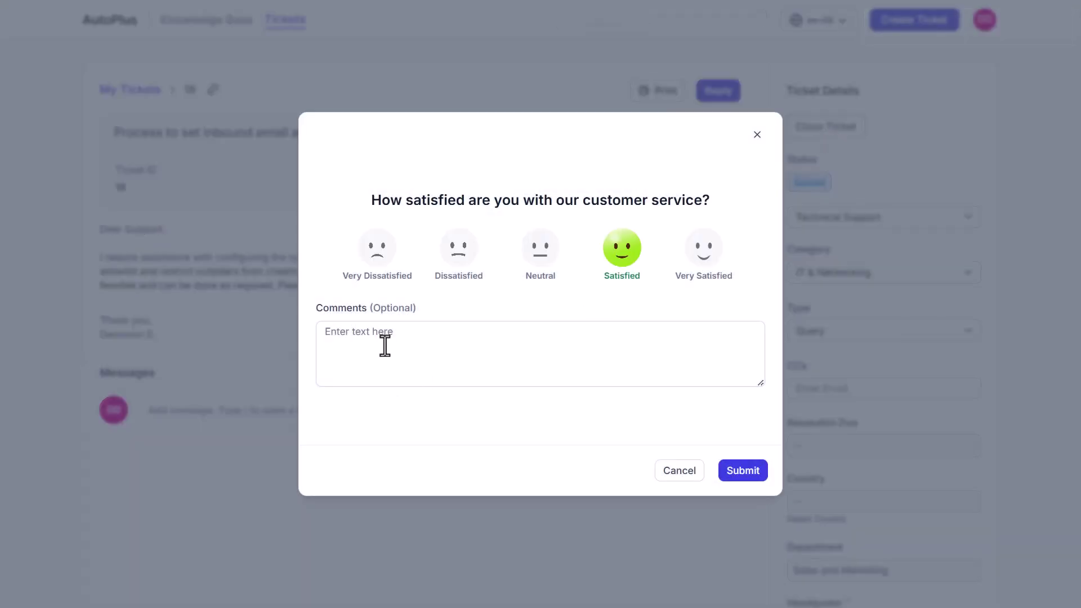
click(384, 344)
text(The service provided was excellent)
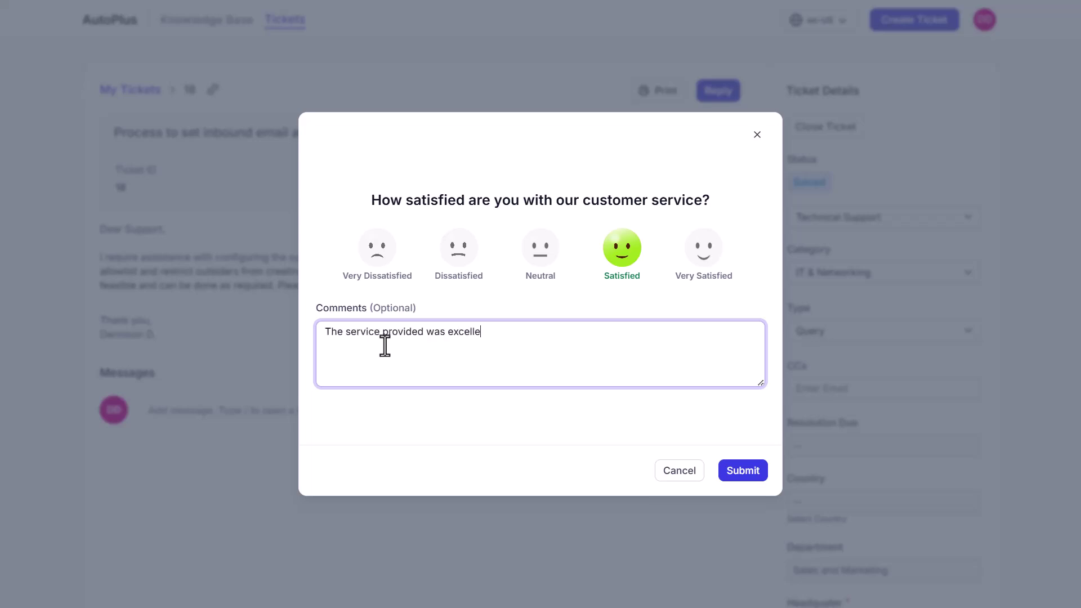
click(743, 472)
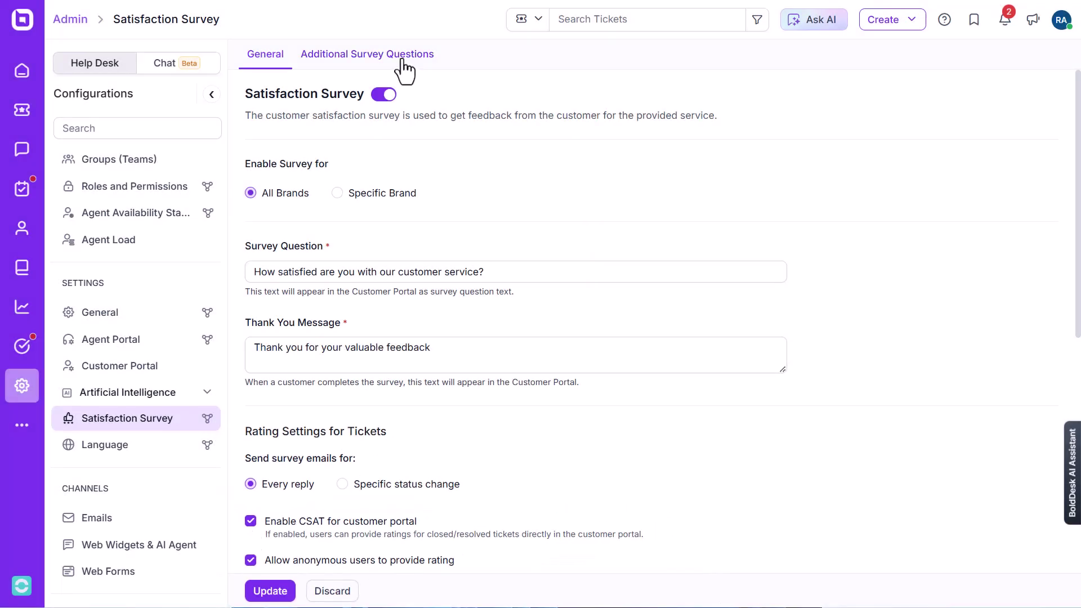
- Enable additional survey questions and add "How easy was it to use our platform or service?" to the neutral feedback questions
click(403, 58)
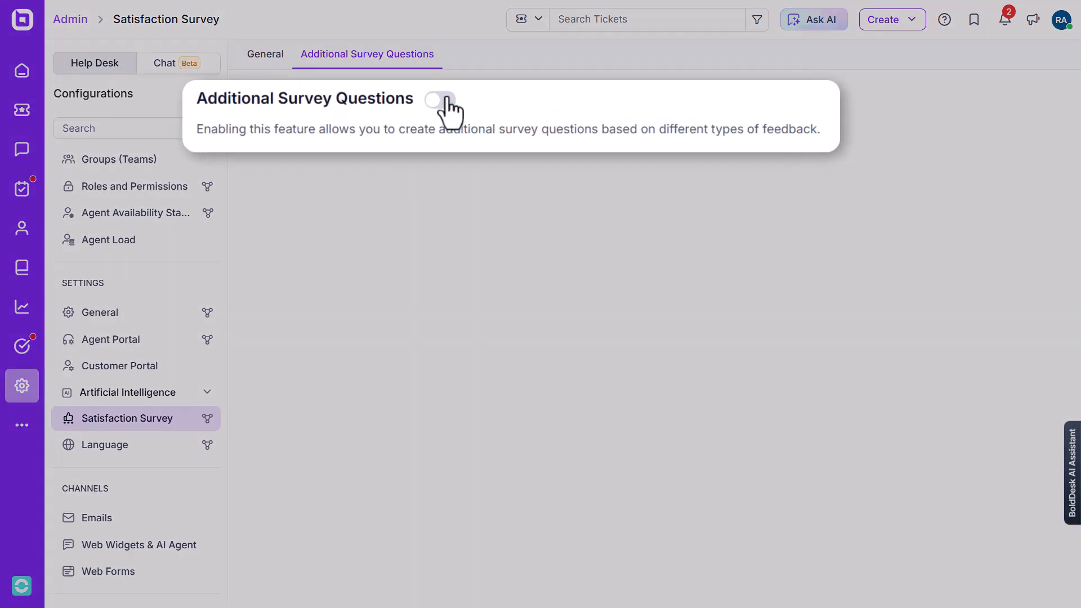
click(442, 99)
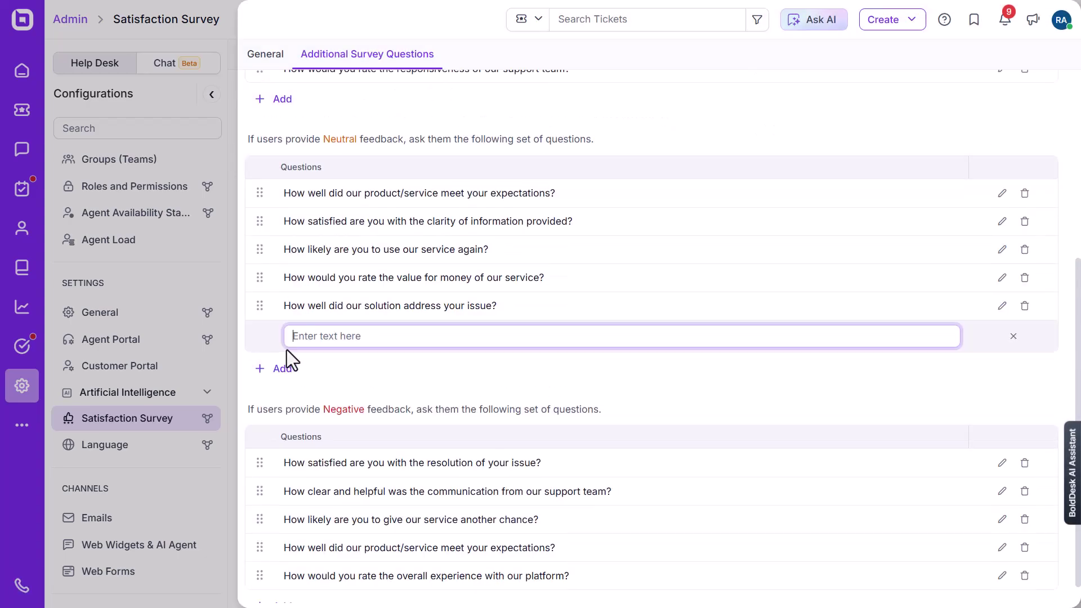
text(How easy was it to use our platform or service?)
click(1000, 336)
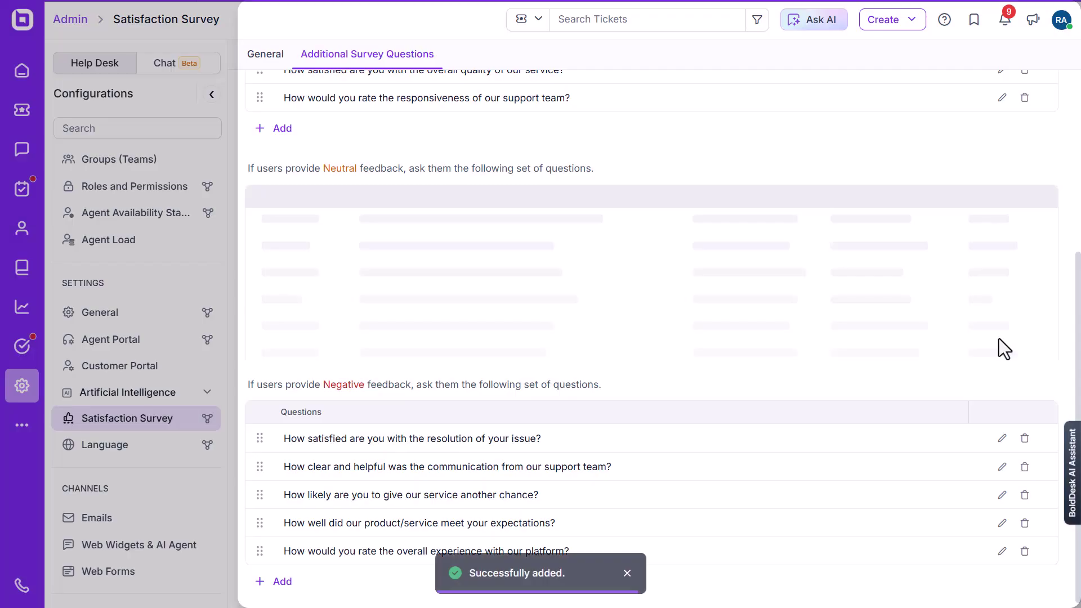
scroll(793, 346, down, 1)
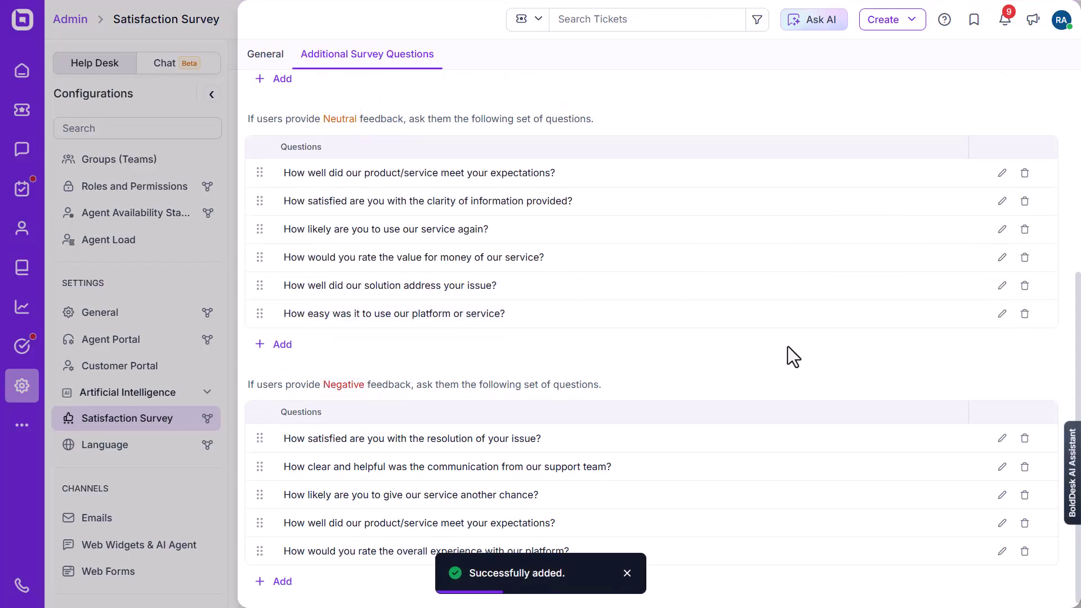
scroll(784, 344, up, 3)
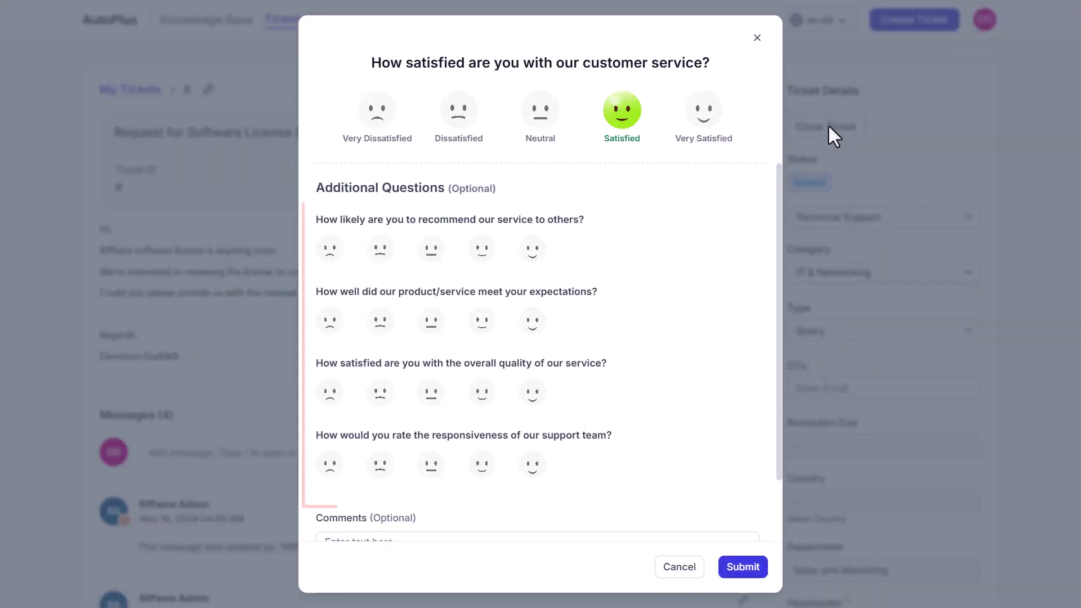
- Give the recommendation question the highest rating and the other three additional questions the second-highest, and submit the customer survey
click(533, 248)
click(481, 320)
click(481, 392)
click(481, 464)
scroll(465, 408, down, 2)
key(Return)
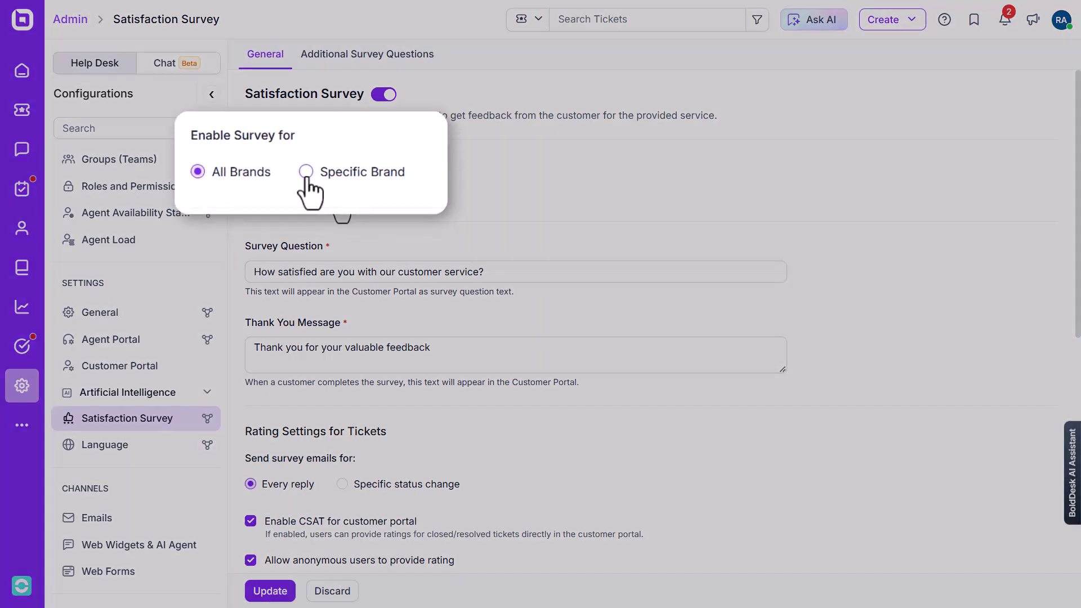
- Restrict the satisfaction survey to the specific brands AutoPlus and HealthLife and save the survey settings
click(306, 172)
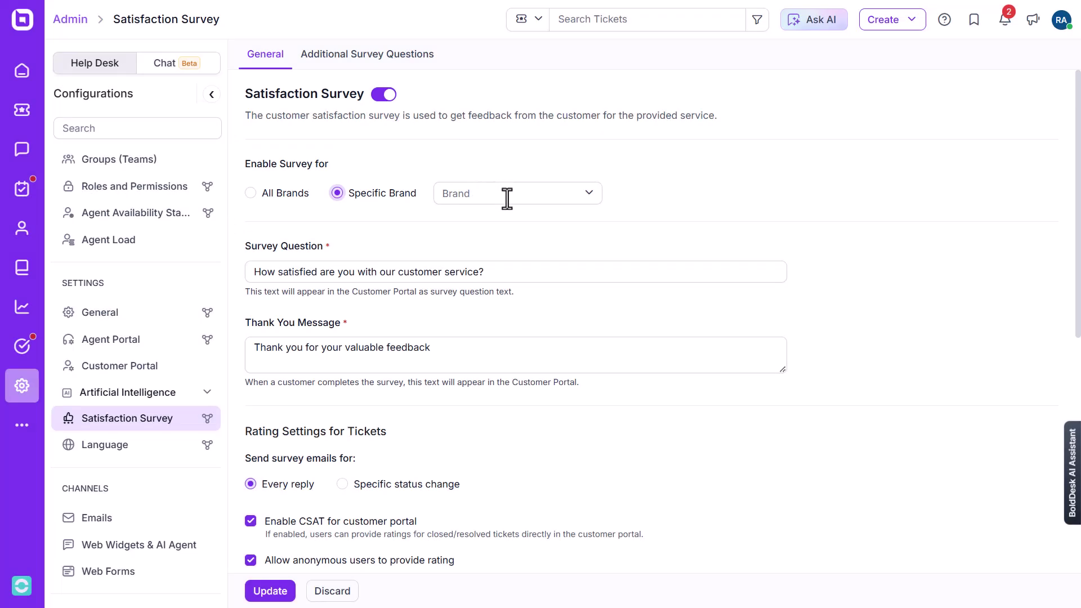
click(507, 194)
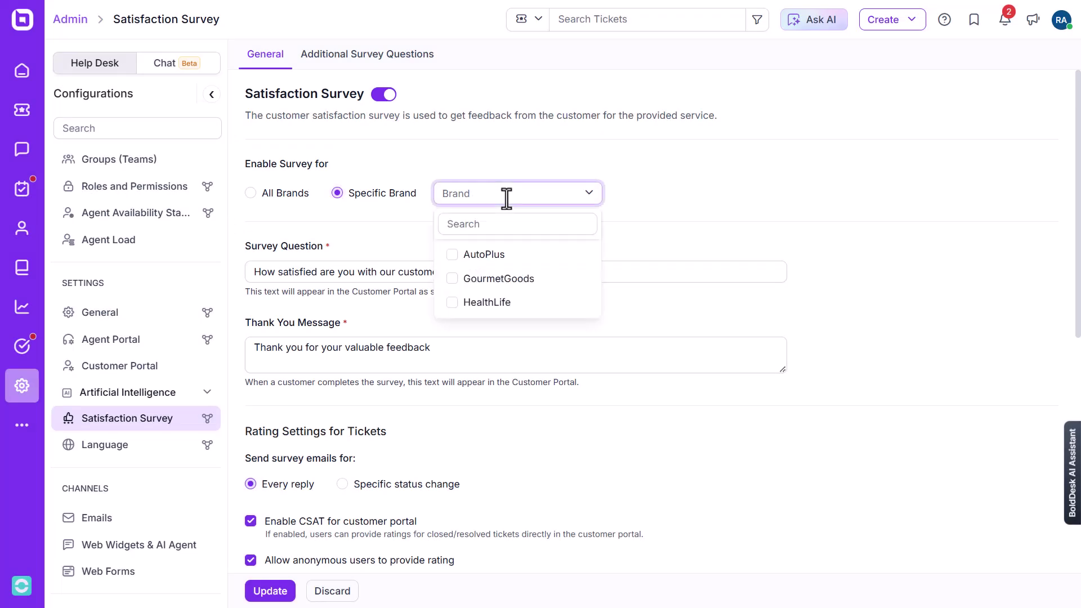
click(506, 258)
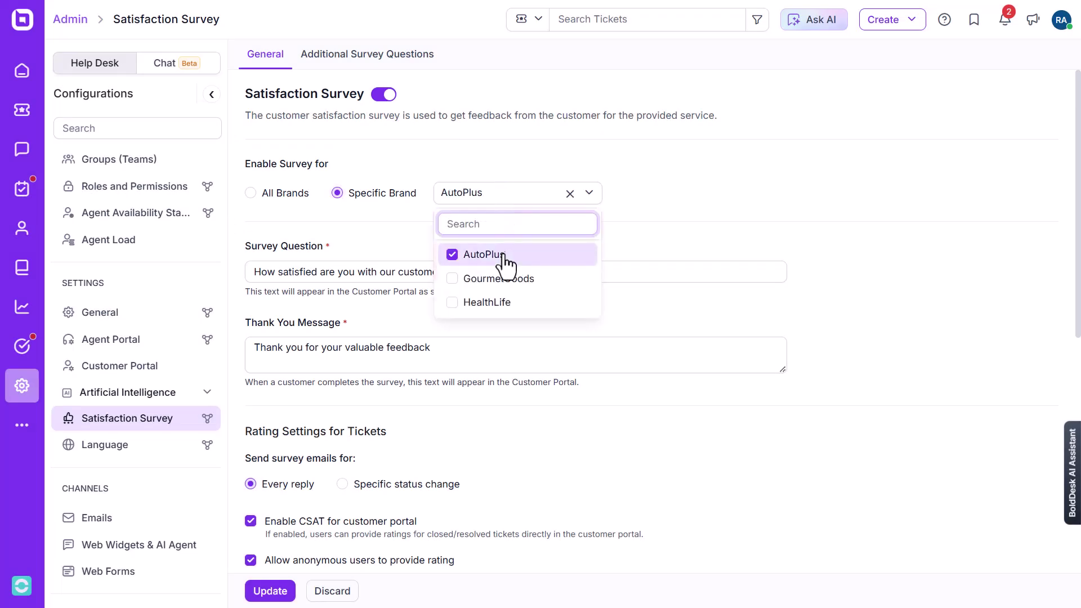
click(508, 305)
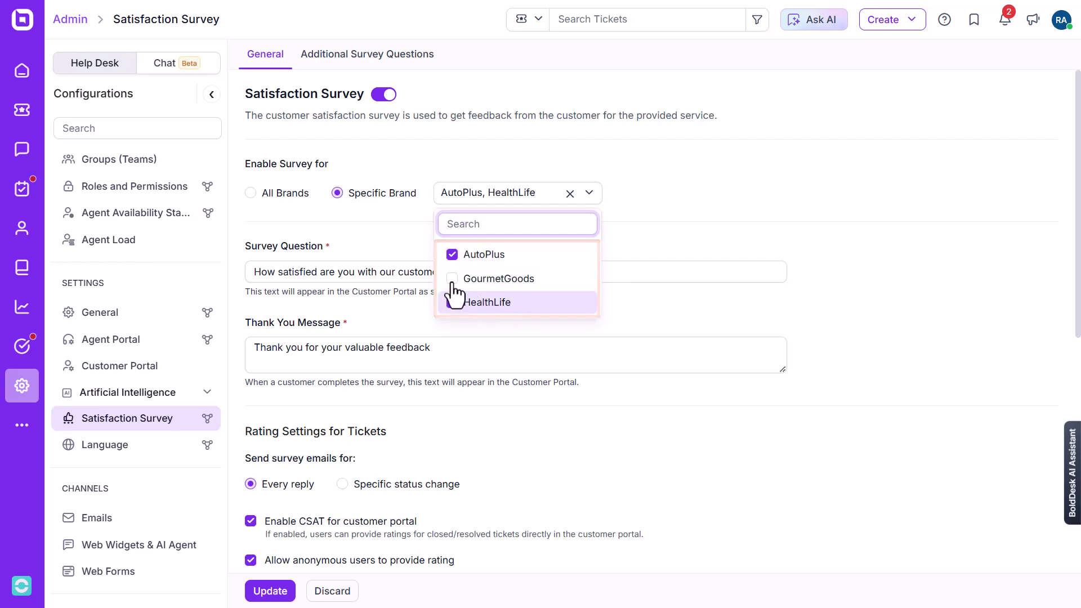
click(387, 234)
click(270, 591)
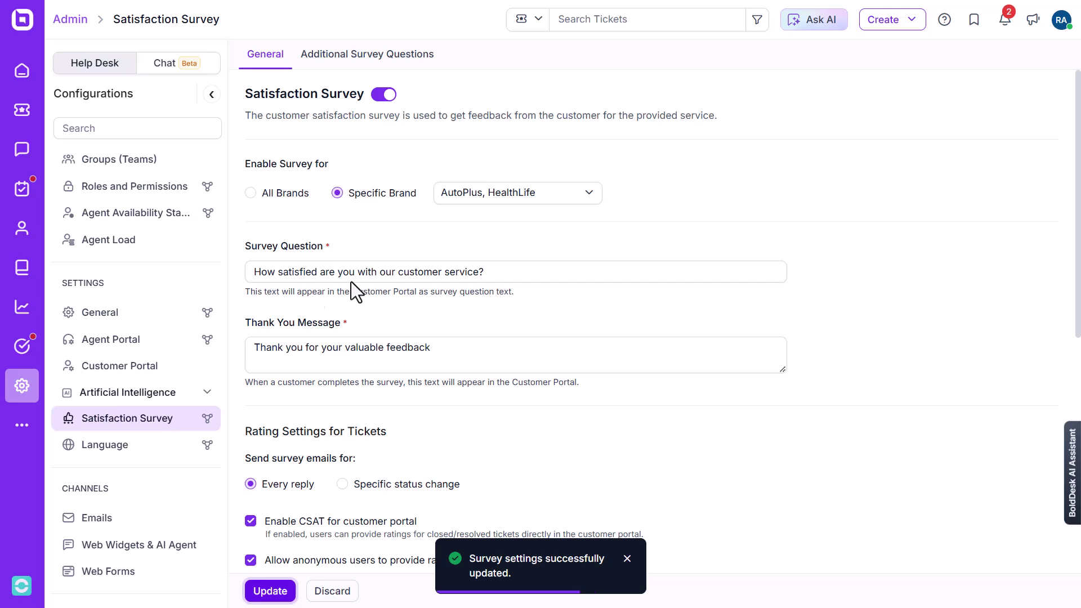
scroll(108, 366, up, 10)
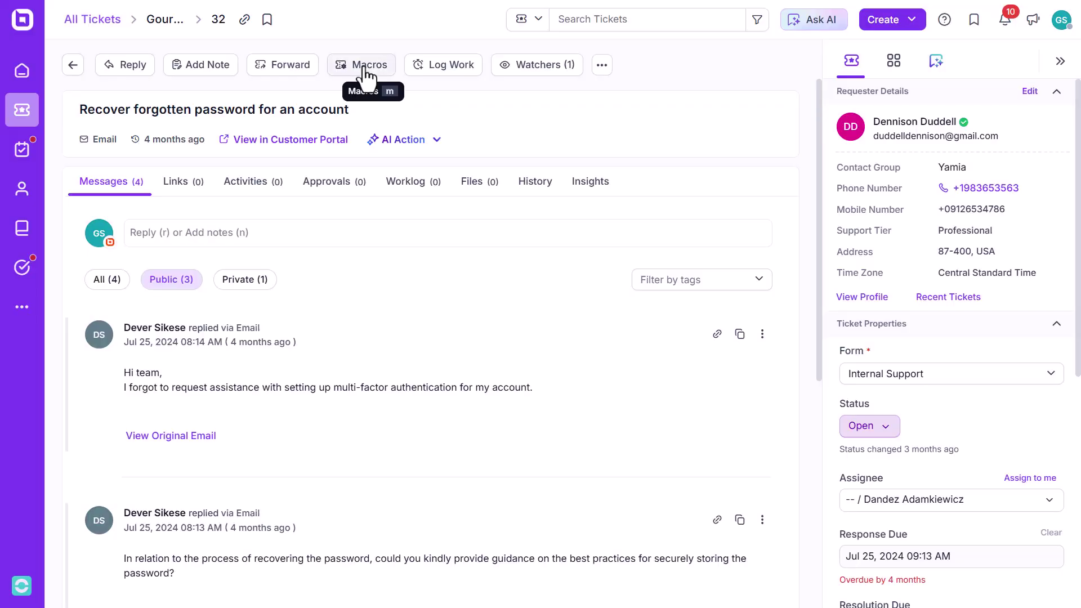
- Choose the Updates for Password Reset Requests macro for the forgotten password ticket and preview its actions
click(366, 78)
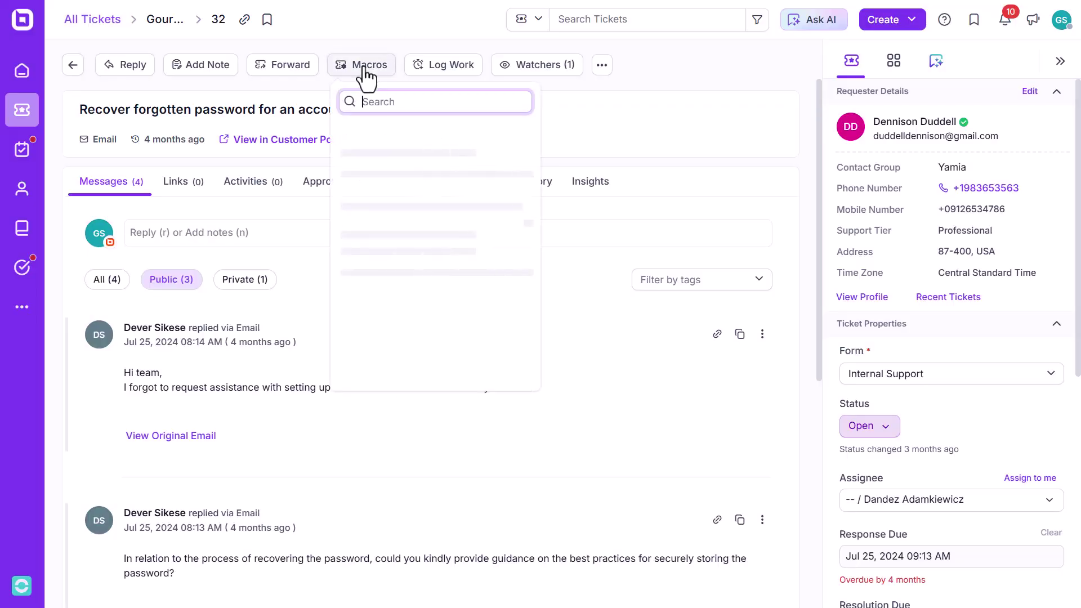
click(425, 174)
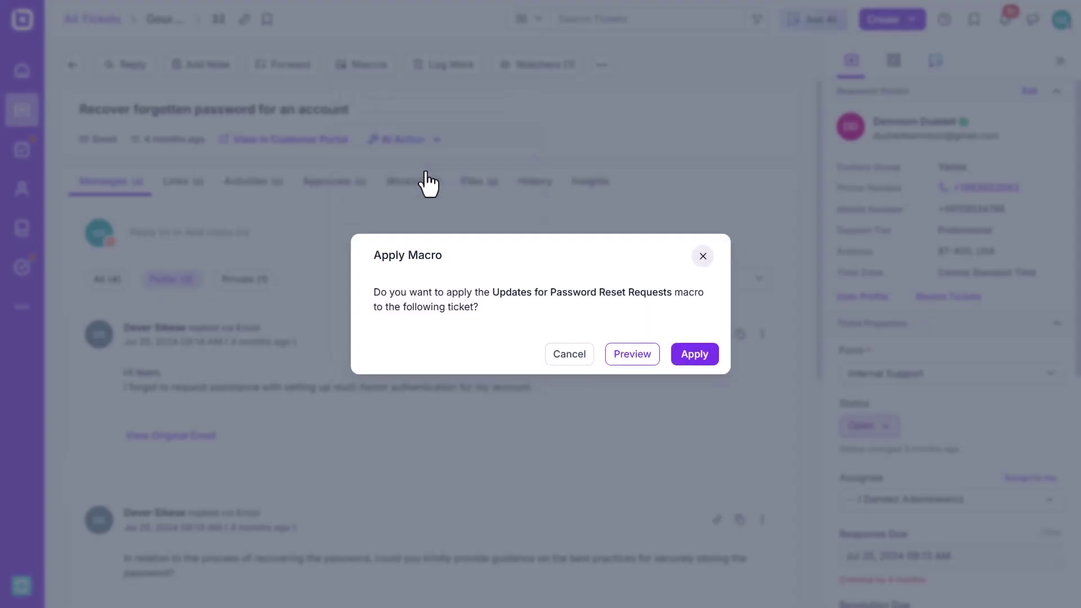
click(631, 354)
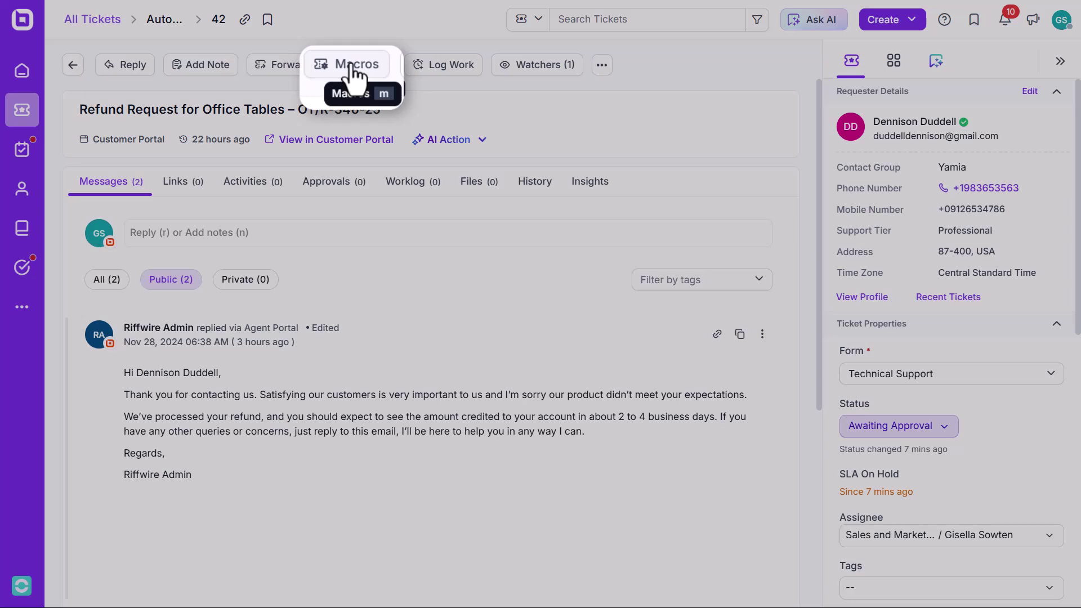
- Add a private macro named "Updates for Password Reset Ticket" that sets priority Normal and type Query, adds CCs and emails the creator
click(352, 65)
click(434, 374)
click(1007, 124)
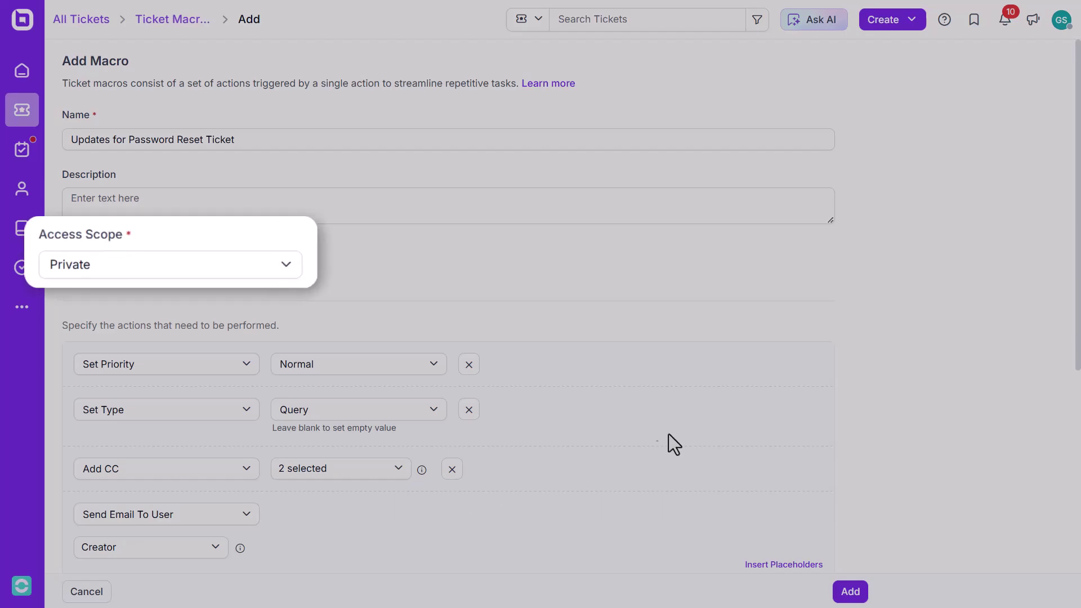
scroll(656, 441, down, 4)
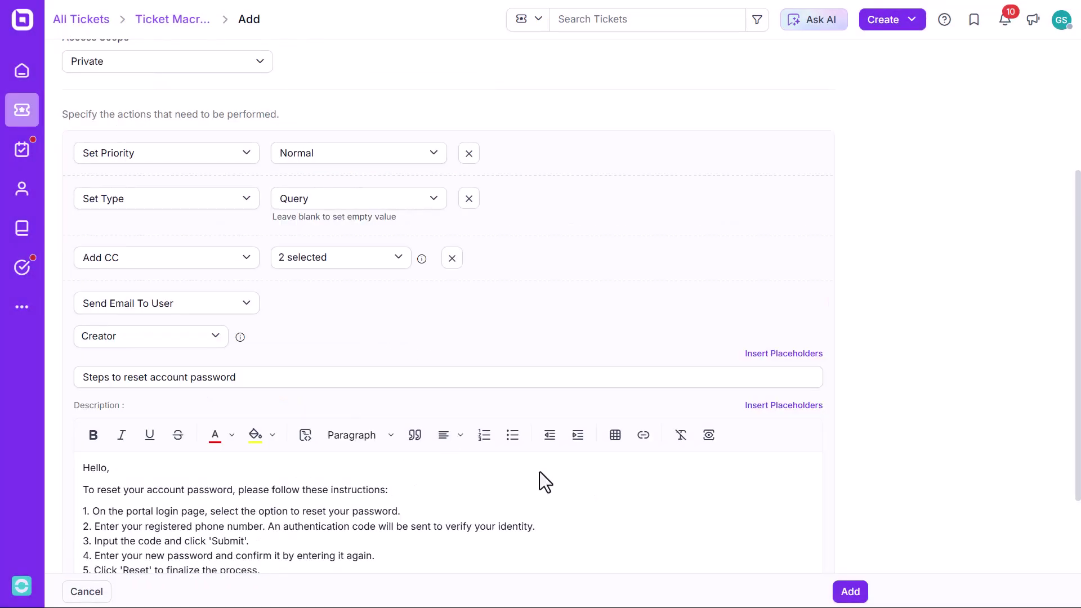
click(850, 591)
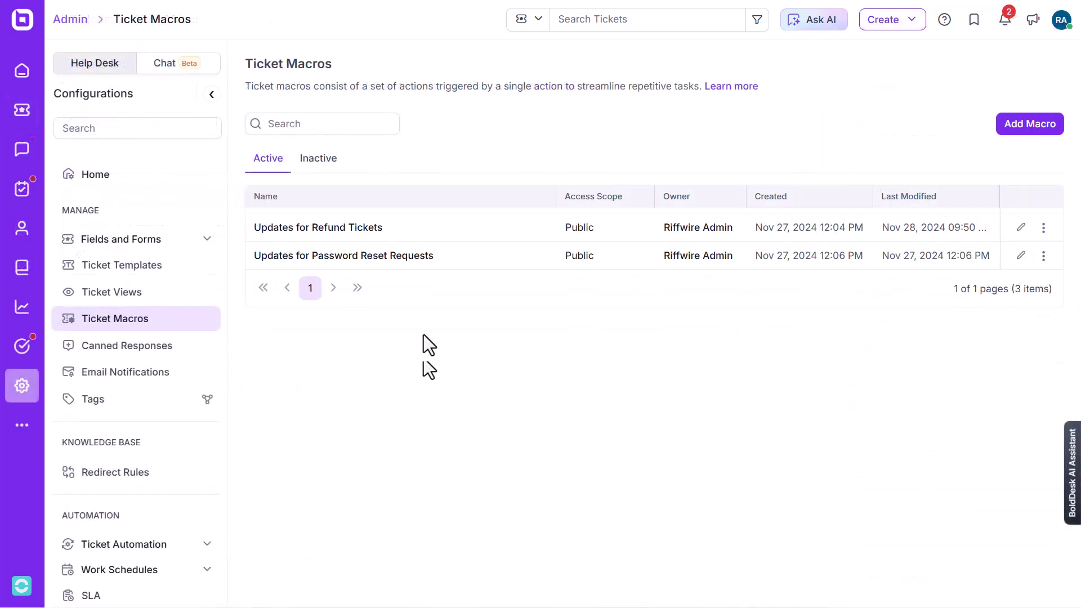
- Start a new macro in the admin Ticket Macros settings and open its access scope options
click(1026, 126)
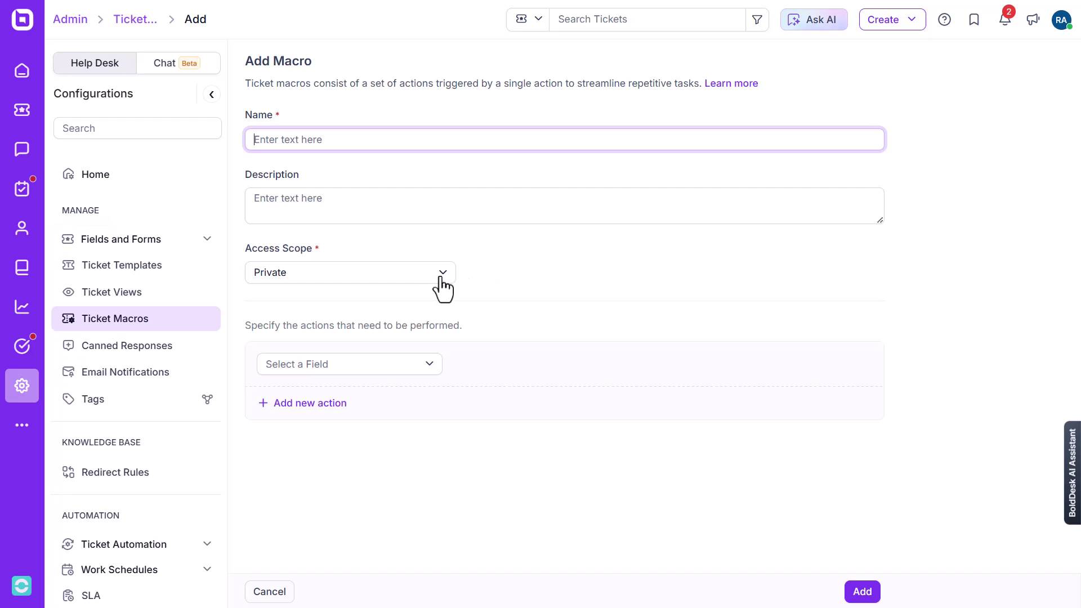
click(366, 273)
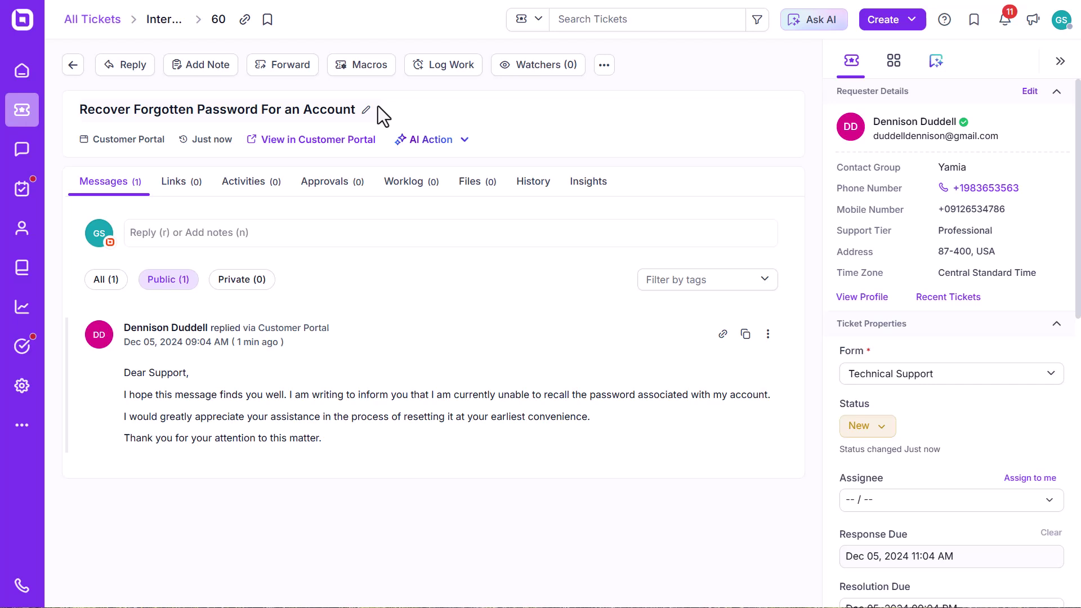
- Apply the Updates for Password Reset Requests macro to the forgotten password ticket and review the ticket properties it sets
click(366, 68)
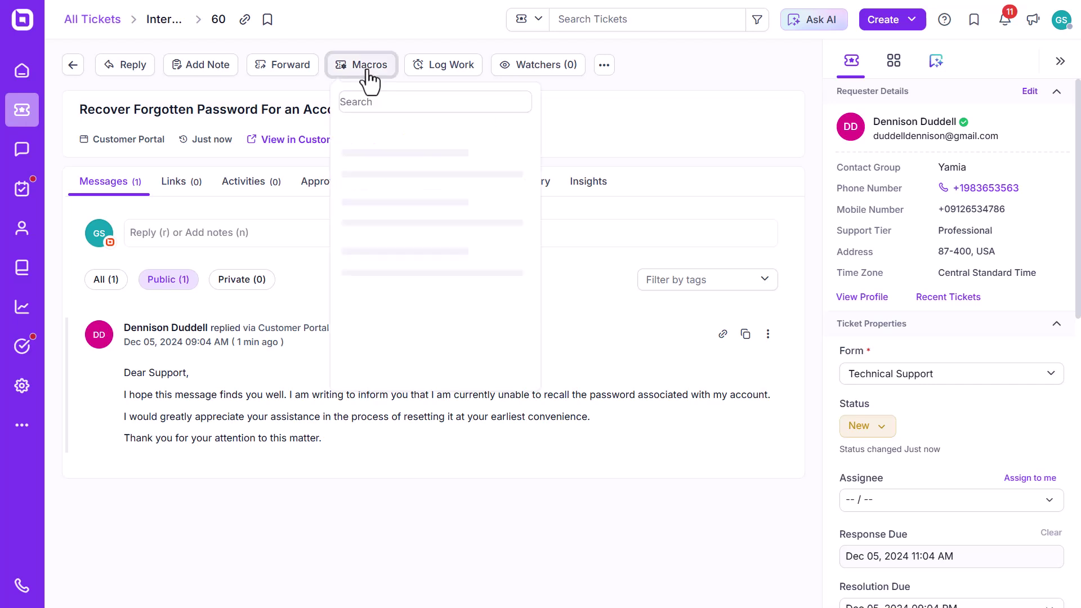
click(430, 172)
click(634, 353)
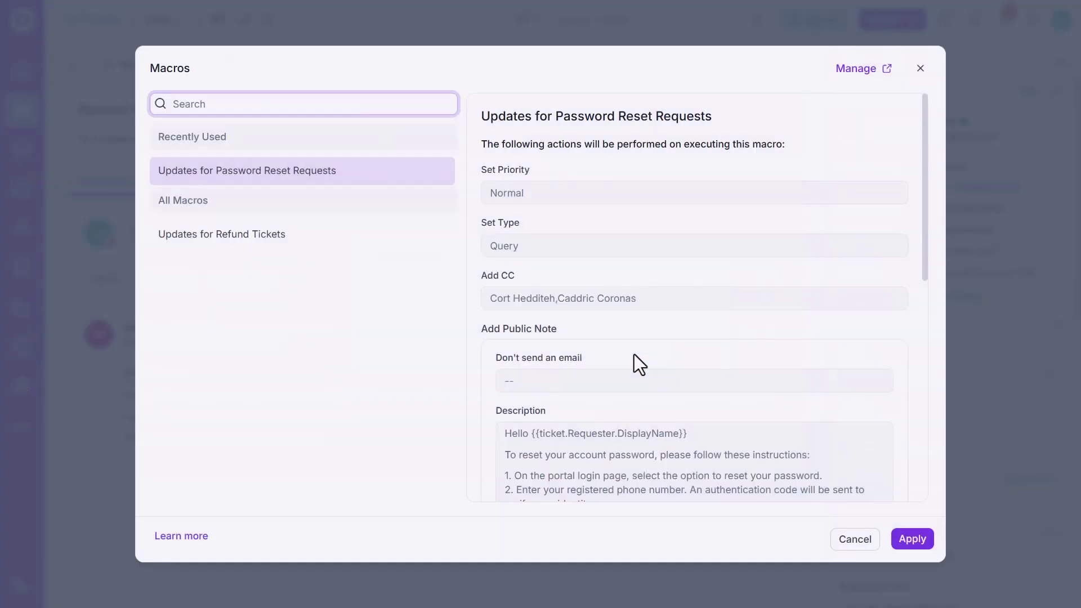
scroll(629, 333, down, 8)
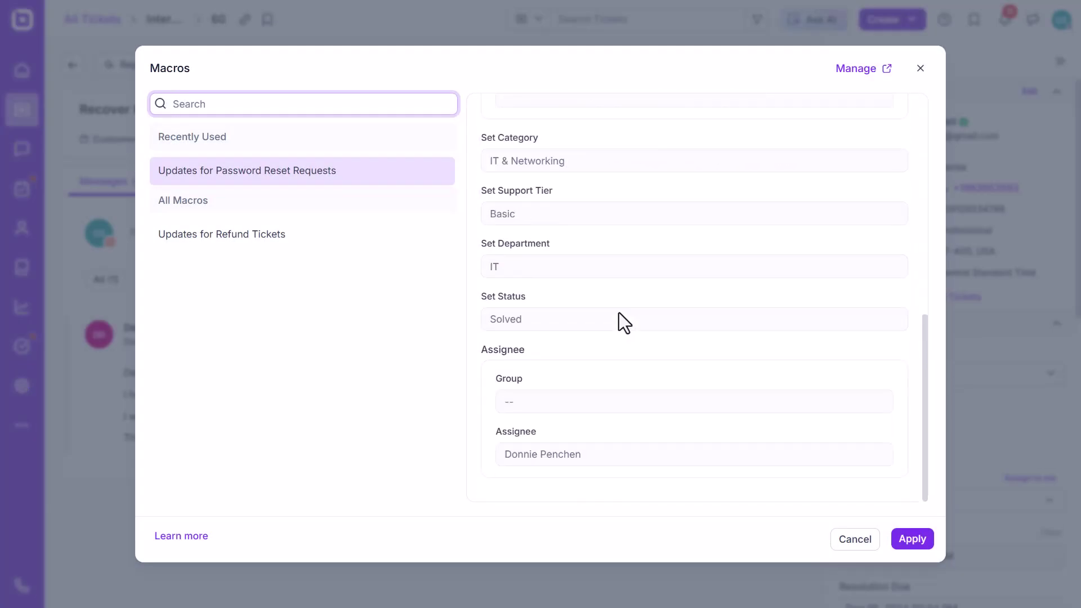
click(912, 539)
click(695, 353)
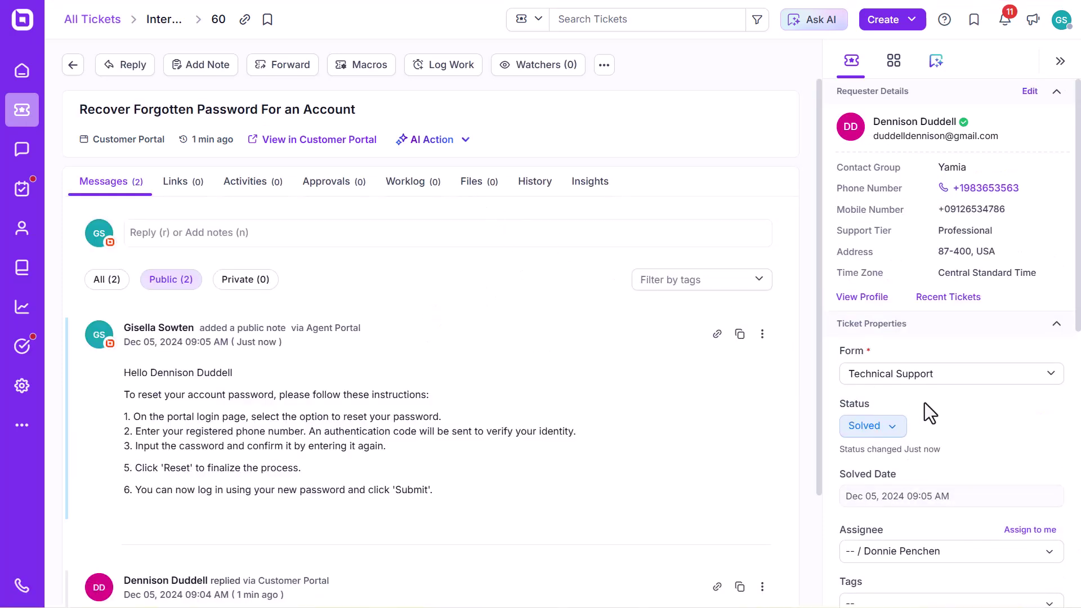
scroll(925, 403, down, 1)
scroll(925, 403, down, 4)
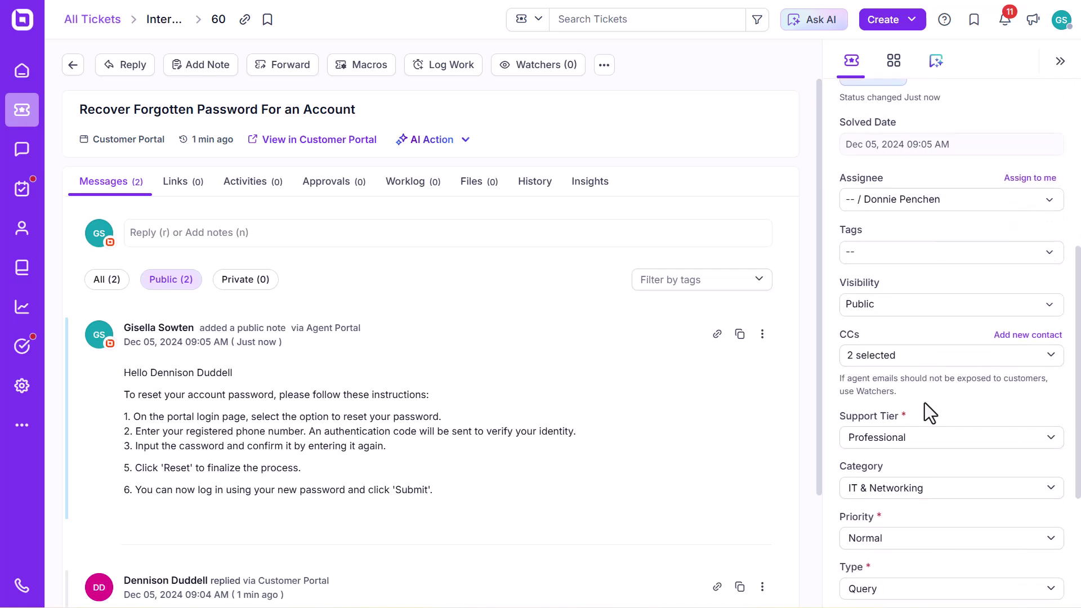
scroll(925, 414, down, 3)
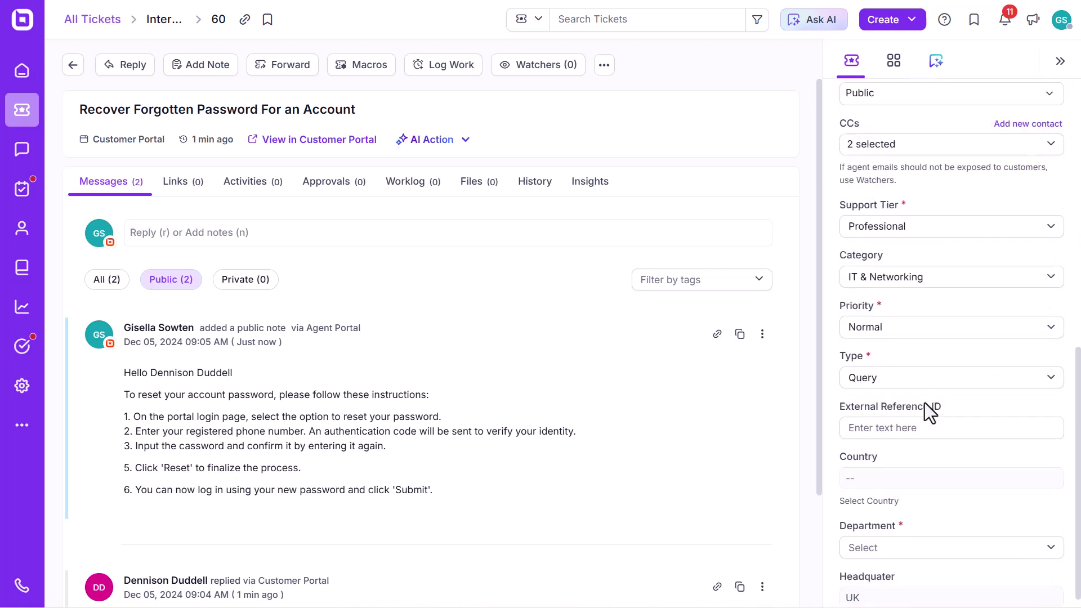
scroll(924, 403, down, 1)
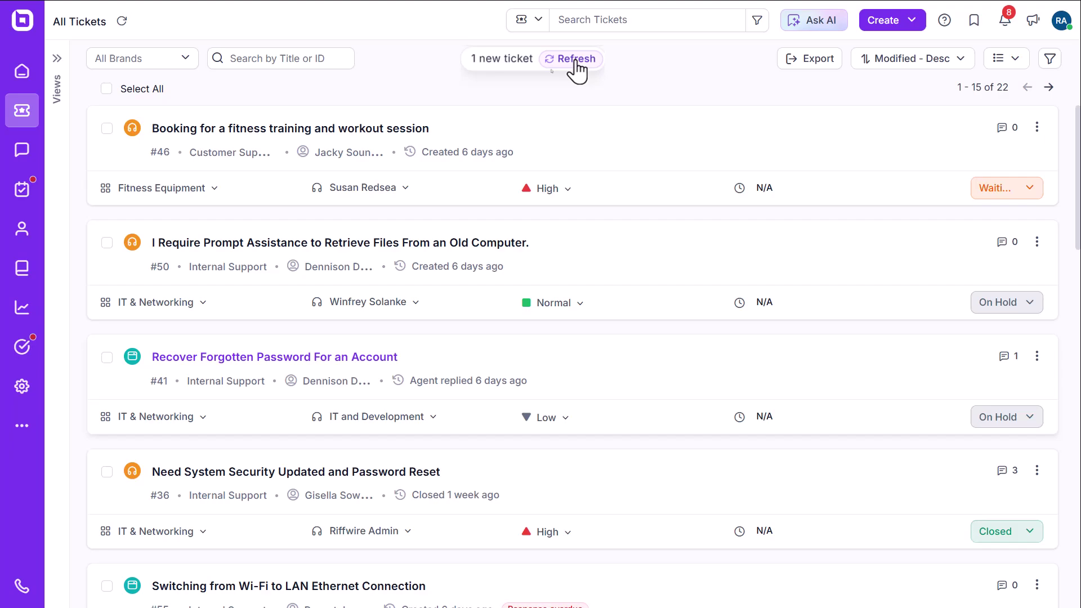
- Refresh the All Tickets list to load the new ticket
click(576, 59)
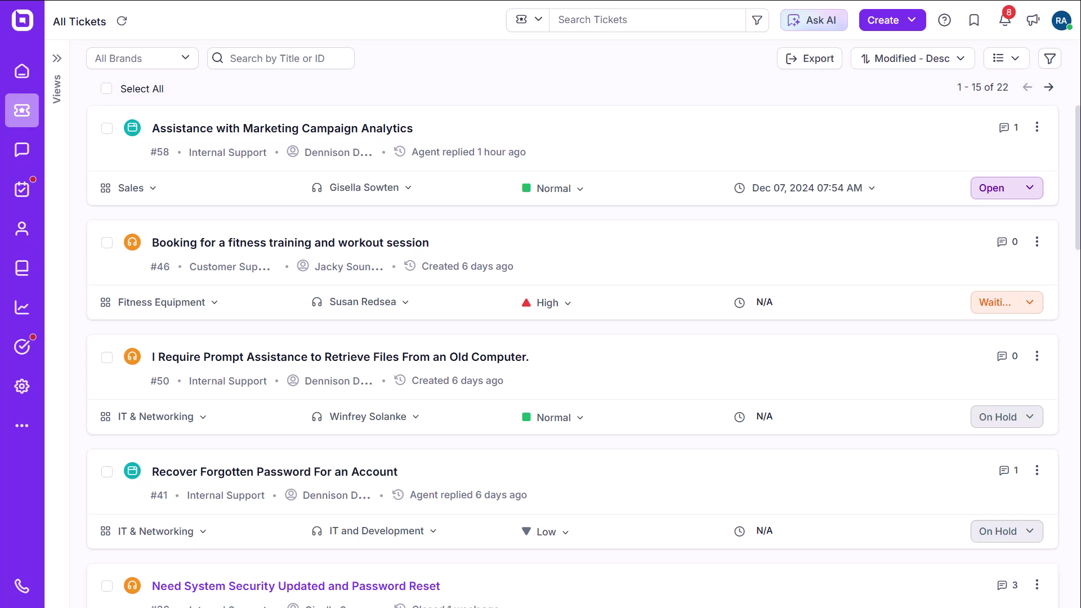
- Open the ticket requester's contact record and review the contact groups and the contact group tickets
click(22, 229)
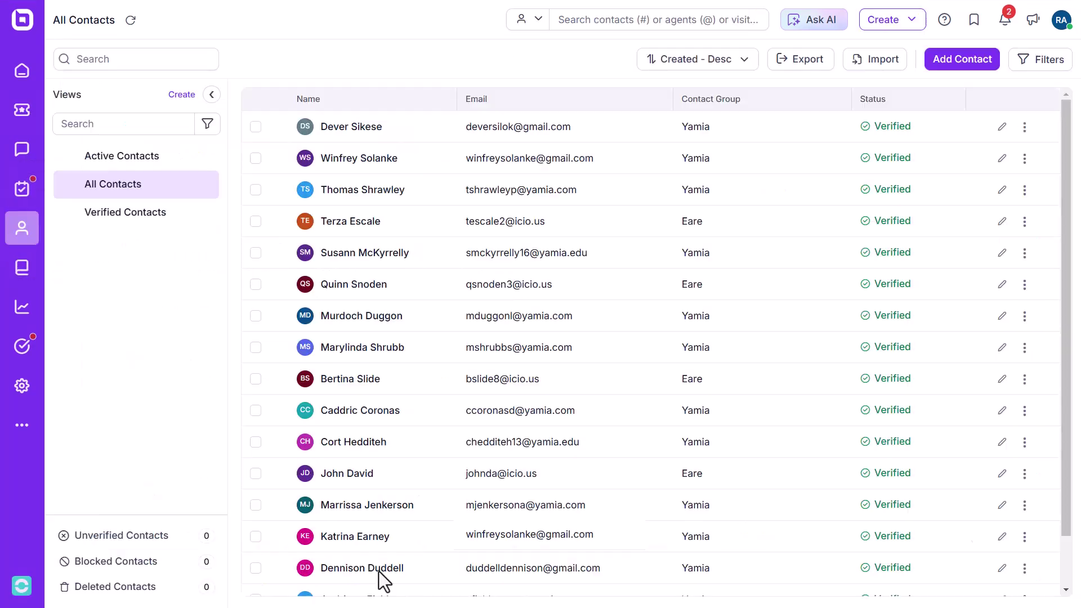
click(378, 571)
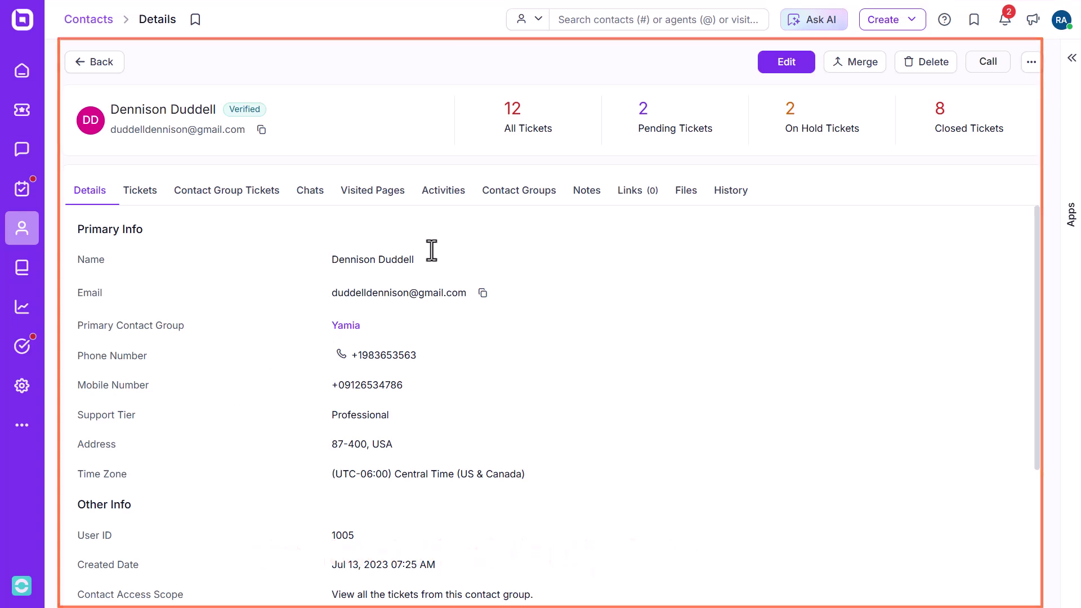
click(522, 190)
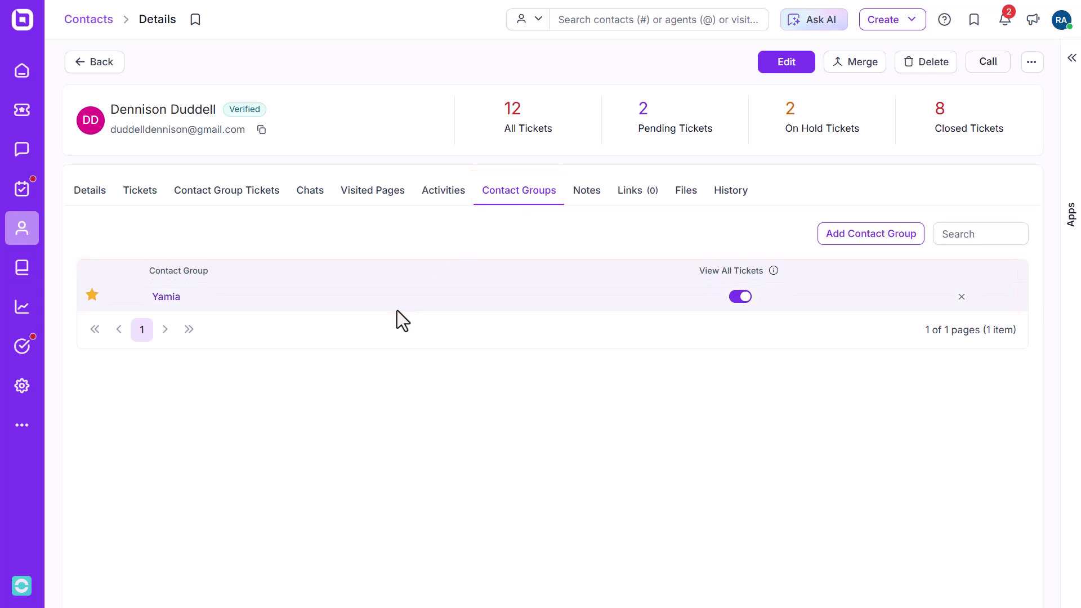
click(244, 201)
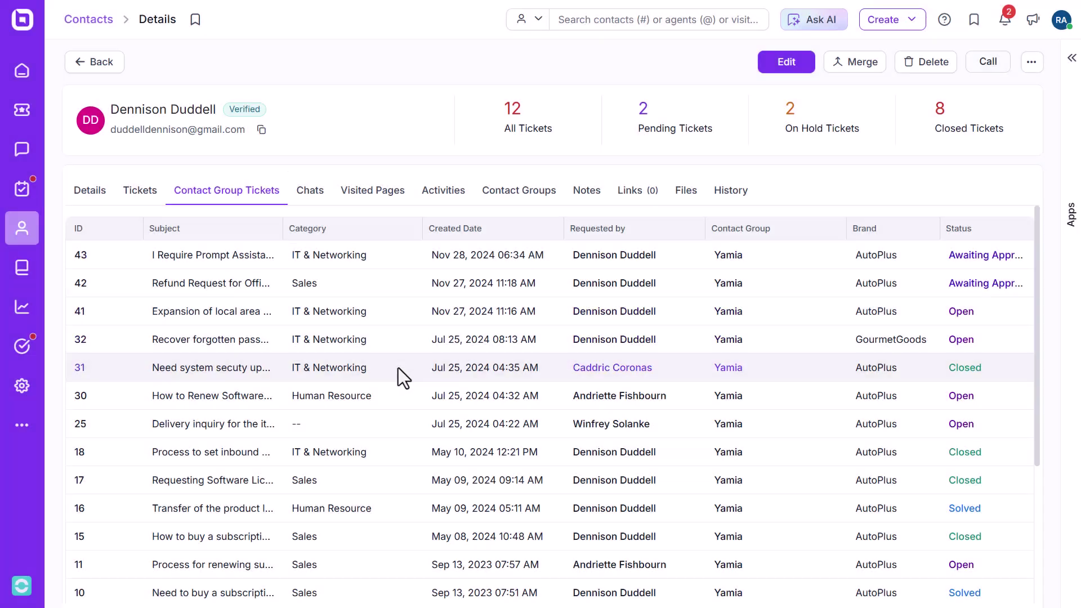
scroll(398, 369, down, 2)
scroll(398, 368, down, 2)
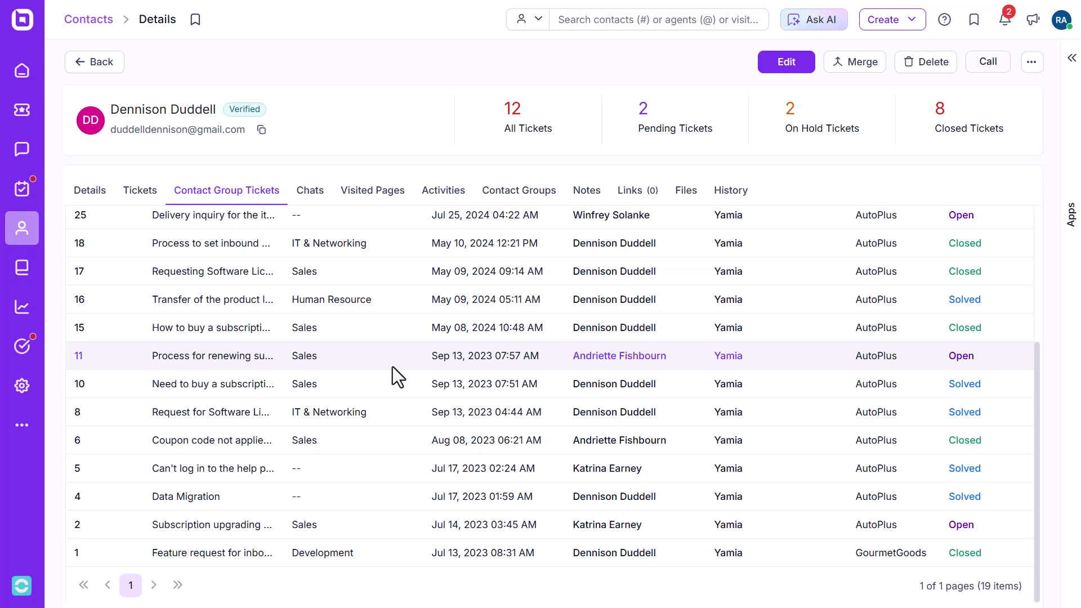
scroll(393, 366, up, 4)
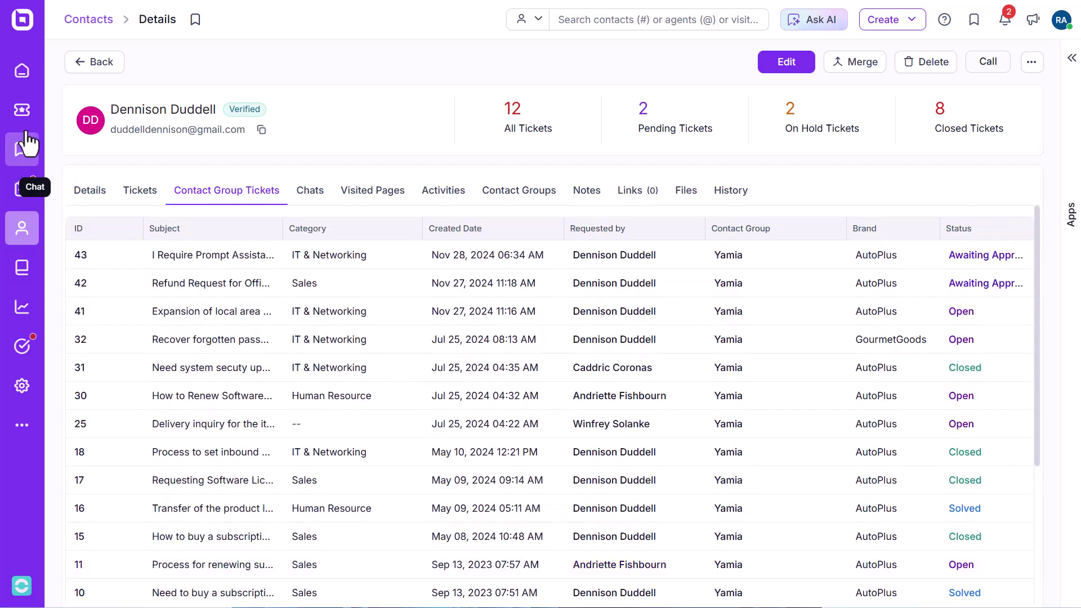
- Select the tickets How to Renew Software Licence, License Renewal For Xamarin Components and Process to set inbound email allowlist in the ticket list
click(21, 112)
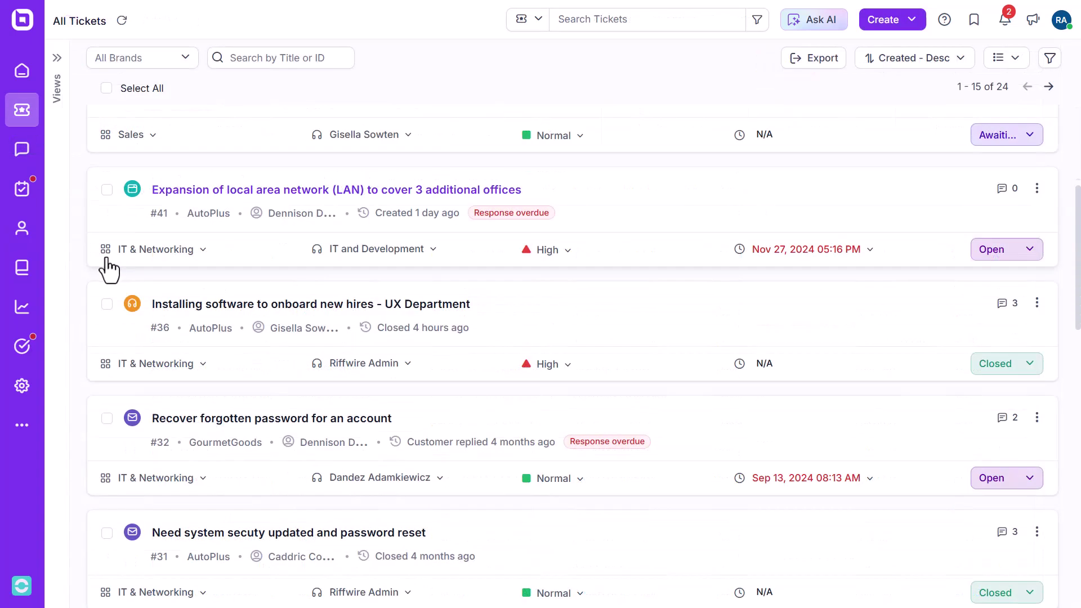
scroll(82, 281, down, 5)
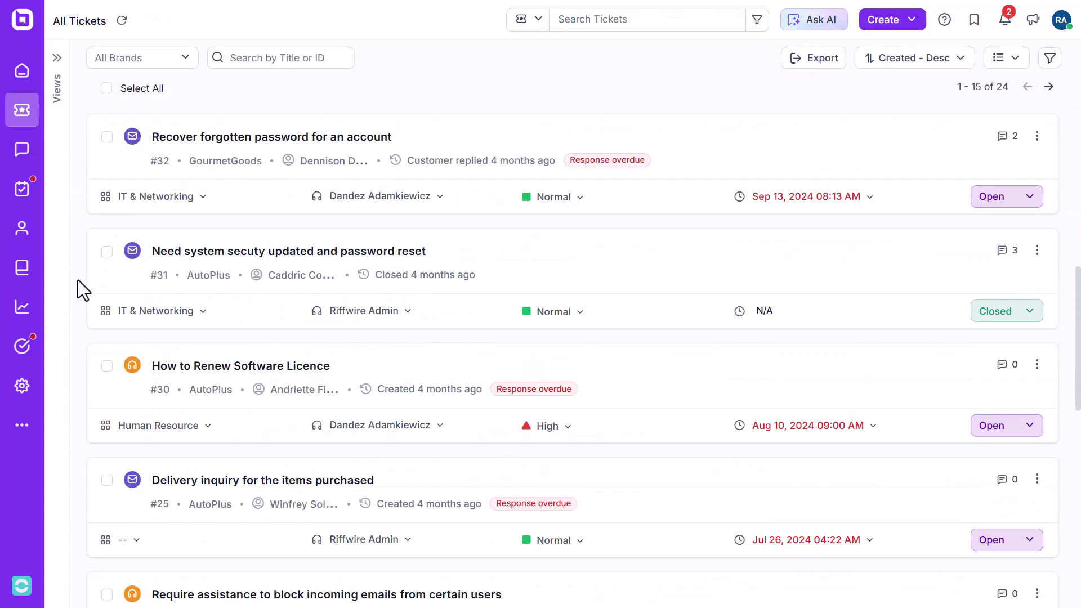
click(107, 367)
scroll(112, 417, down, 5)
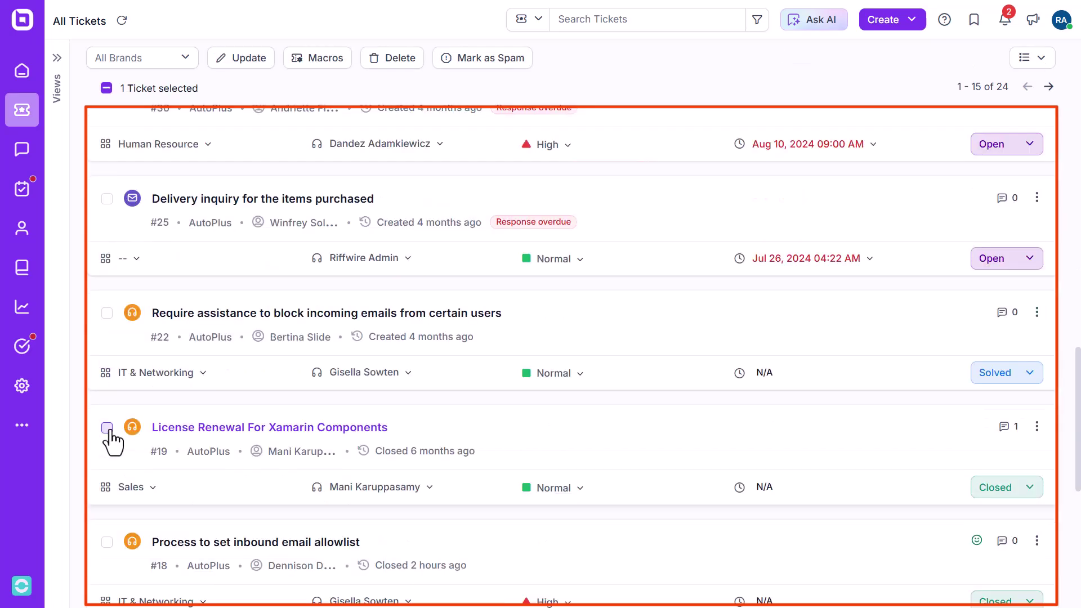
click(107, 428)
scroll(113, 450, down, 2)
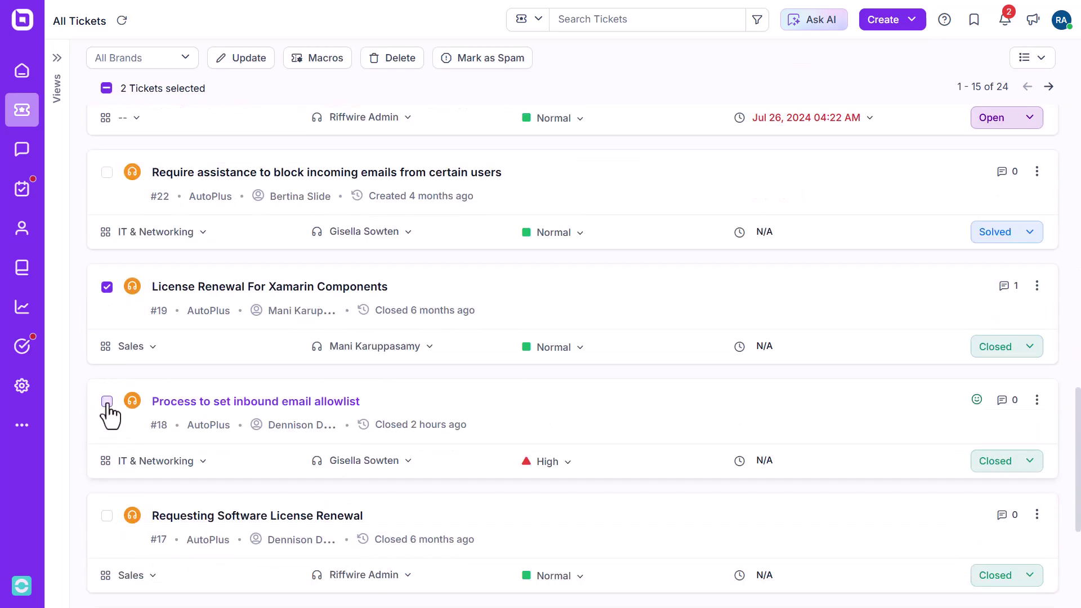
click(107, 401)
scroll(145, 320, up, 9)
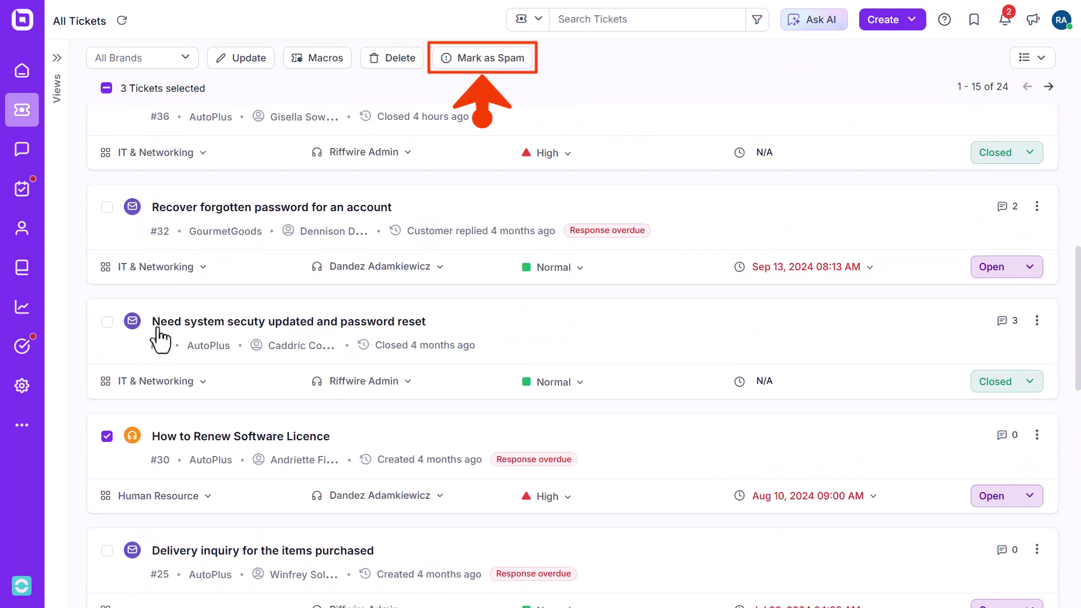
- Mark the selected tickets as spam without blocking the associated contact
click(481, 60)
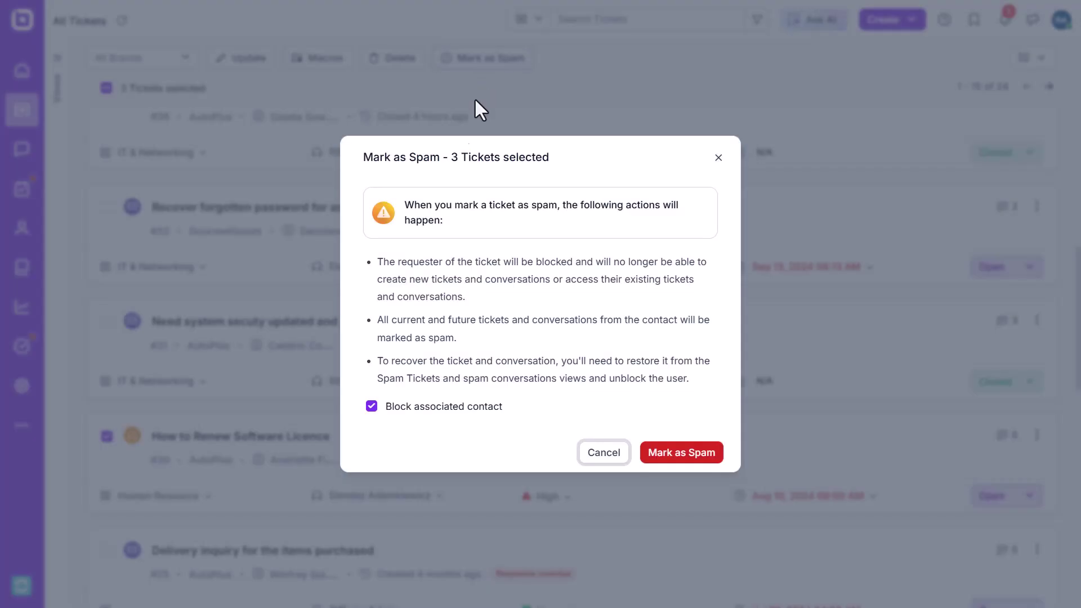
click(371, 406)
click(681, 453)
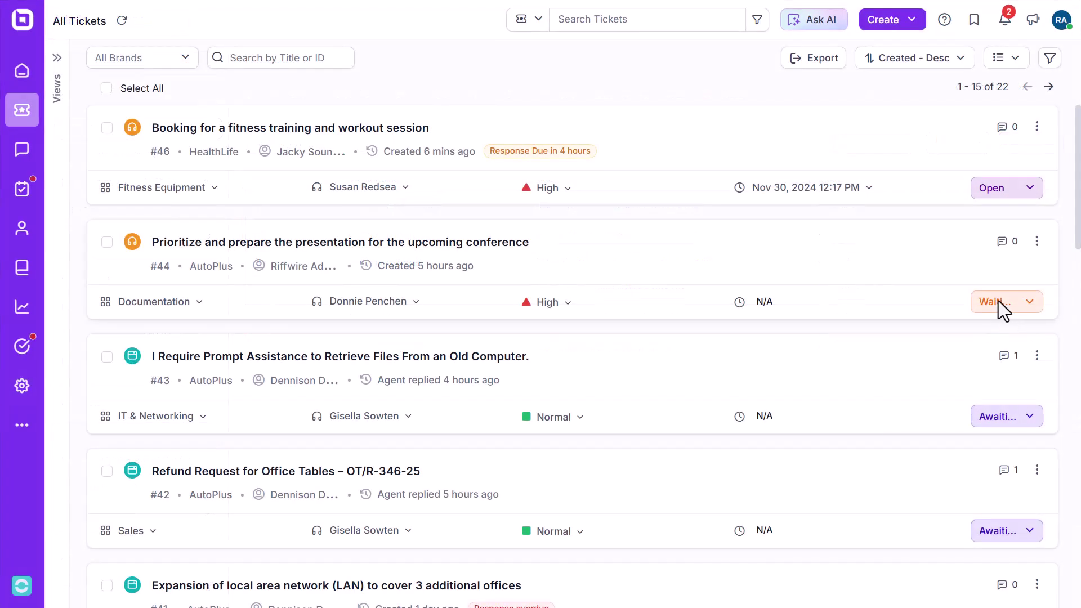
- Look through the status options available for the upcoming conference presentation ticket
click(997, 302)
scroll(965, 332, down, 2)
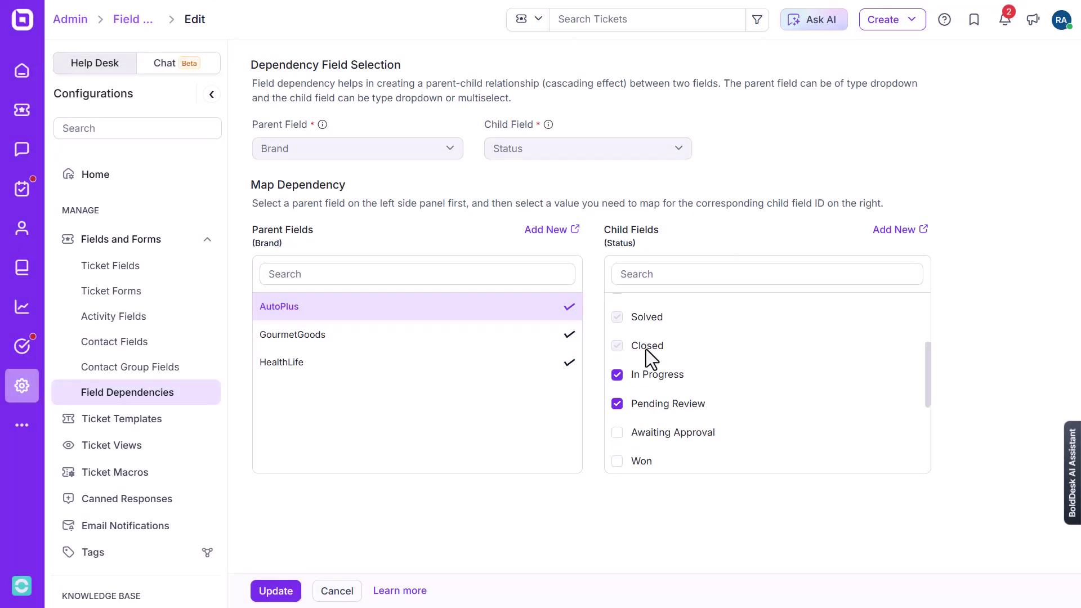
- Examine the statuses mapped to the AutoPlus and HealthLife brands in the Brand to Status field dependency
scroll(650, 353, down, 5)
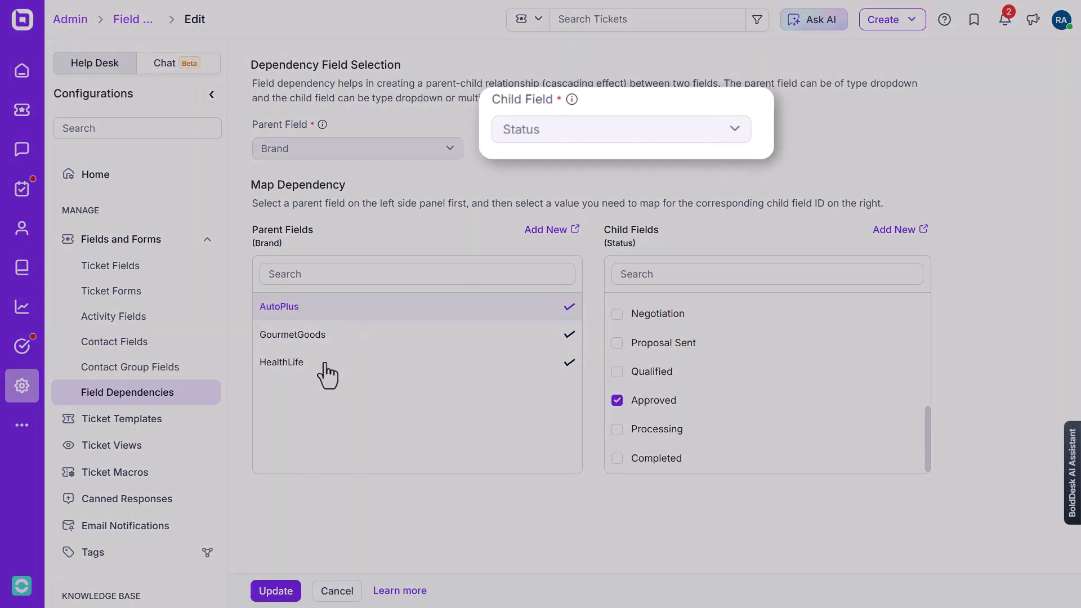
click(325, 371)
scroll(713, 439, up, 3)
scroll(713, 473, up, 2)
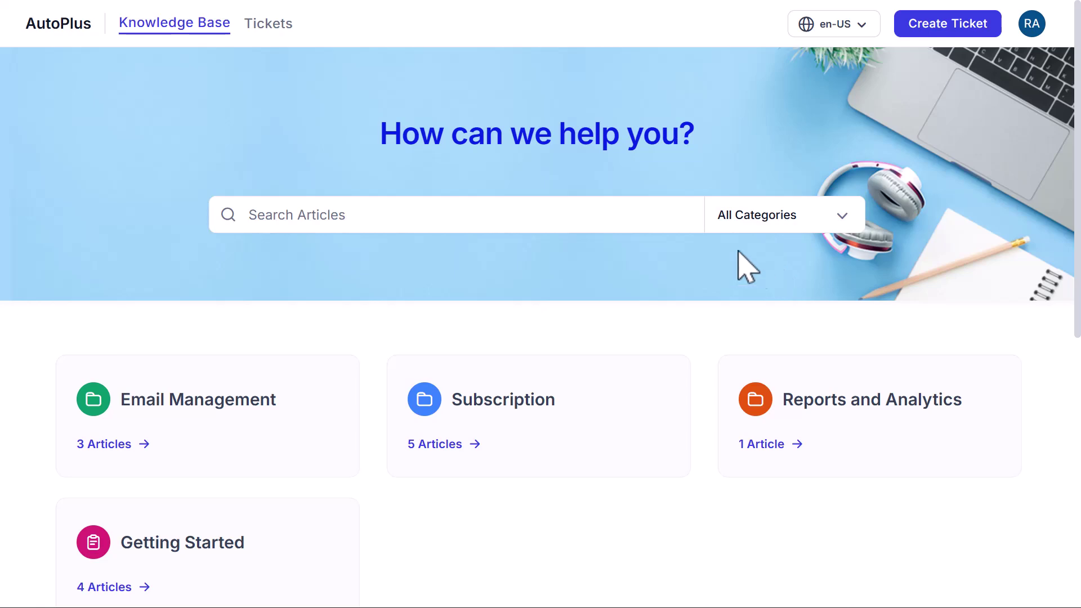
- Search the knowledge base articles of the AutoPlus customer portal for "email"
click(641, 214)
text(email)
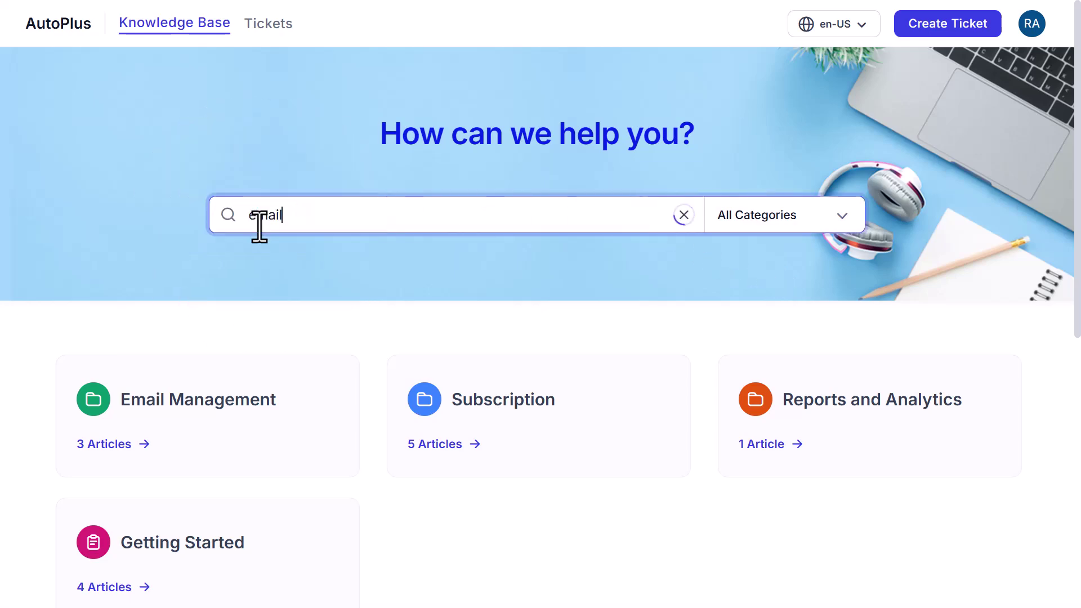
key(Return)
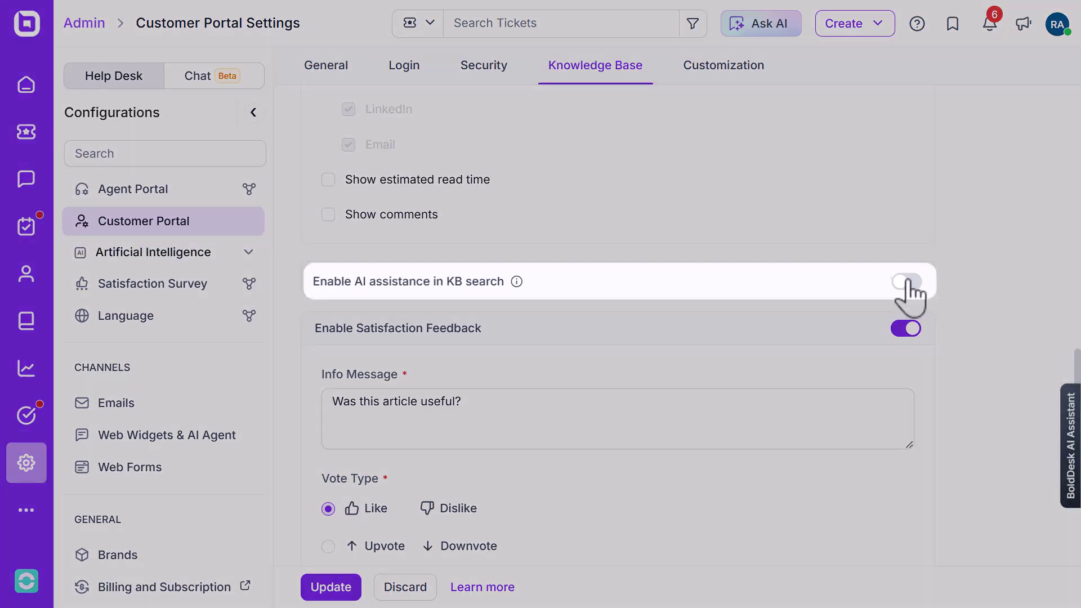
- Enable AI assistance in KB search and generate an AI answer to "How to set up two-factor authentication" in the AutoPlus customer portal
click(906, 278)
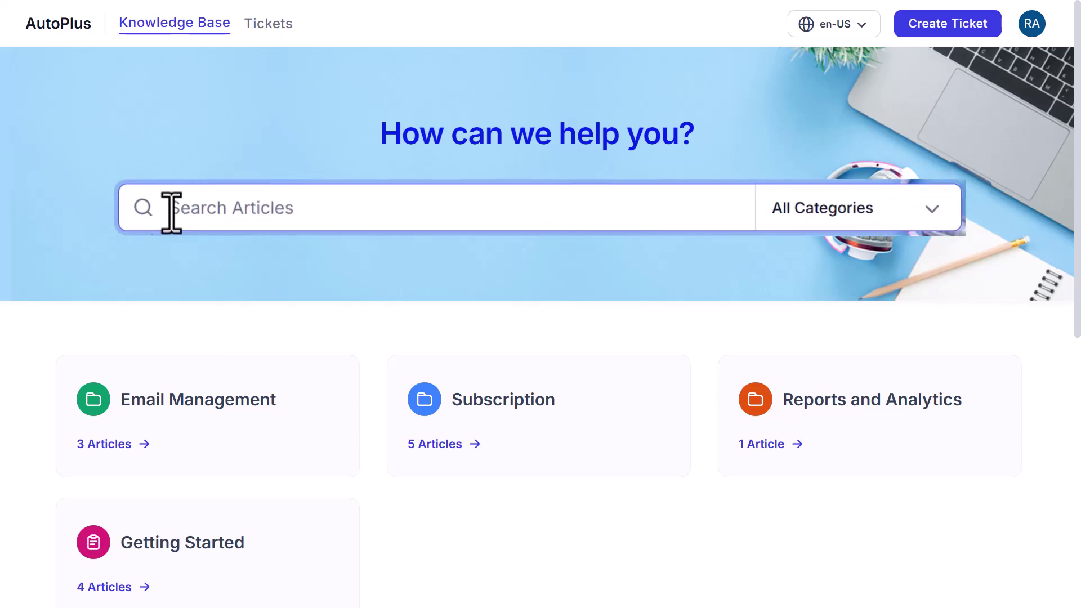
text(How to set up two-factor authentication)
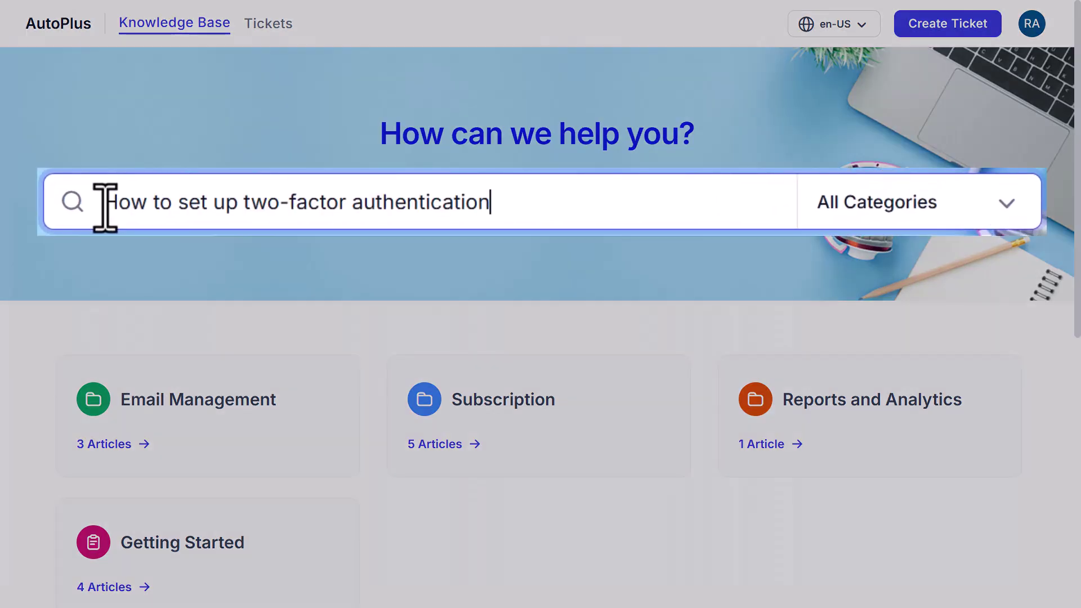
key(Return)
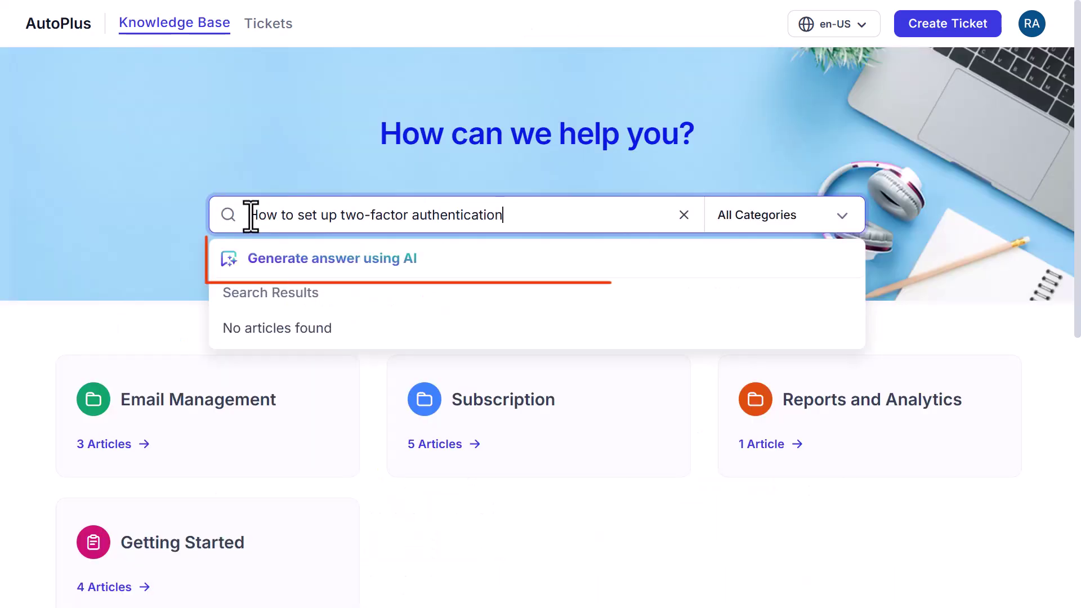
click(287, 262)
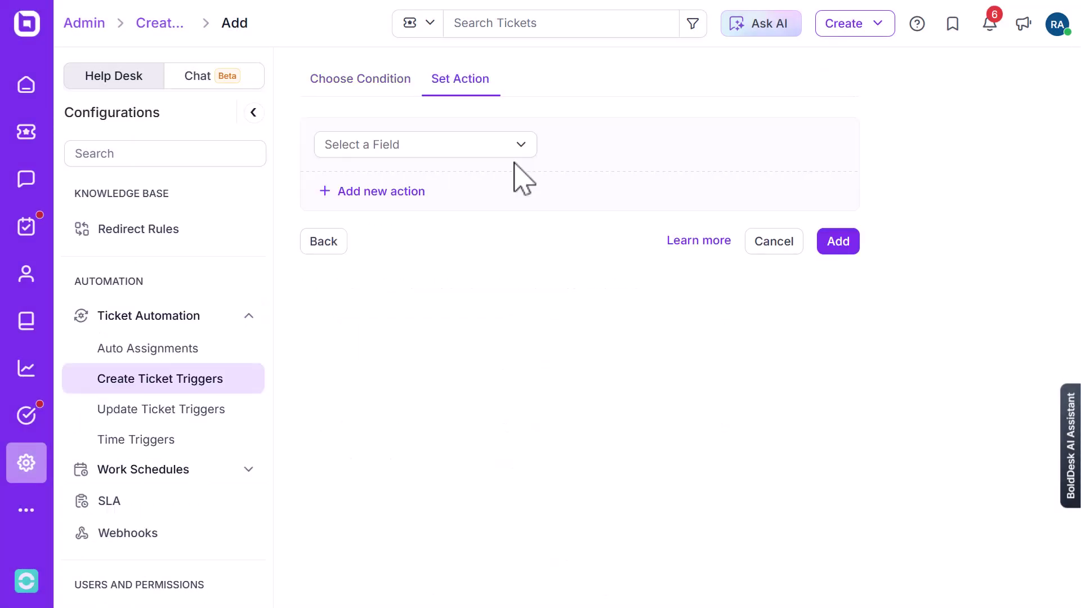
- Add a Forward Ticket action to the new create ticket trigger and choose the contact it forwards to
click(510, 152)
text(f)
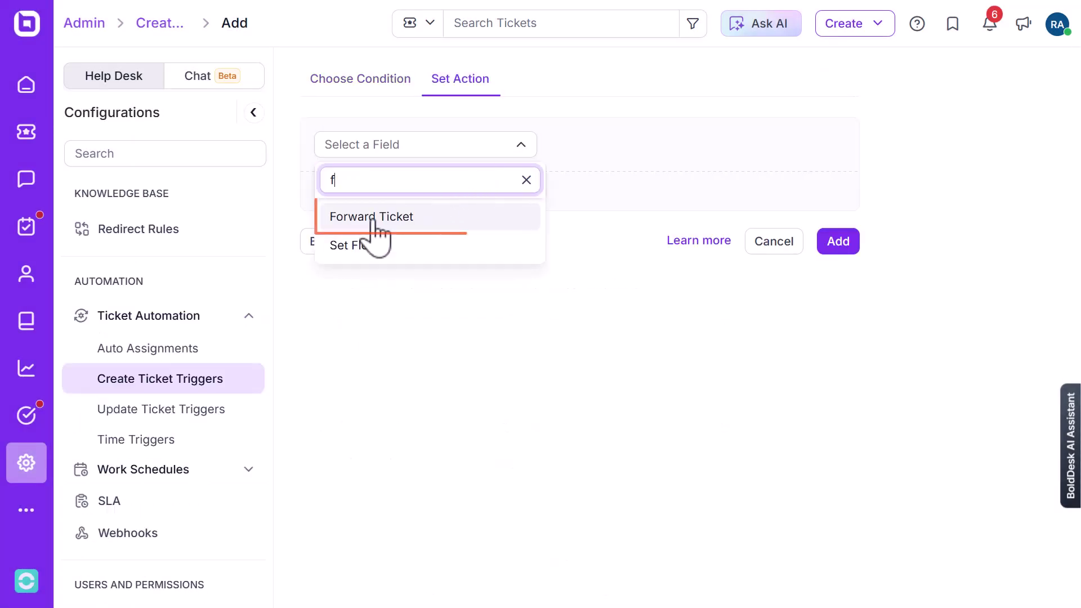
click(374, 221)
click(374, 210)
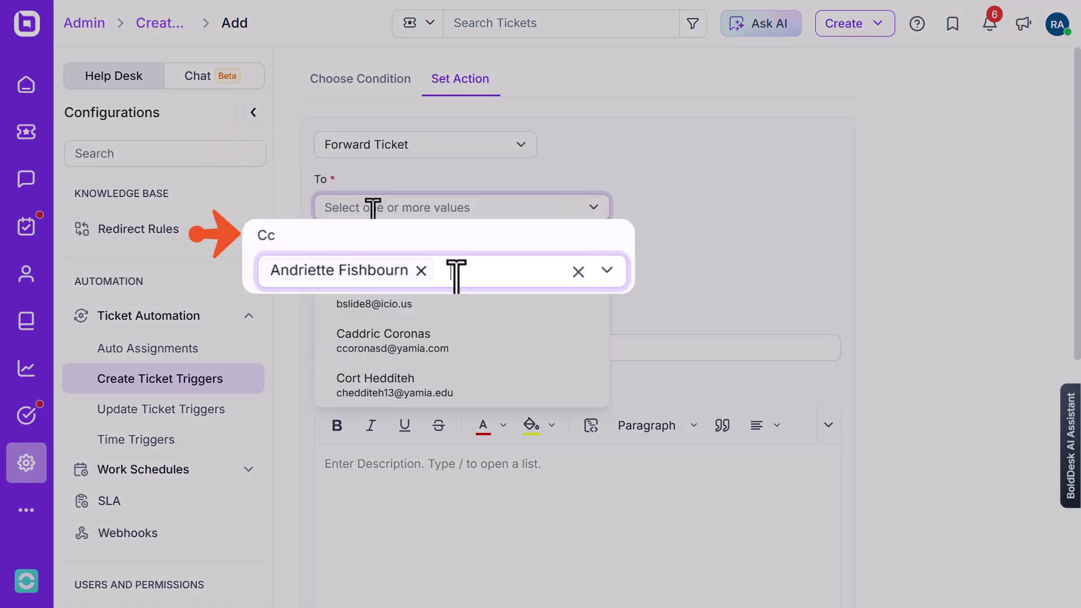
text(we)
click(374, 243)
- Add two contacts as Cc recipients of the Forward Ticket action
click(366, 280)
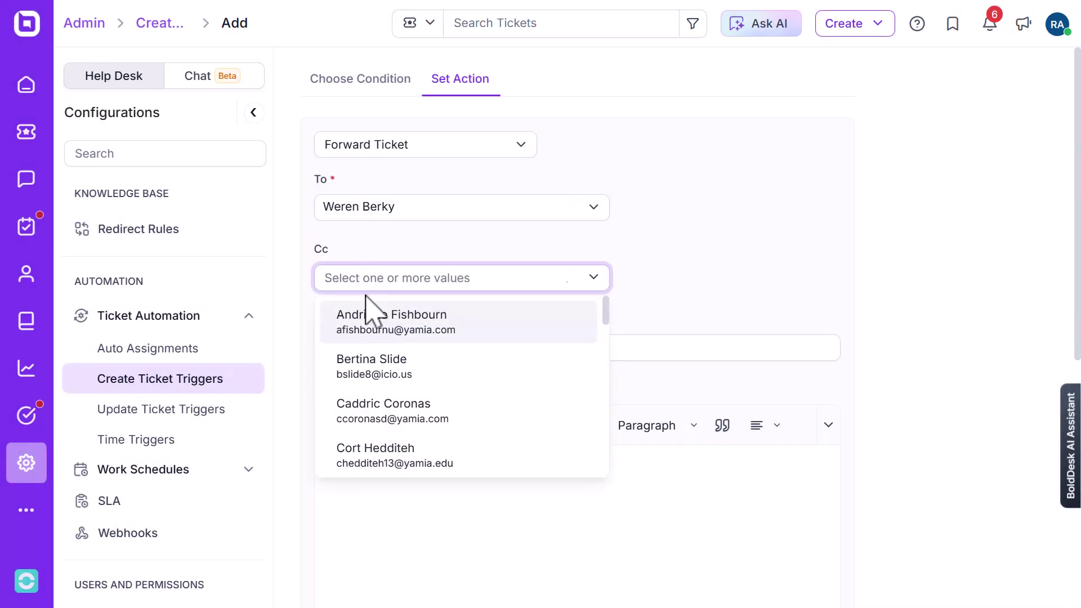
click(367, 309)
click(478, 275)
click(415, 366)
- Give the forwarded ticket the subject "Check the Coupon code issue" and begin its description with "Hello"
click(394, 348)
text(Check the Coupon code is)
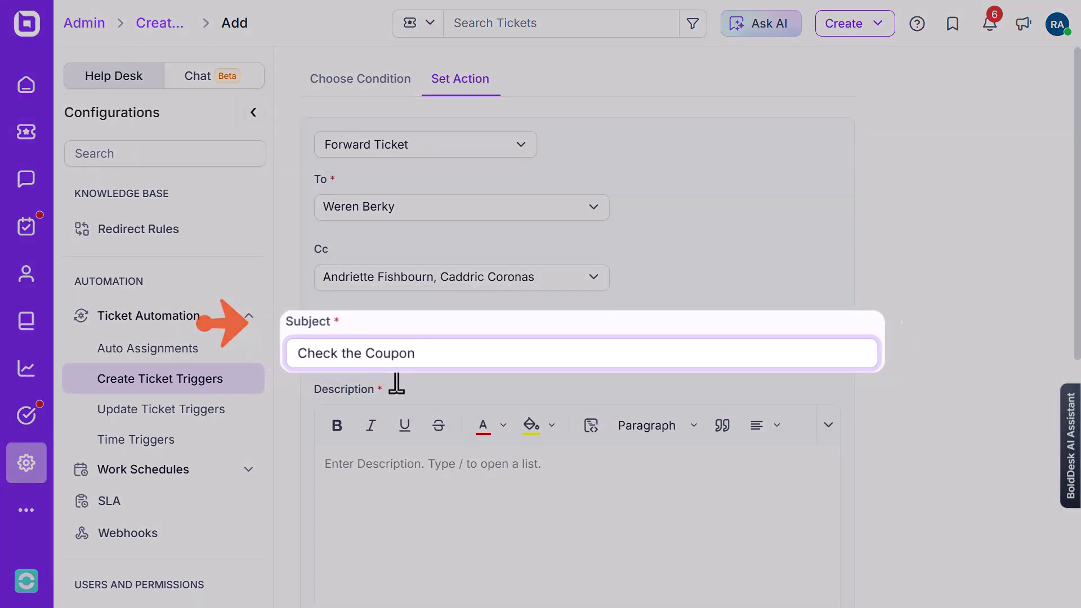
text(sue)
click(351, 484)
text(Hello)
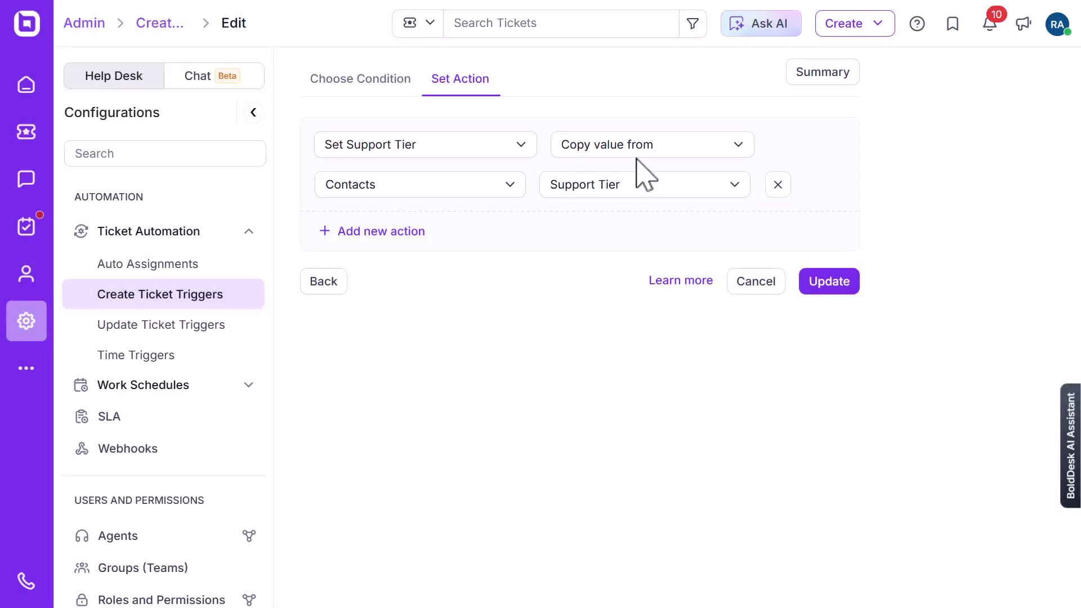
- Make the Set Support Tier action use Copy value from, with Contacts and Support Tier as its source
click(631, 153)
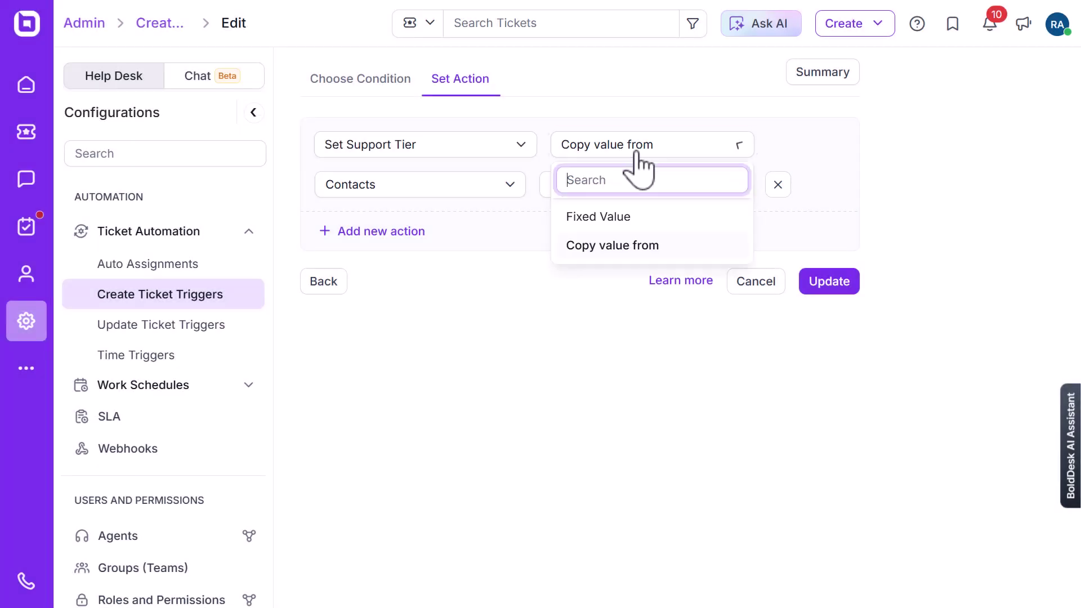
click(611, 247)
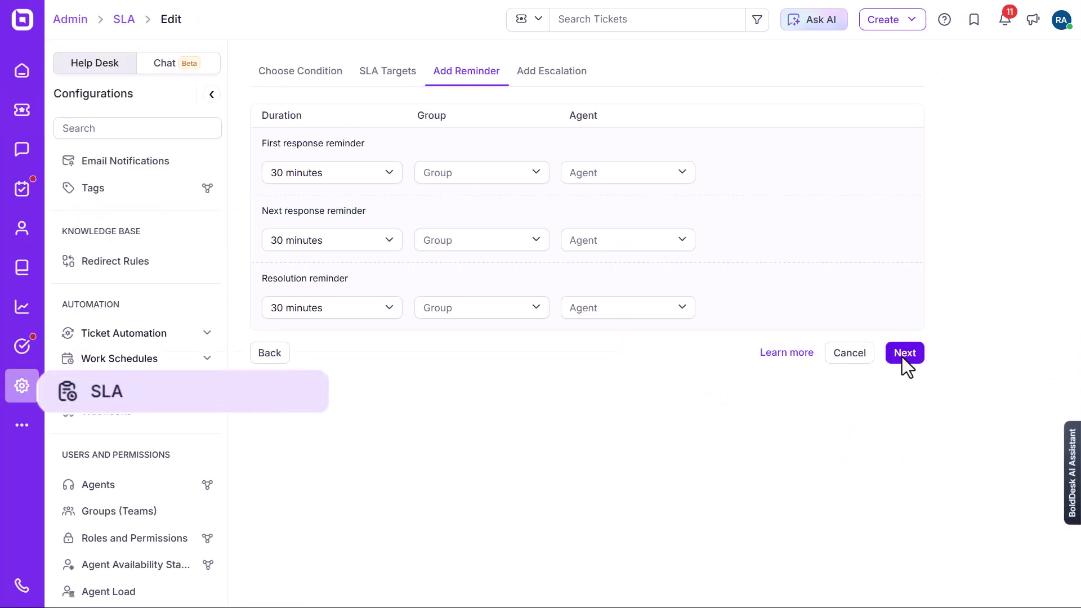
- Go on to the SLA's escalation settings and choose Ticket Watcher as the agent for the first response escalation
click(902, 356)
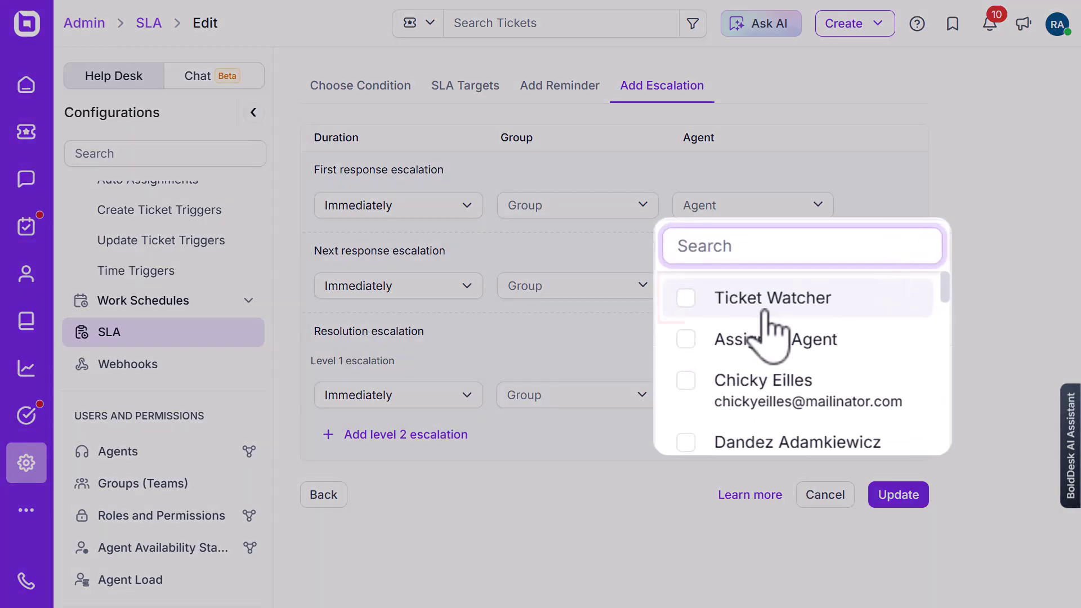
click(752, 288)
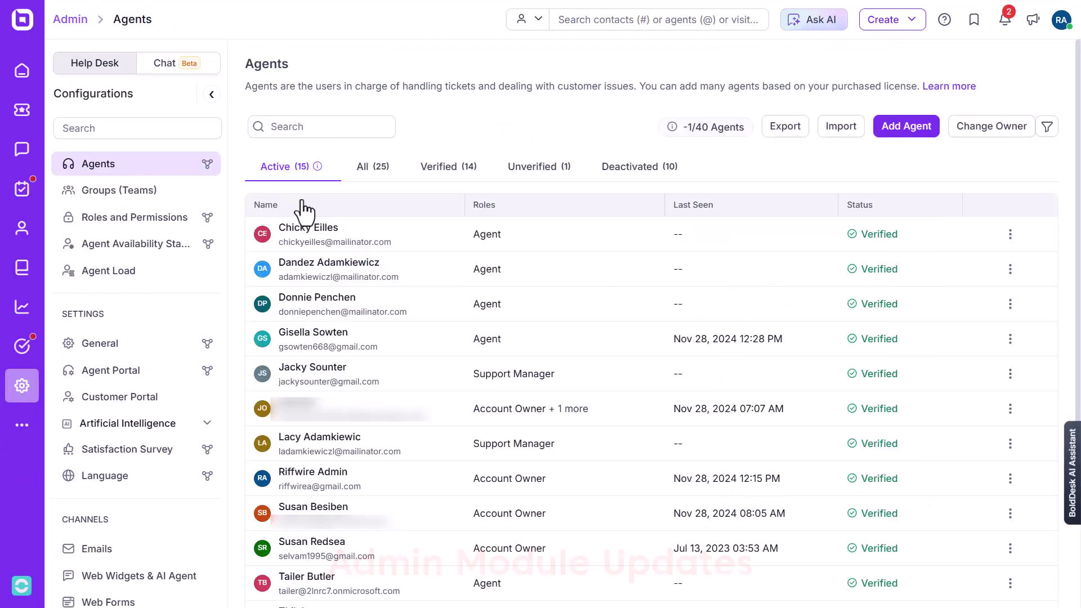
- Add the tag manager to the fourth agent in the active agents list and save the agent's details
click(326, 338)
click(932, 63)
click(803, 438)
text(manager)
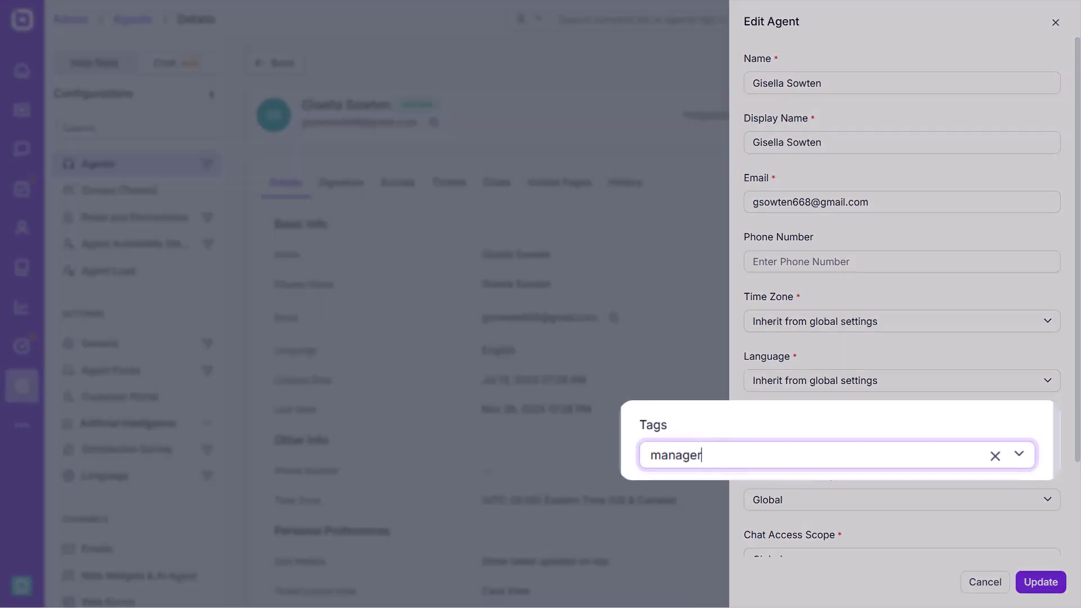
key(Return)
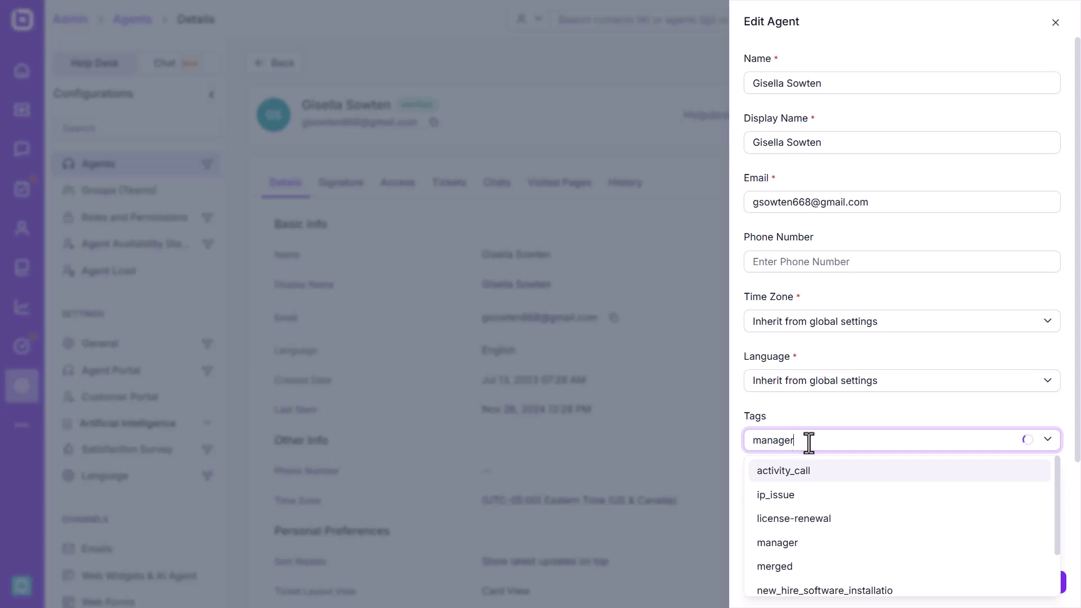
key(Return)
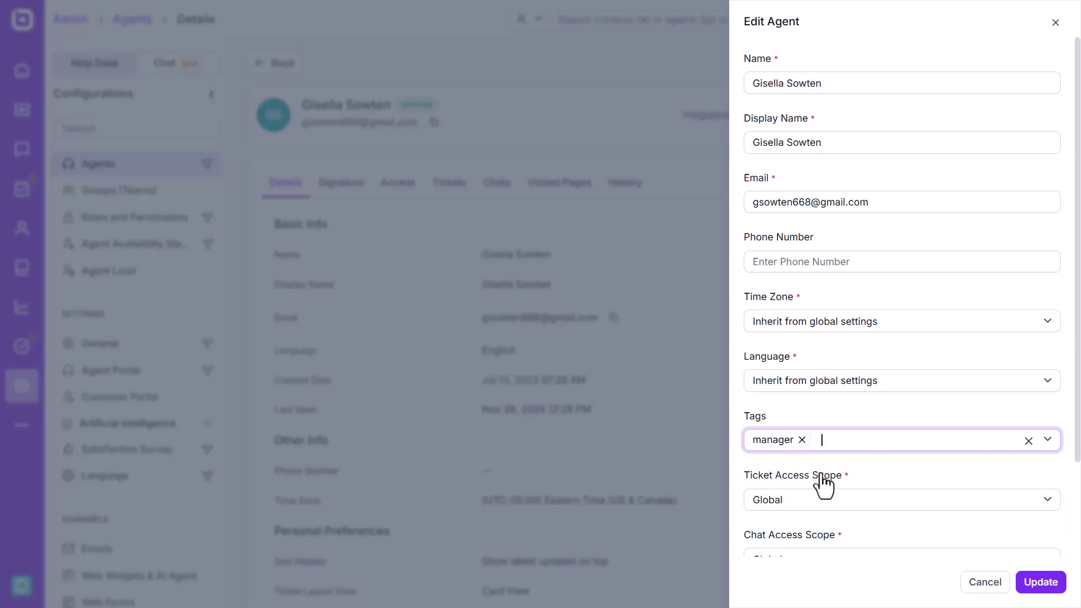
click(1029, 584)
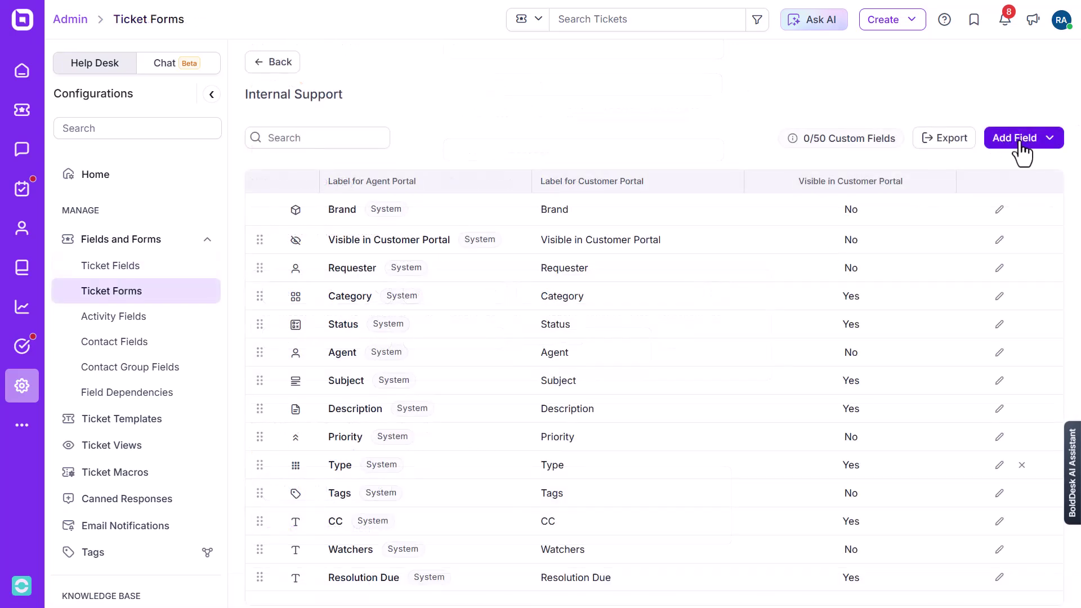
click(1018, 141)
click(1011, 179)
click(495, 106)
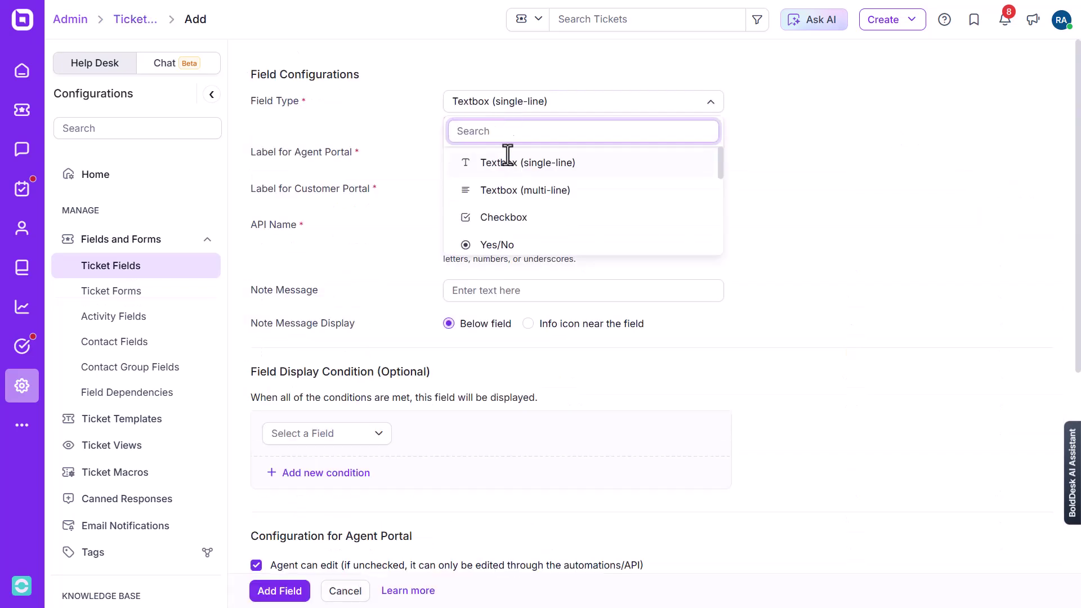
scroll(507, 226, down, 3)
click(506, 238)
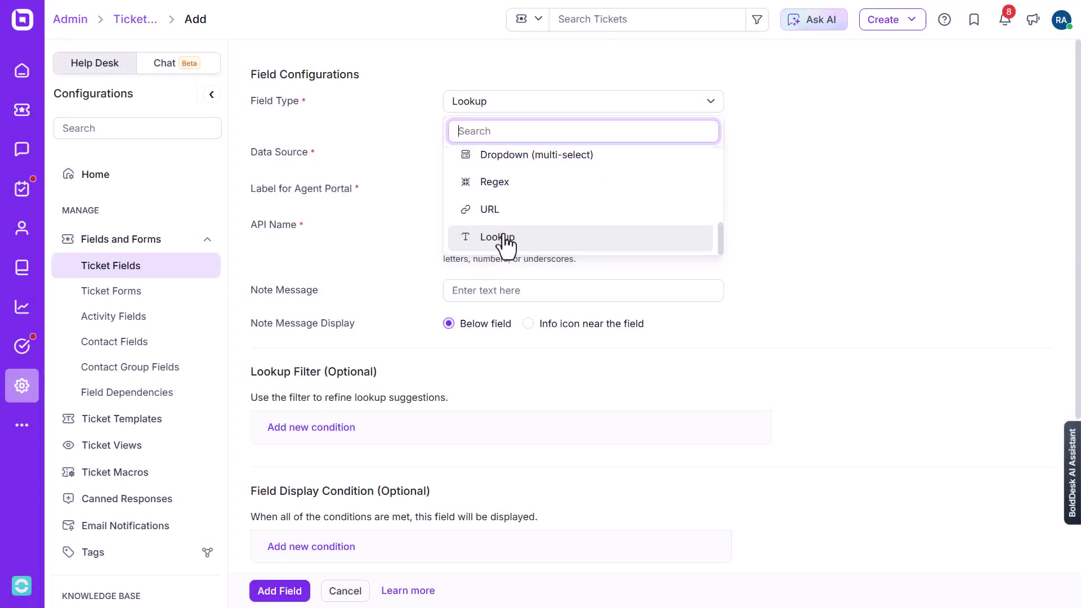
click(514, 151)
click(512, 188)
text(Manager)
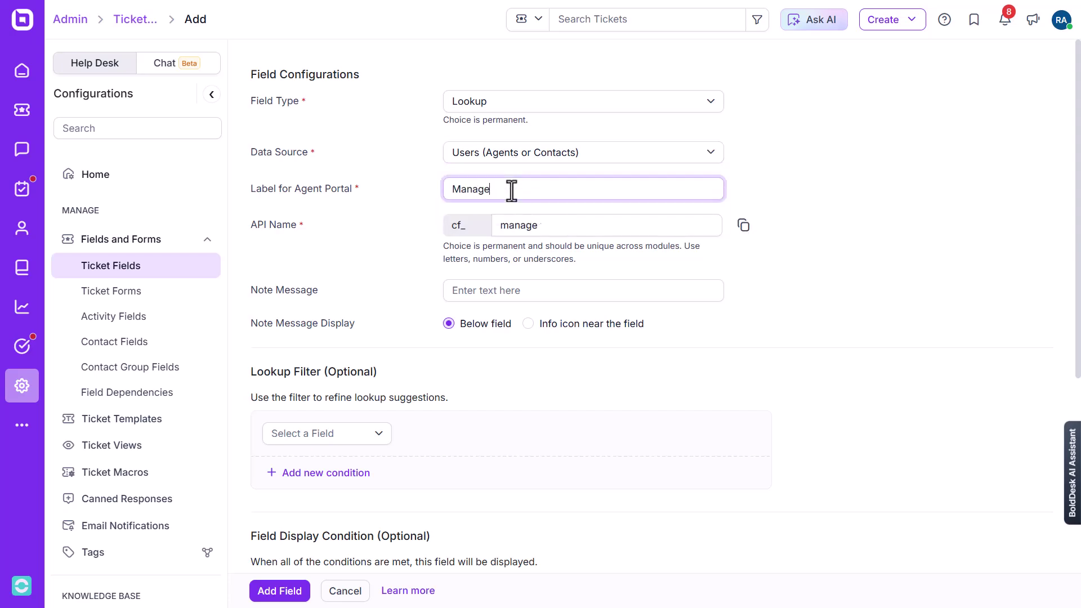
scroll(509, 191, down, 2)
click(476, 151)
text(Select your manager)
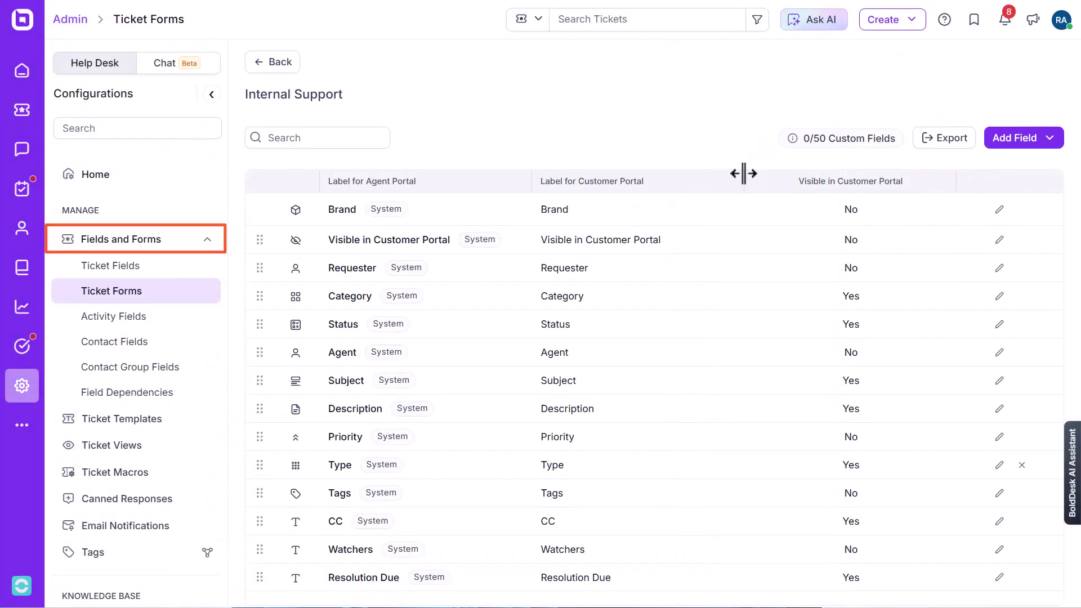
- Start a new Lookup field for the Internal Support form, based on Users (Agents or Contacts), with the agent portal label Manager
click(1020, 142)
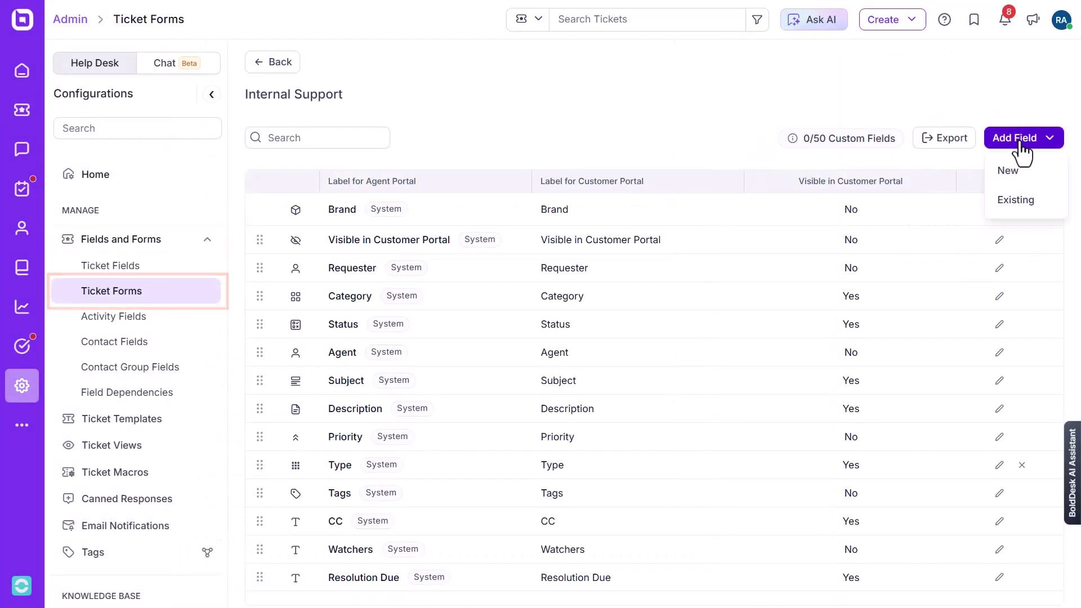
click(1012, 179)
click(500, 110)
scroll(507, 185, down, 5)
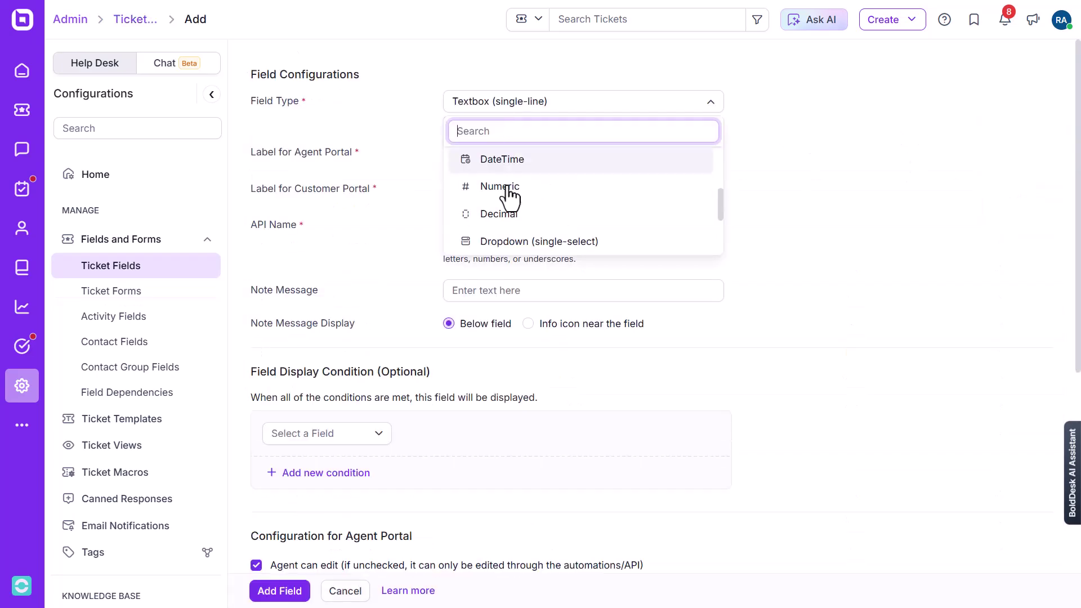
click(506, 240)
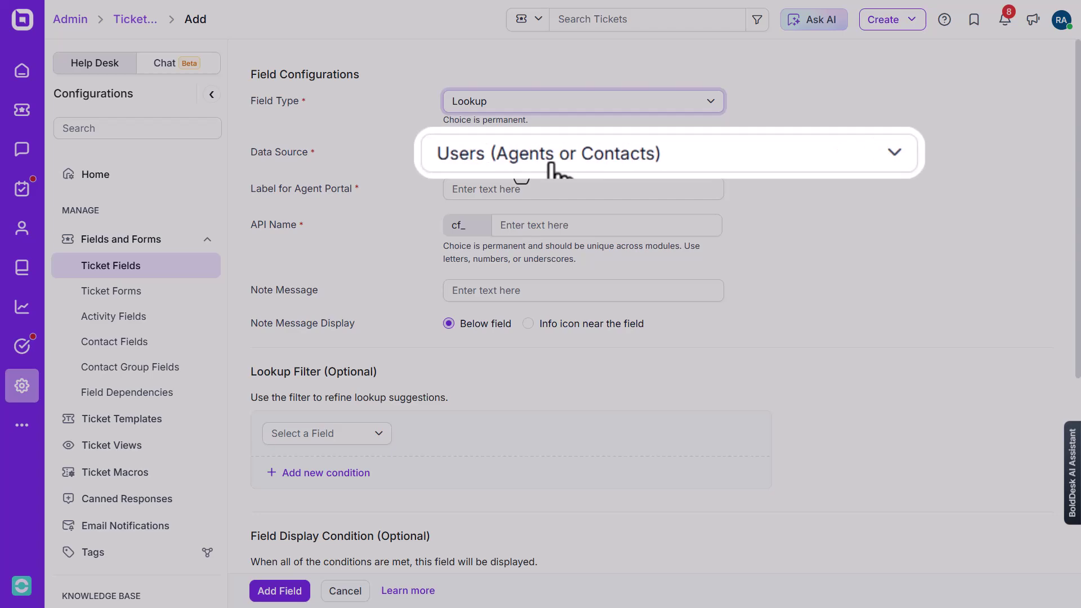
click(511, 188)
text(Manager)
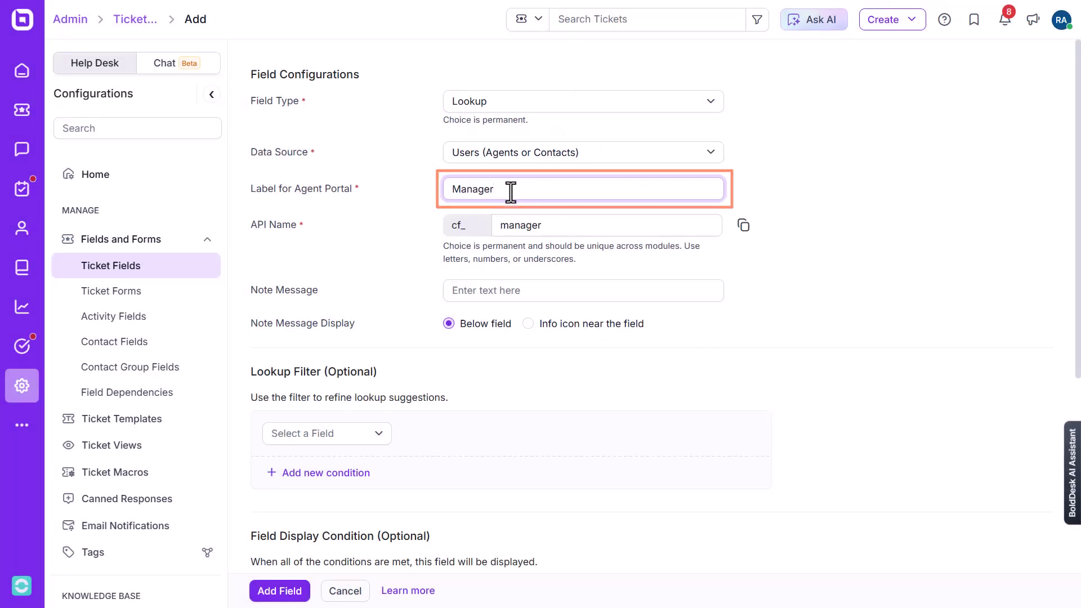
- Limit the Manager lookup to users that are Agent with tags in manager, and add the field to the form
click(383, 292)
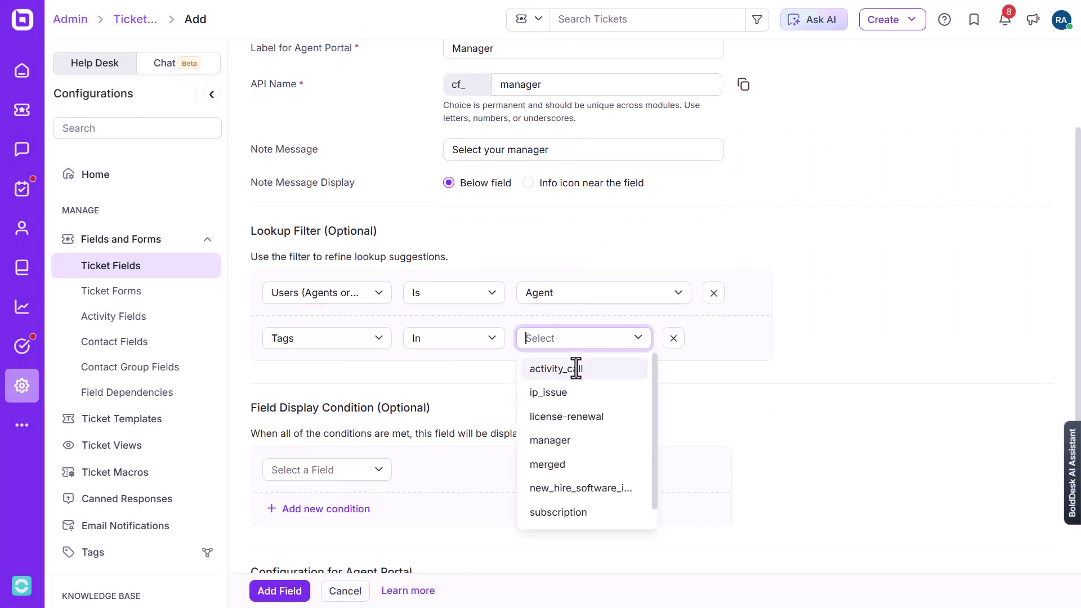
click(535, 437)
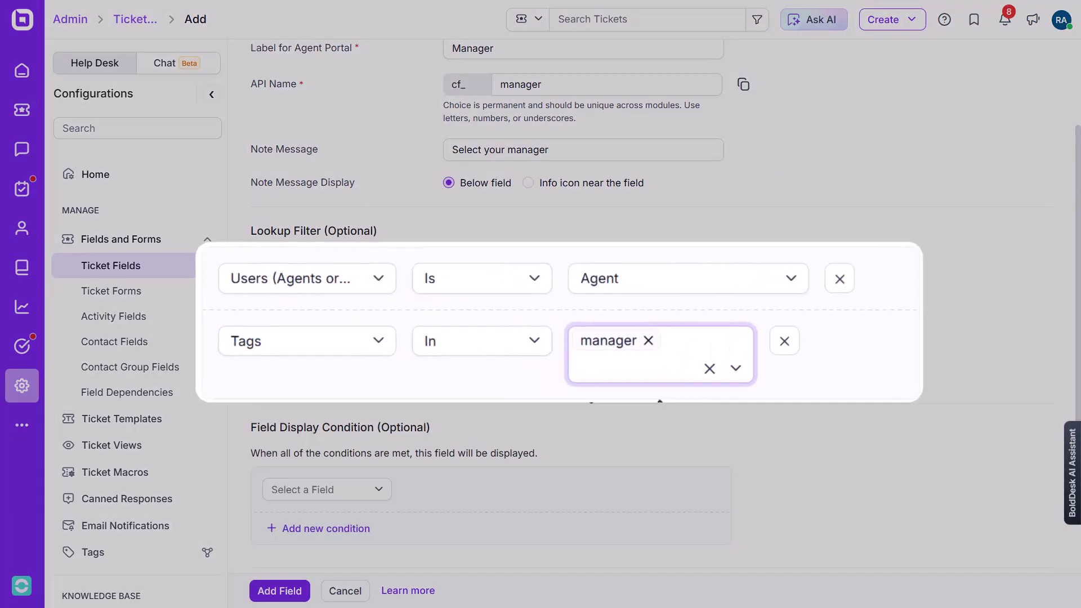
click(556, 401)
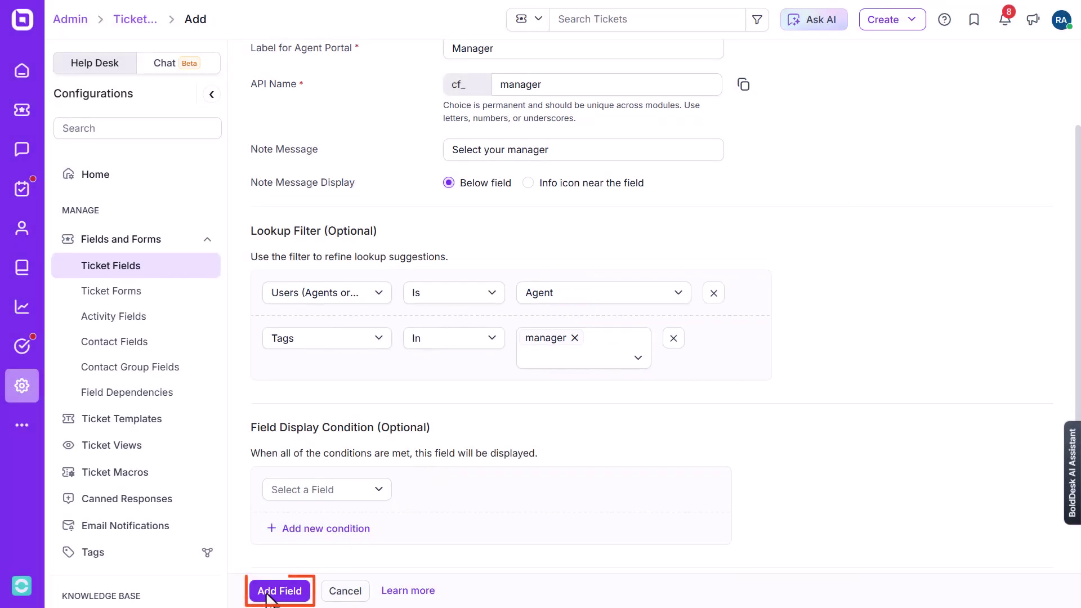
click(268, 593)
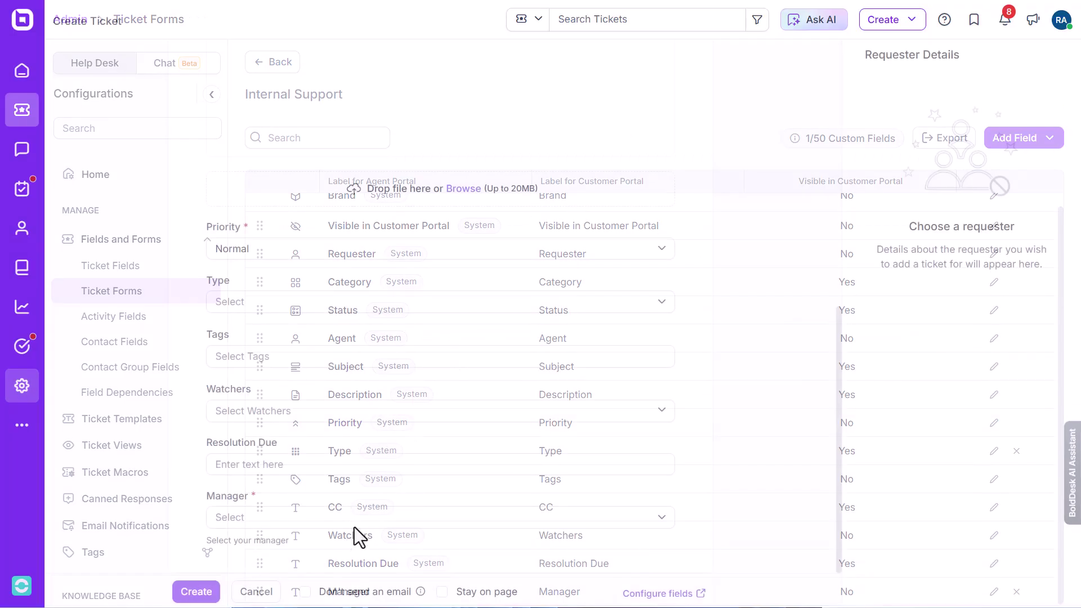
- View the agents offered in the Manager field of the new ticket form
click(364, 523)
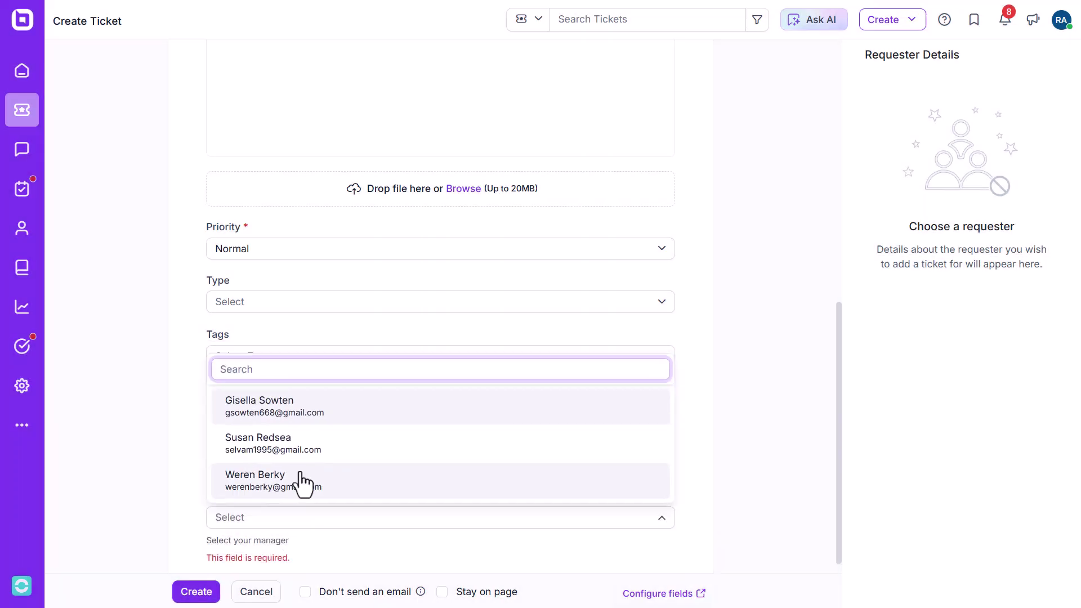
click(252, 524)
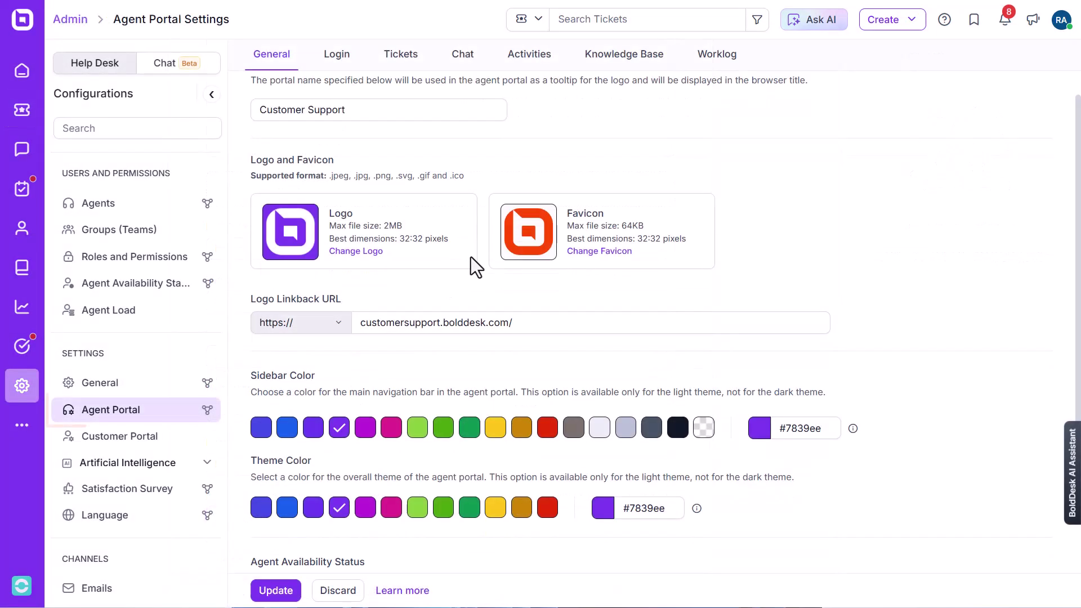
- Look through the general Agent Portal settings, and switch the message editor of ticket 214 from Reply to Note
scroll(471, 257, down, 2)
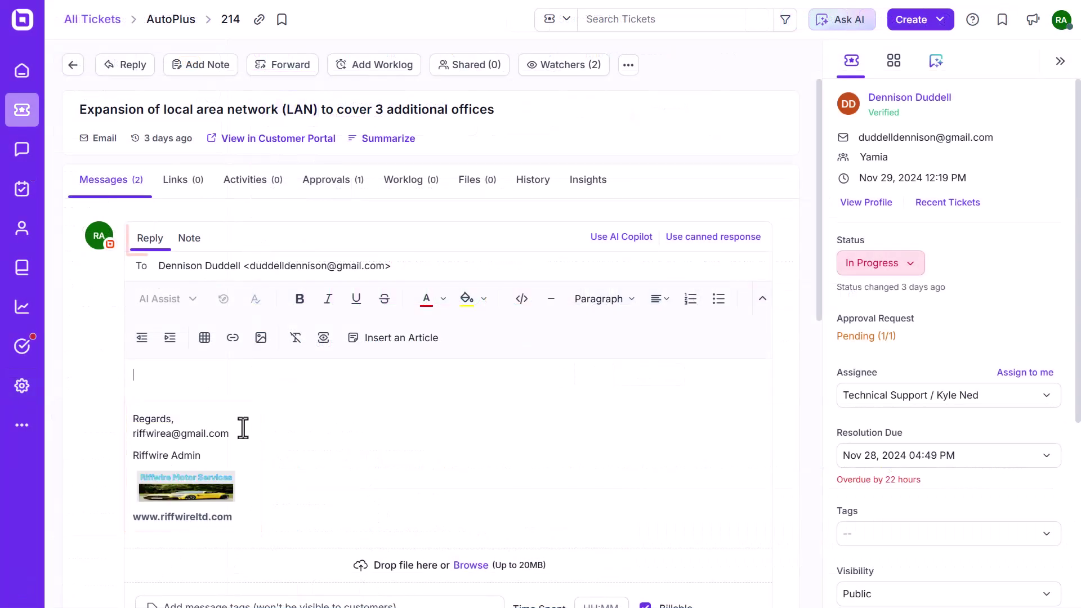
click(195, 241)
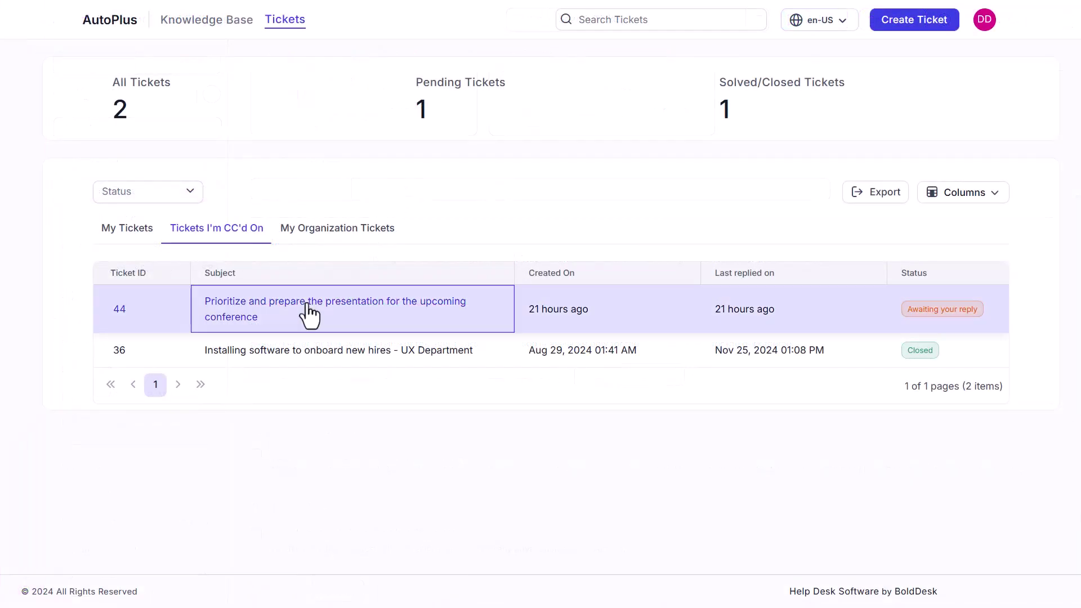
- Open CC'd ticket 44 in the AutoPlus customer portal and draft a reply starting "Hello, We will consider this request and complete"
click(308, 315)
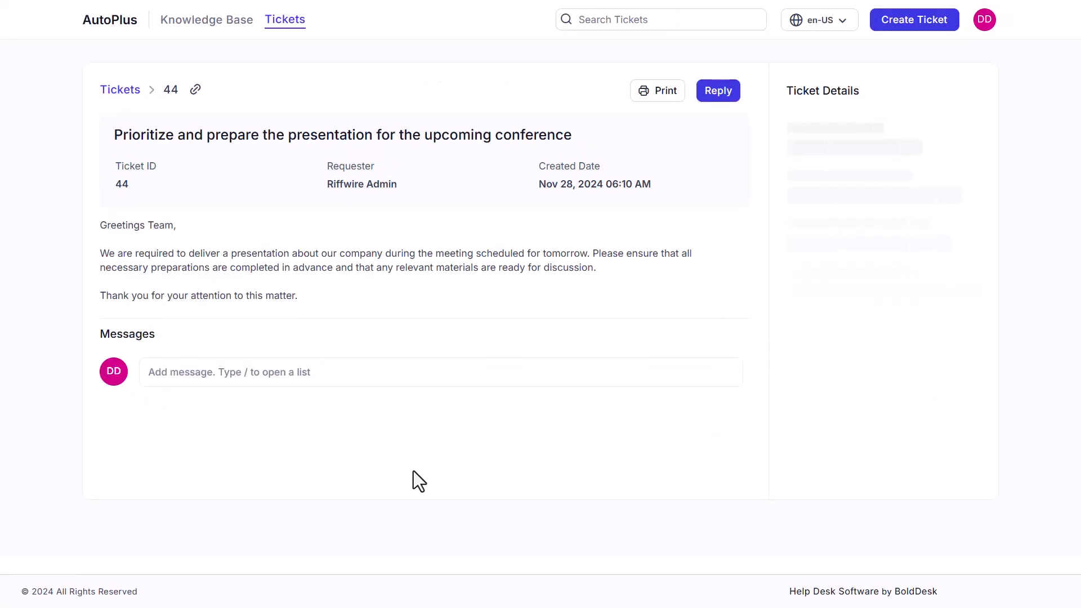
click(223, 398)
text(Hello, )
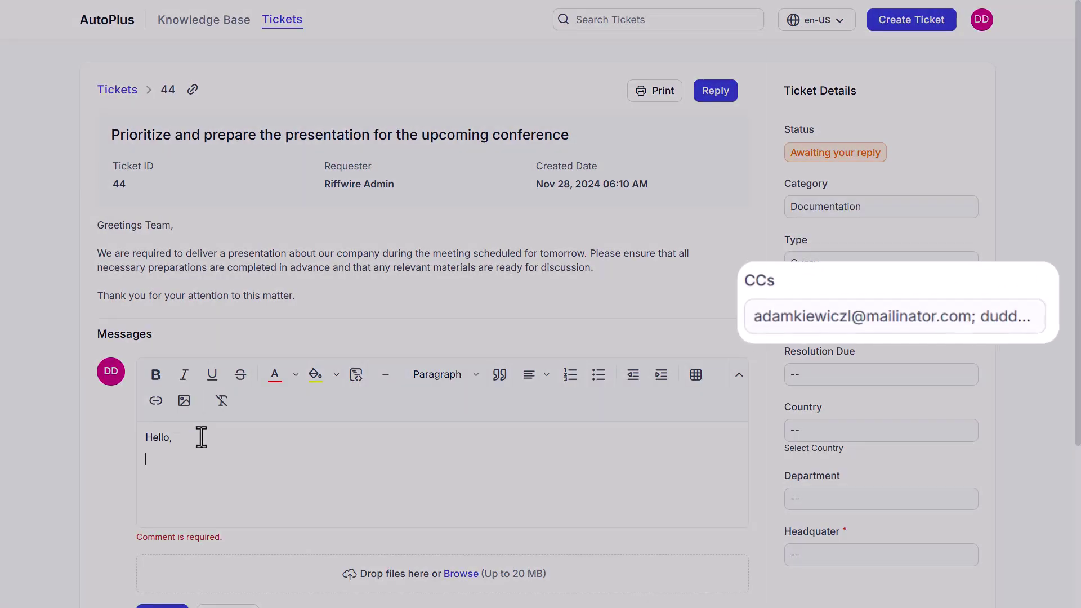
text(We will consider this request and complete is)
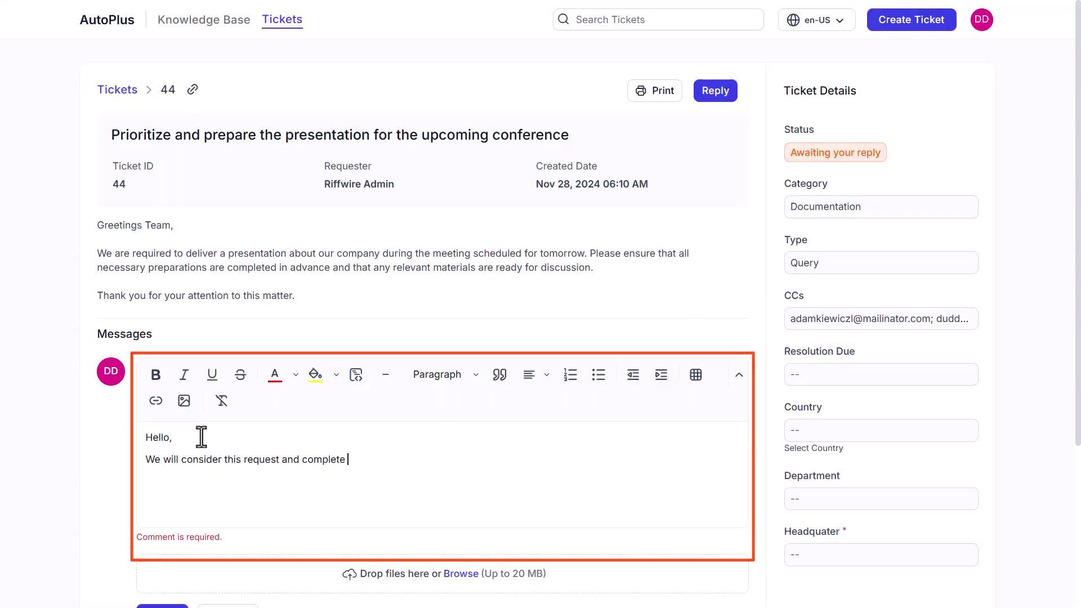
text( as soon as p)
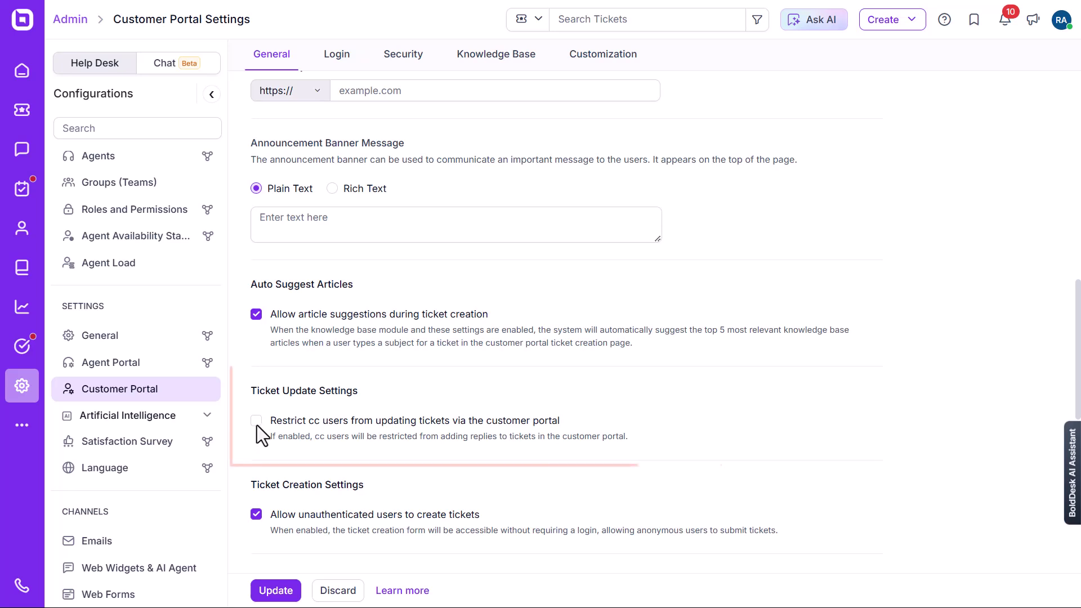
- Restrict cc users from updating tickets via the customer portal and save the Customer Portal settings
click(256, 424)
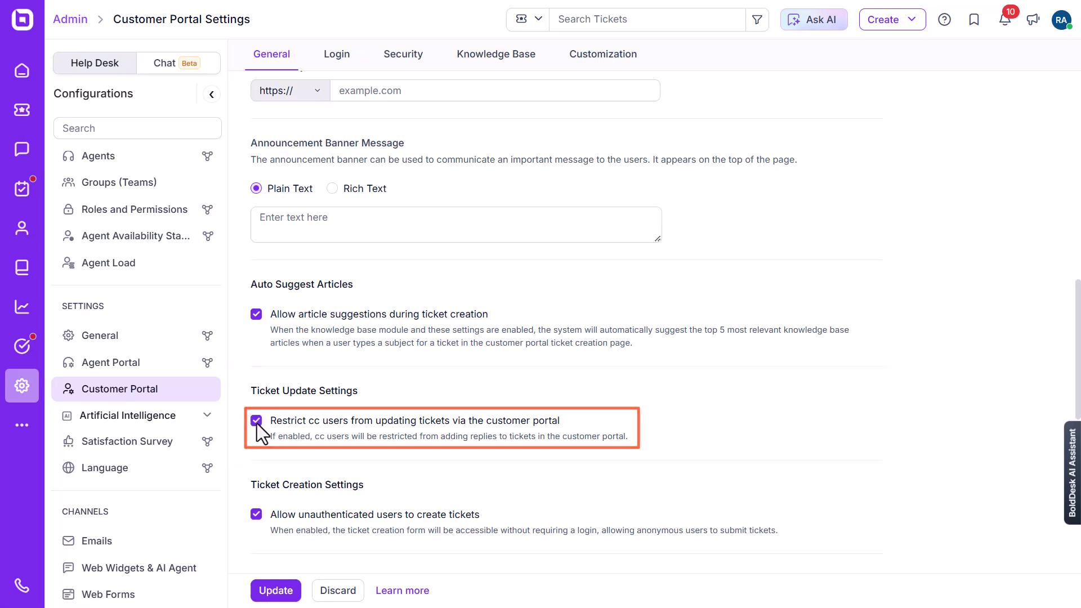
click(276, 592)
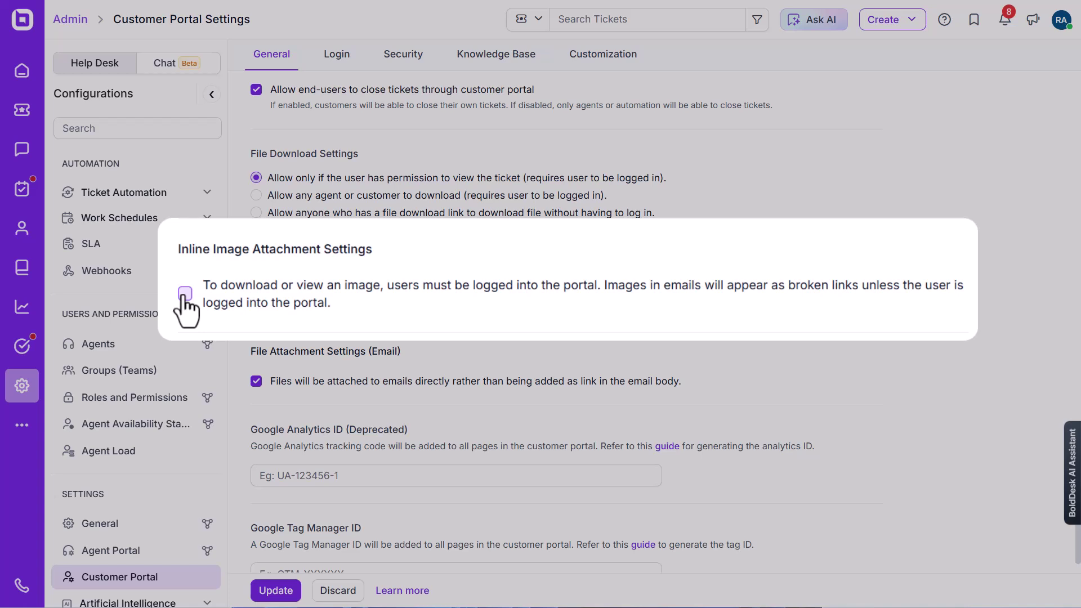
- Require portal login for downloading or viewing inline images, save the settings, and open the inline image in the customer portal ticket's message
click(184, 294)
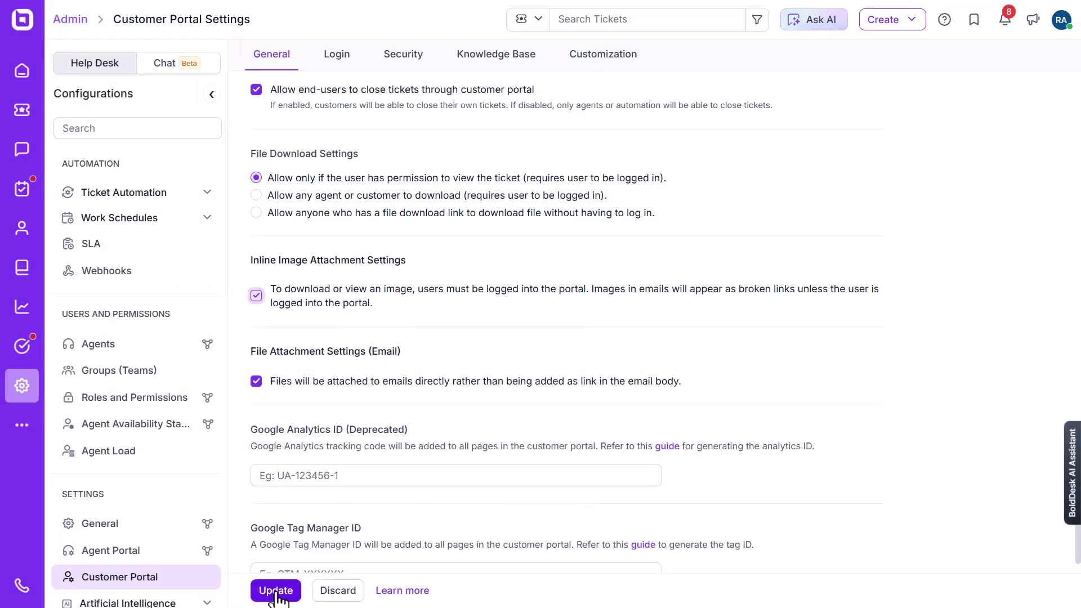
click(276, 591)
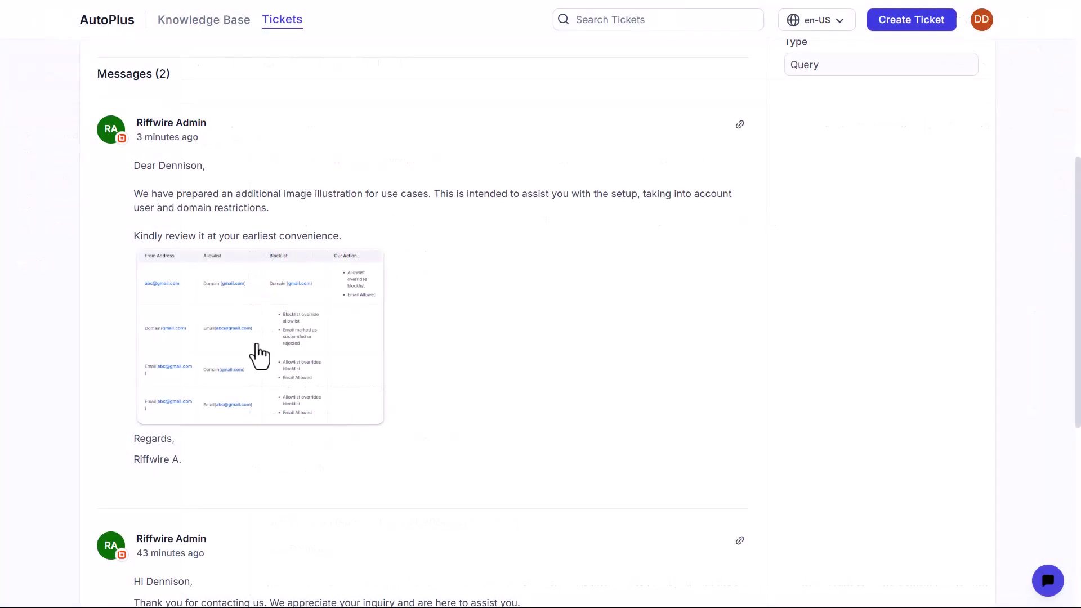
click(260, 357)
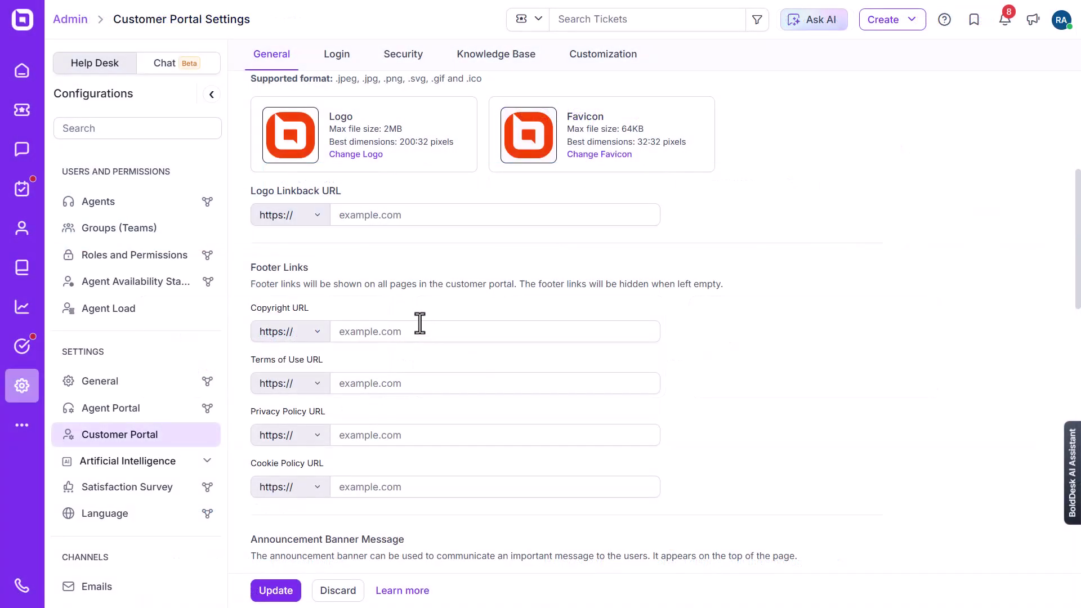
- Allow unauthenticated users to create tickets in the Customer Portal settings and save the change
scroll(419, 324, down, 5)
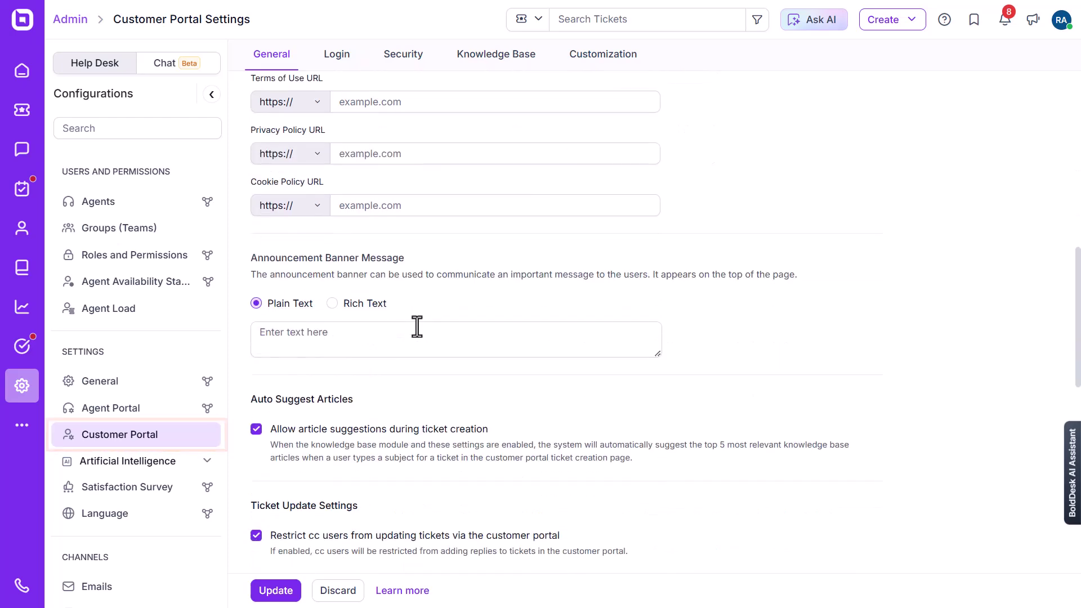
scroll(417, 327, down, 3)
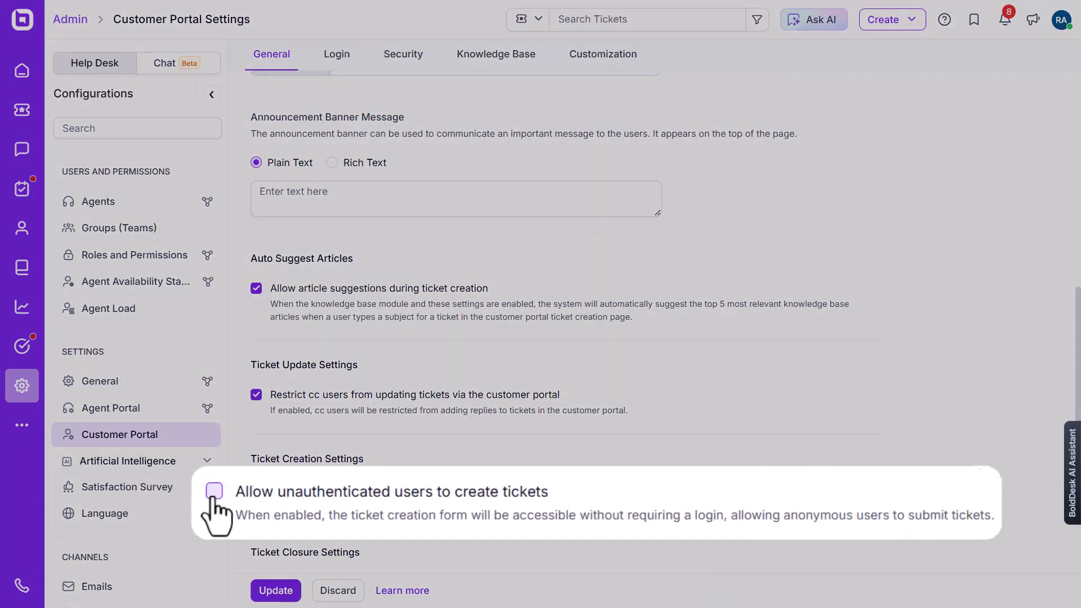
click(256, 488)
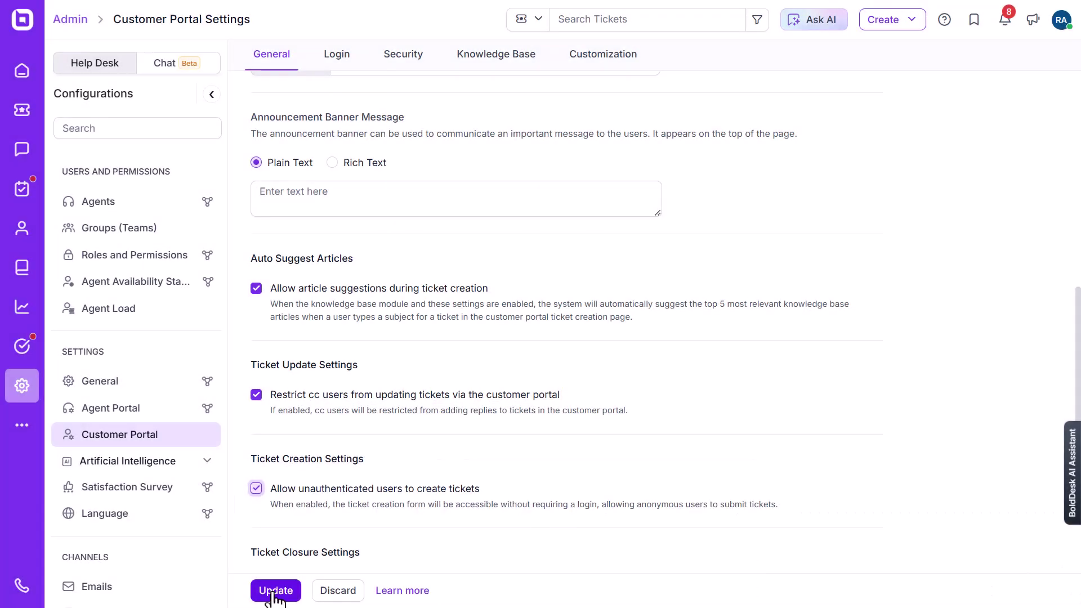
click(273, 591)
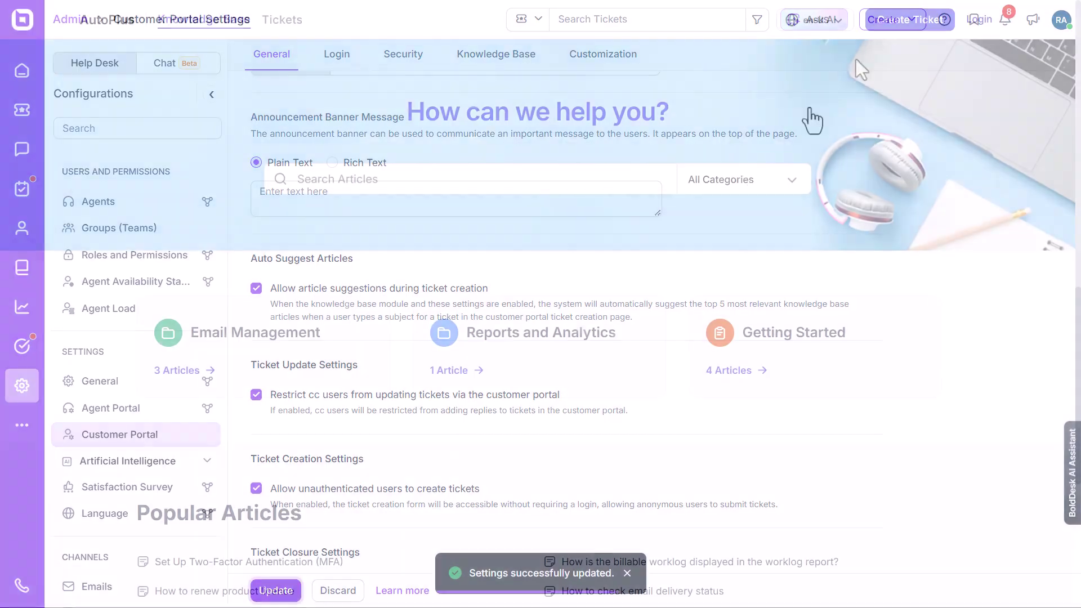
- Submit a Technical Support ticket from the AutoPlus customer portal without logging in, with type Query, country United States and headquarter USA
click(913, 19)
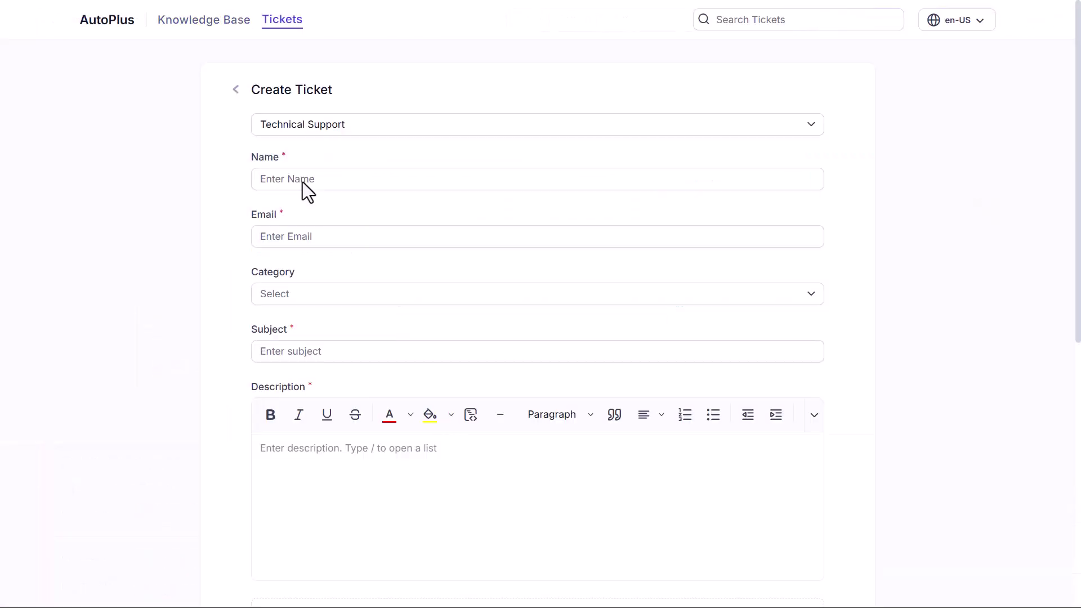
click(302, 181)
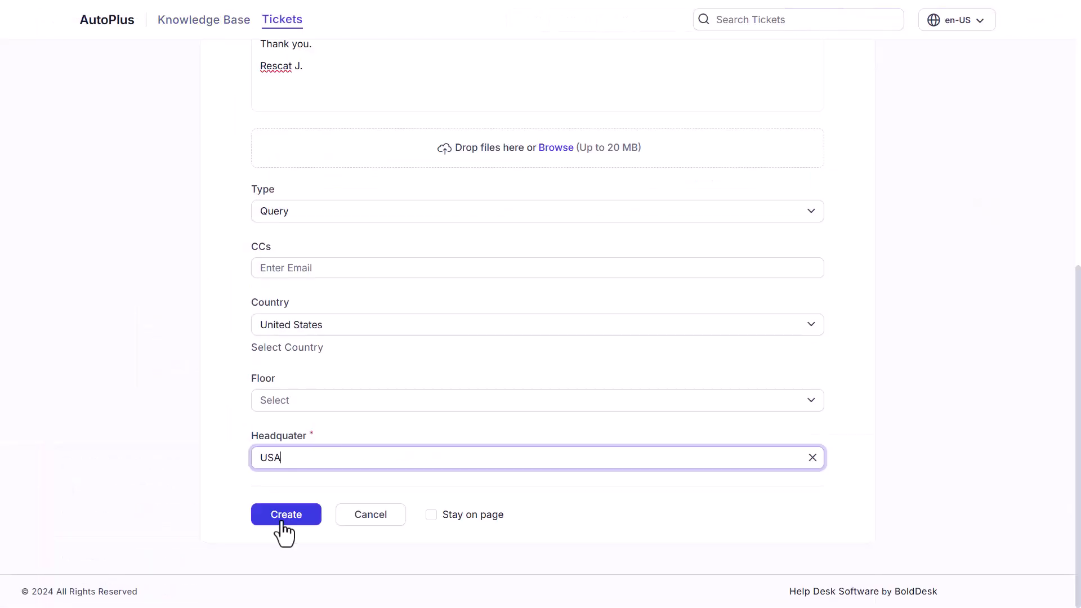
click(284, 517)
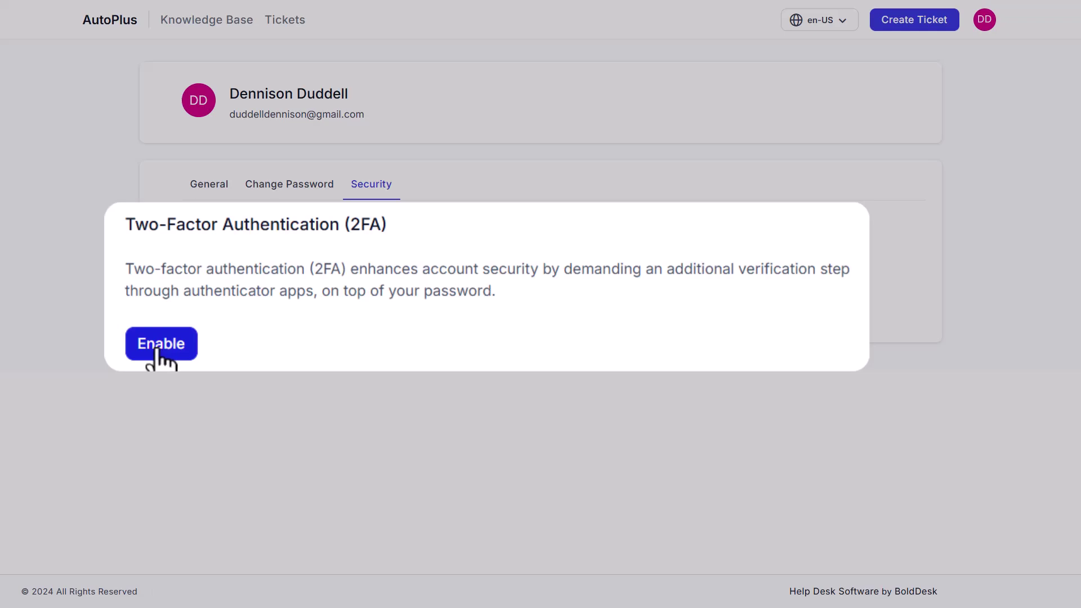
- Start enabling two-factor authentication from the customer's own AutoPlus profile security settings
click(199, 313)
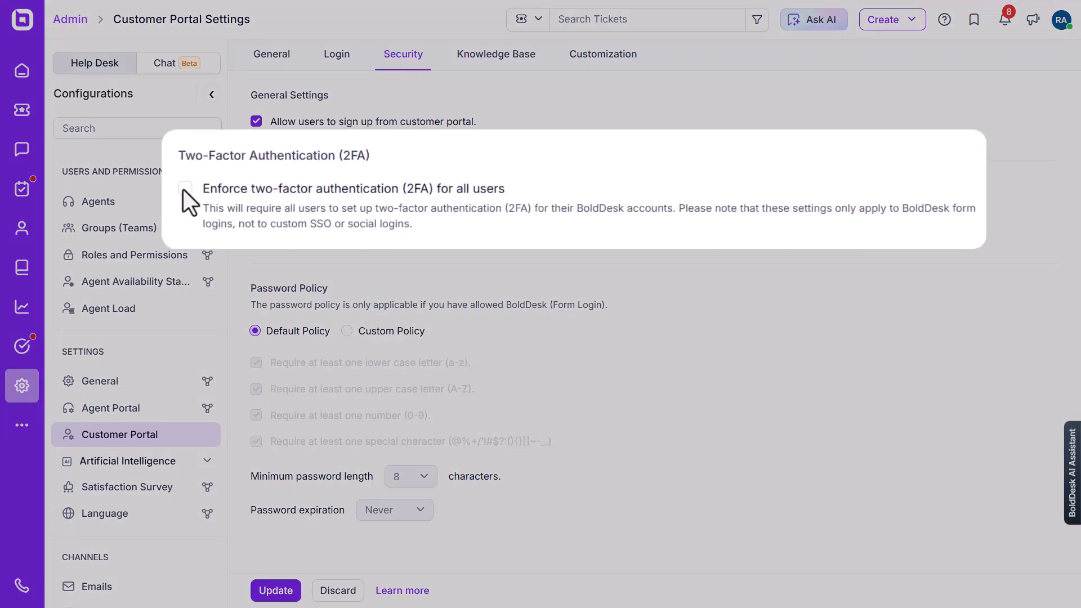
- Enforce two-factor authentication for all users in the Customer Portal security settings, save, and sign in to the AutoPlus portal
click(186, 189)
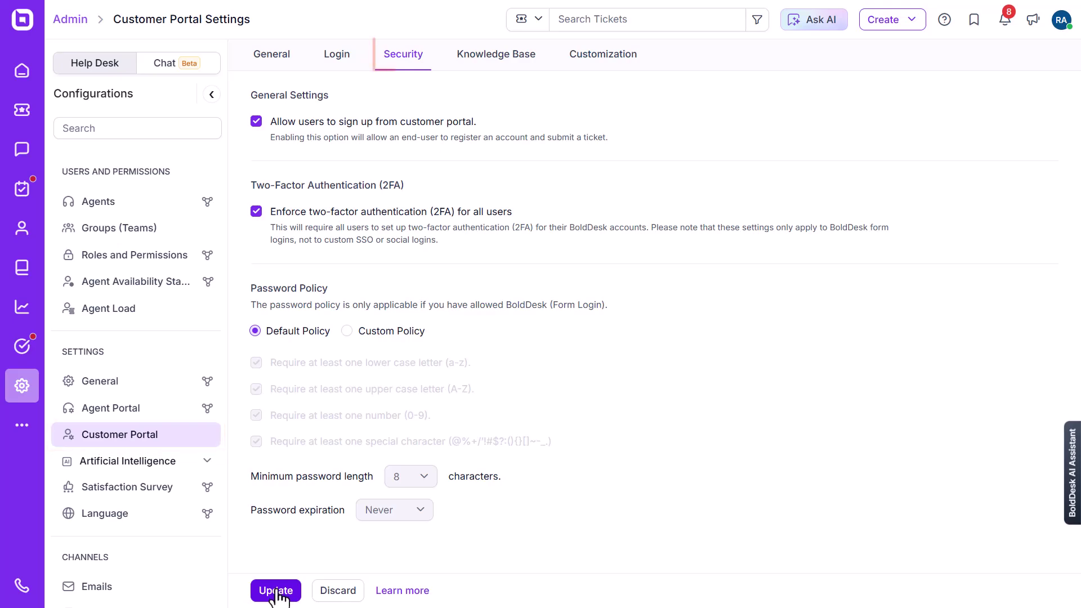
click(276, 591)
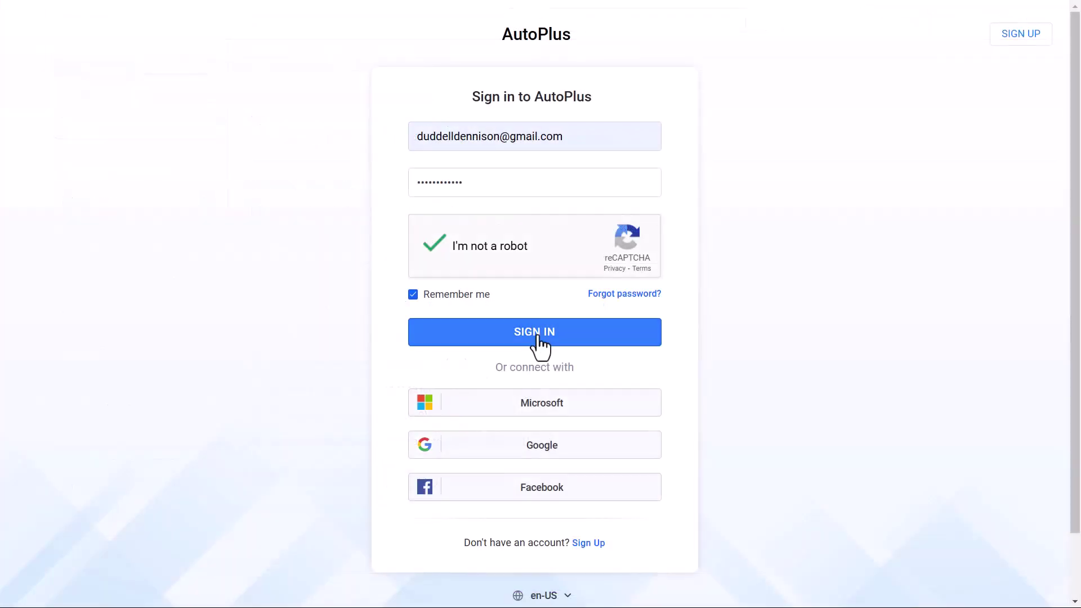
click(540, 345)
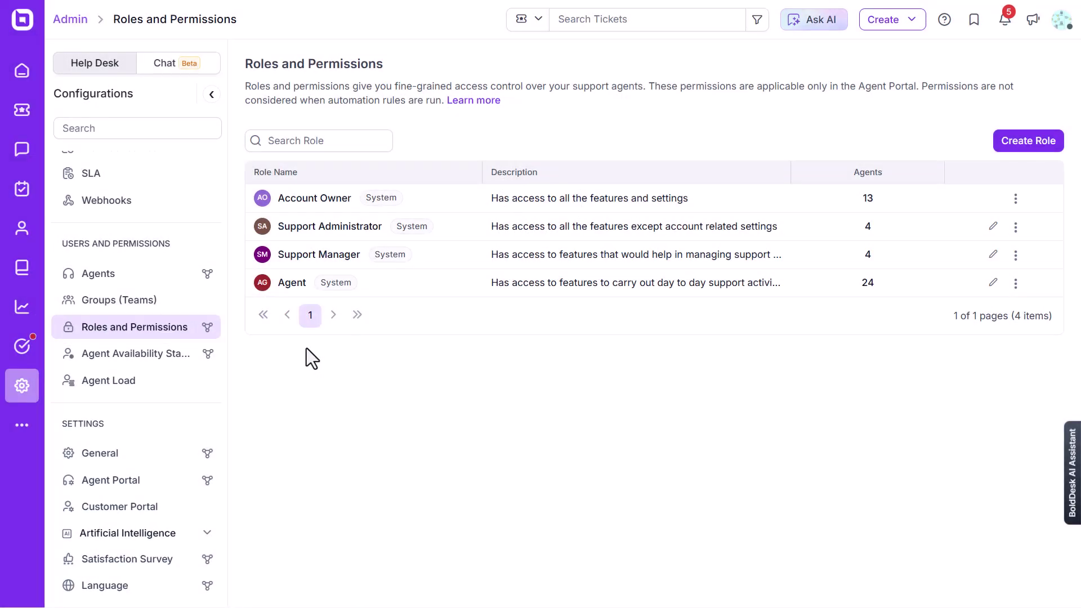
- Remove the Agent role's permission to view and edit accessible tickets without restrictions, and save the role
click(296, 289)
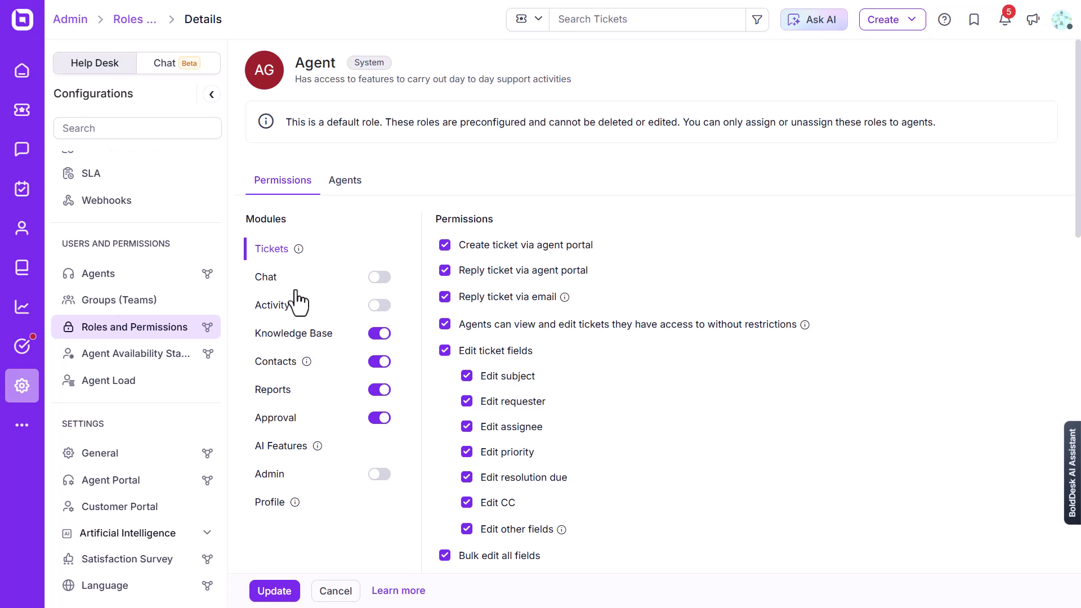
click(444, 326)
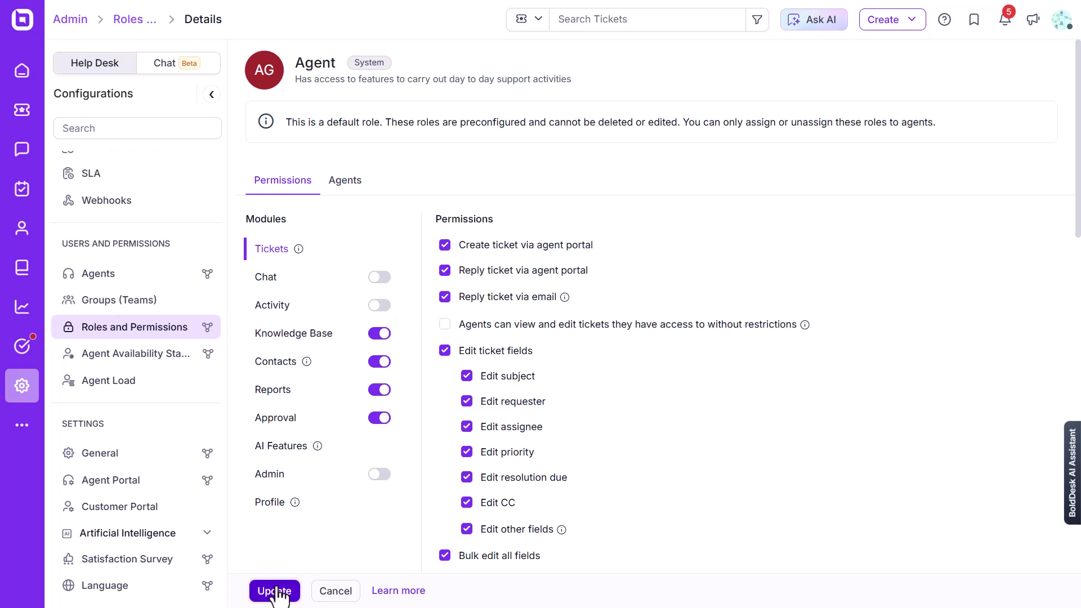
click(274, 591)
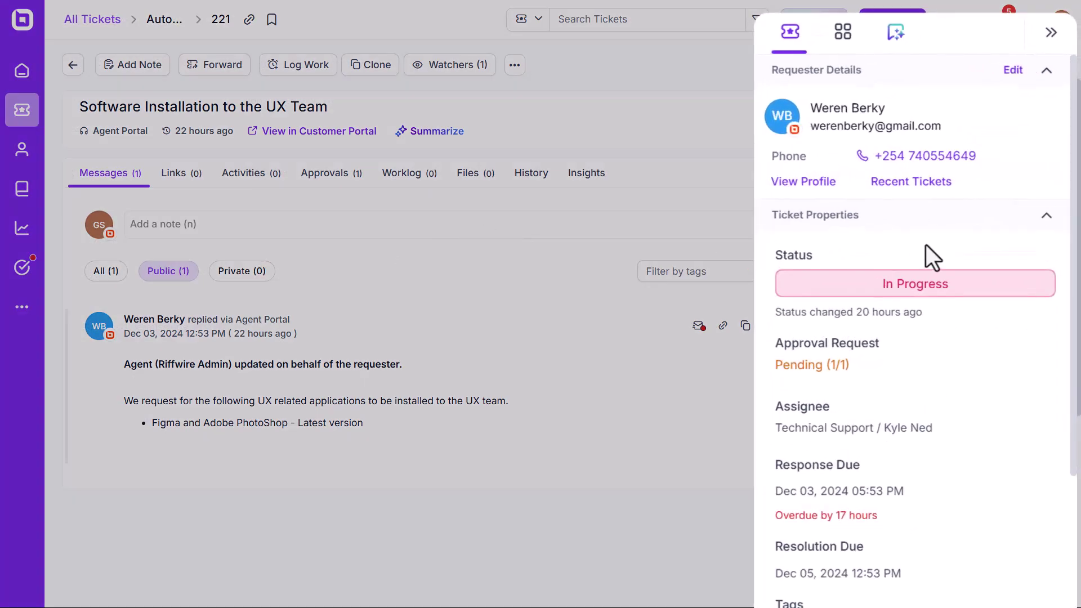
- Examine the ticket properties of ticket 221 as an agent to check which fields can be edited
scroll(926, 244, up, 1)
scroll(926, 244, down, 3)
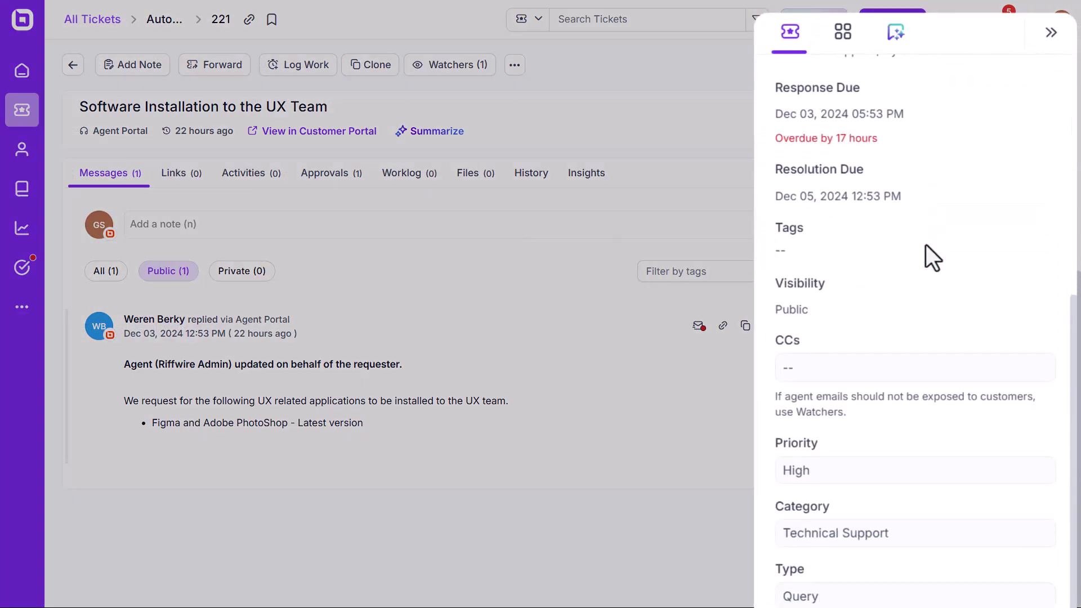
scroll(925, 244, up, 5)
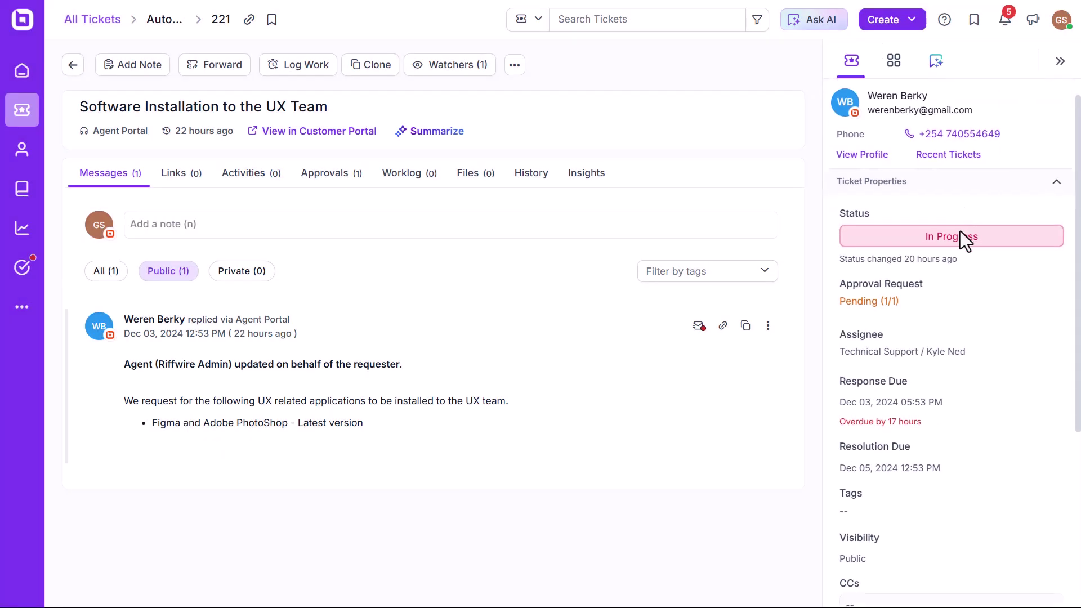
scroll(960, 231, down, 1)
scroll(960, 231, up, 1)
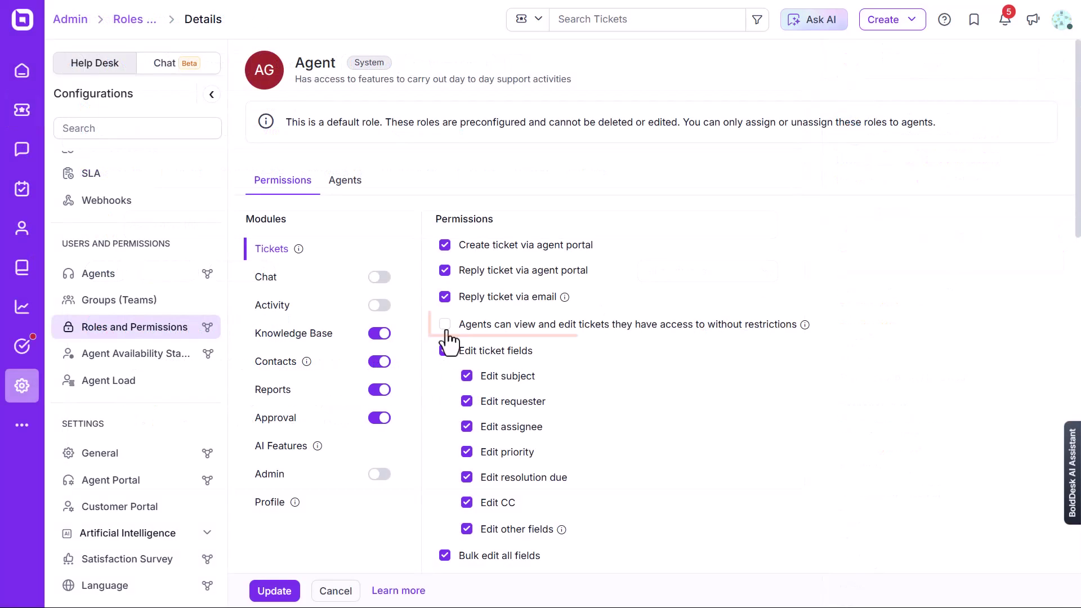
- Allow the Agent role to view and edit accessible tickets without restrictions, save, and open the status field of ticket 221
click(446, 331)
click(275, 590)
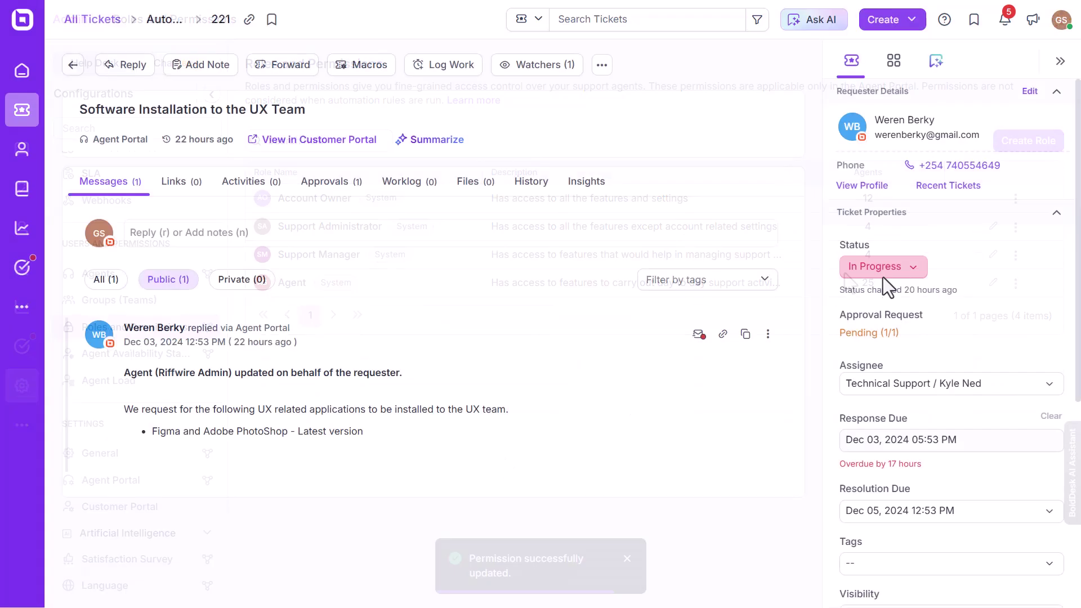
click(881, 270)
click(932, 354)
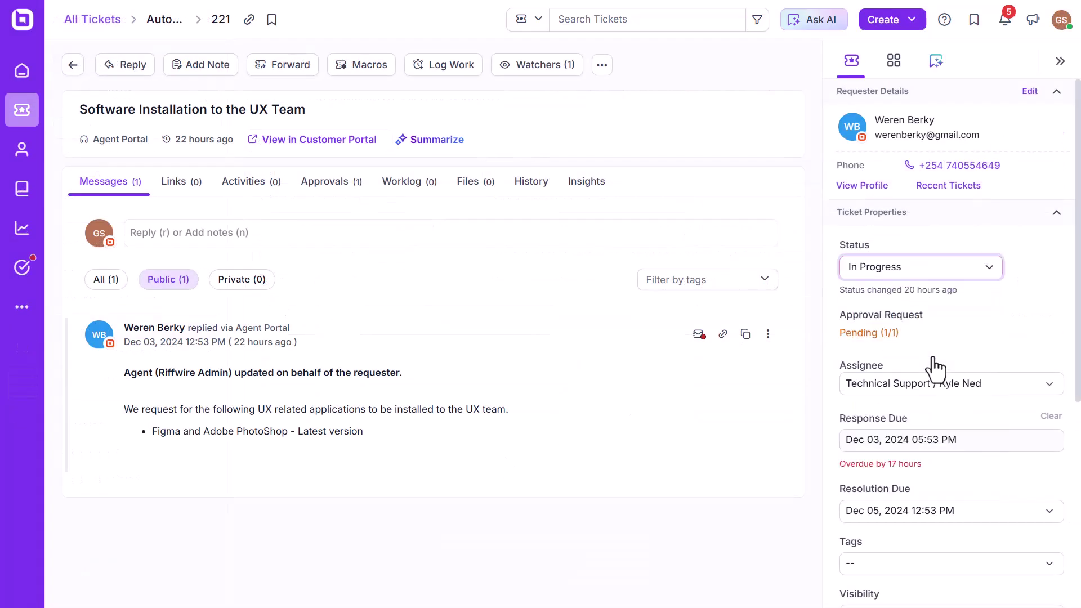
scroll(934, 356, down, 5)
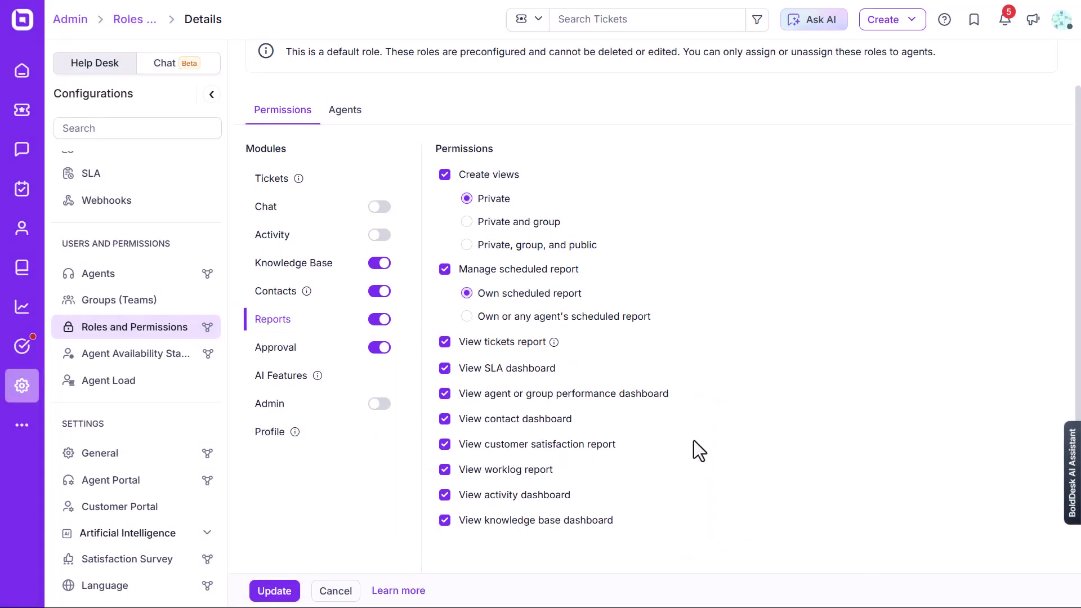
- Enable the Agent role's Reports module with the tickets report, SLA dashboard, worklog report and activity dashboard view permissions, and save
click(380, 390)
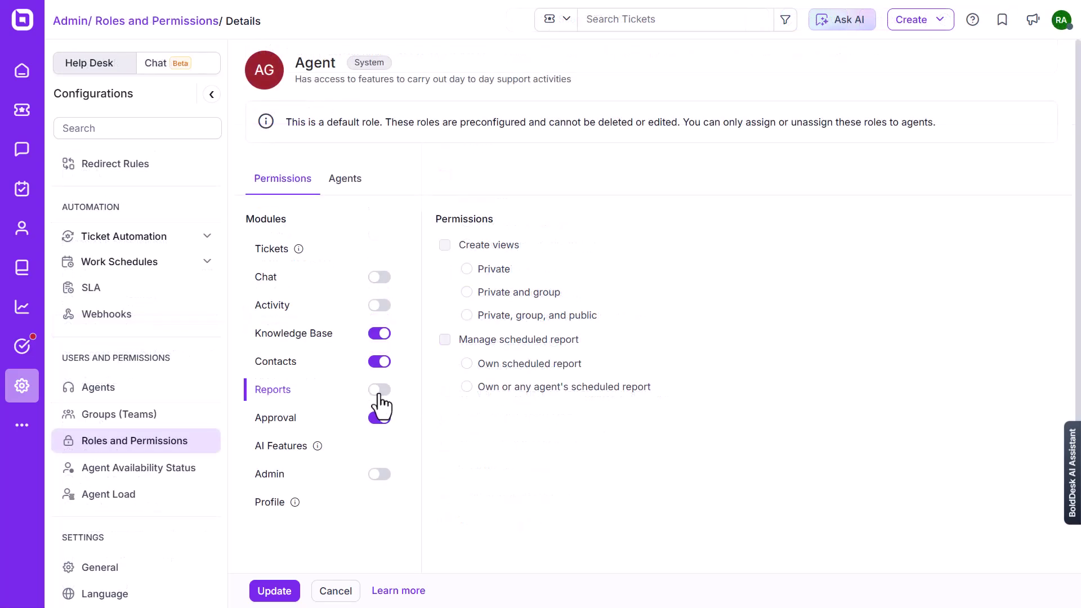
click(379, 389)
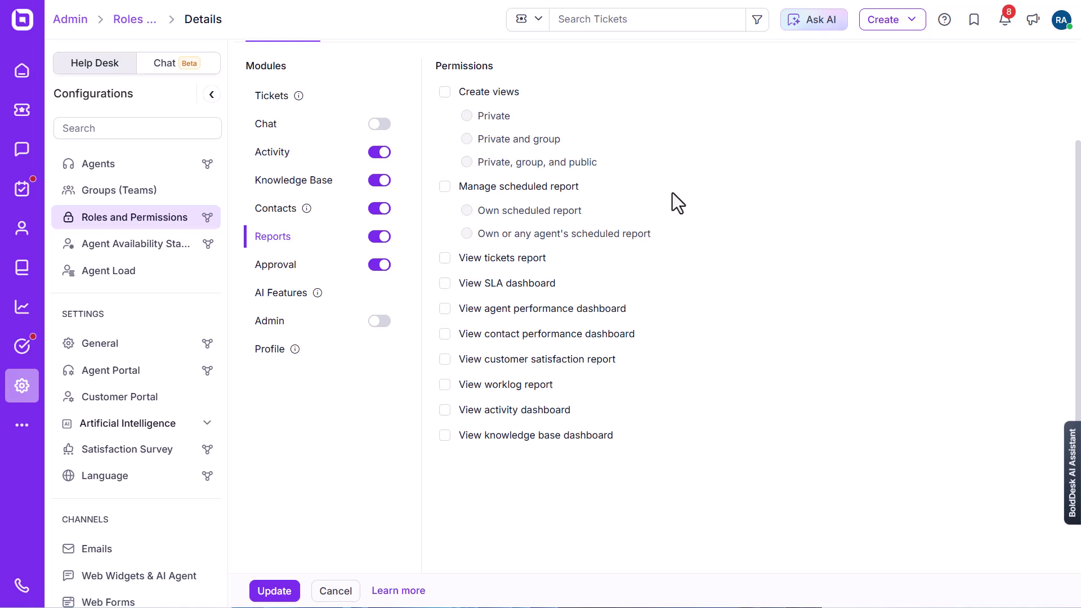
click(444, 257)
click(444, 284)
click(444, 384)
click(445, 410)
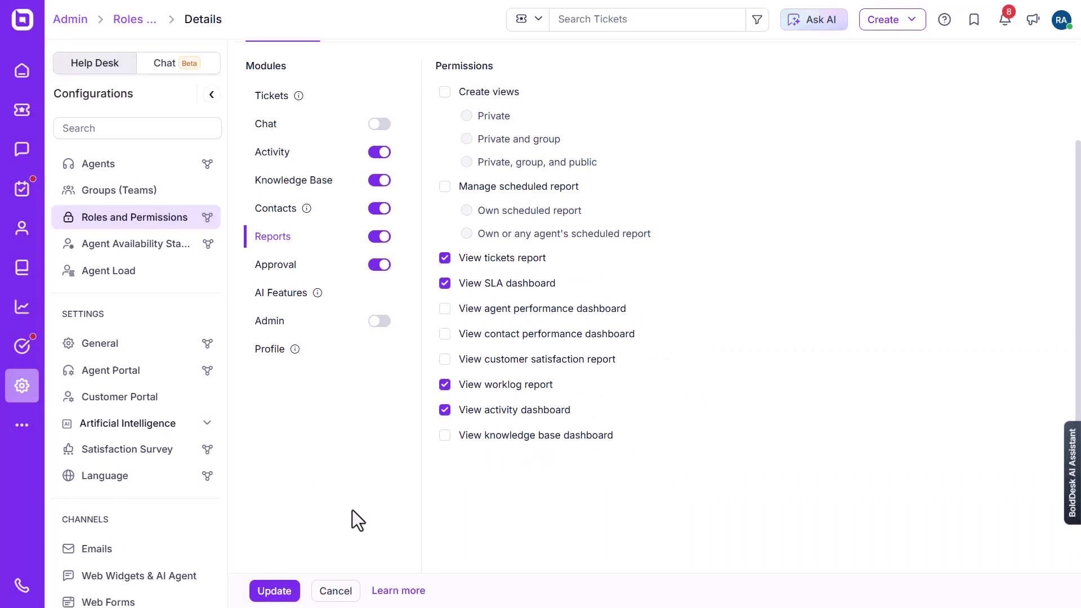
click(274, 590)
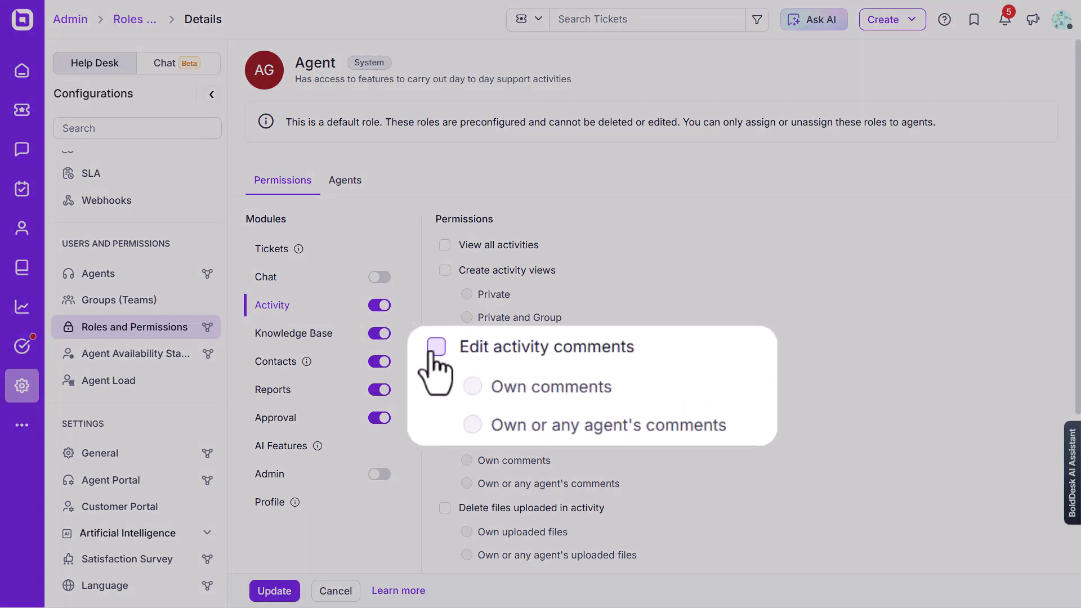
- Allow the Agent role to edit activity comments, with the scope set to own or any agent's comments
click(436, 347)
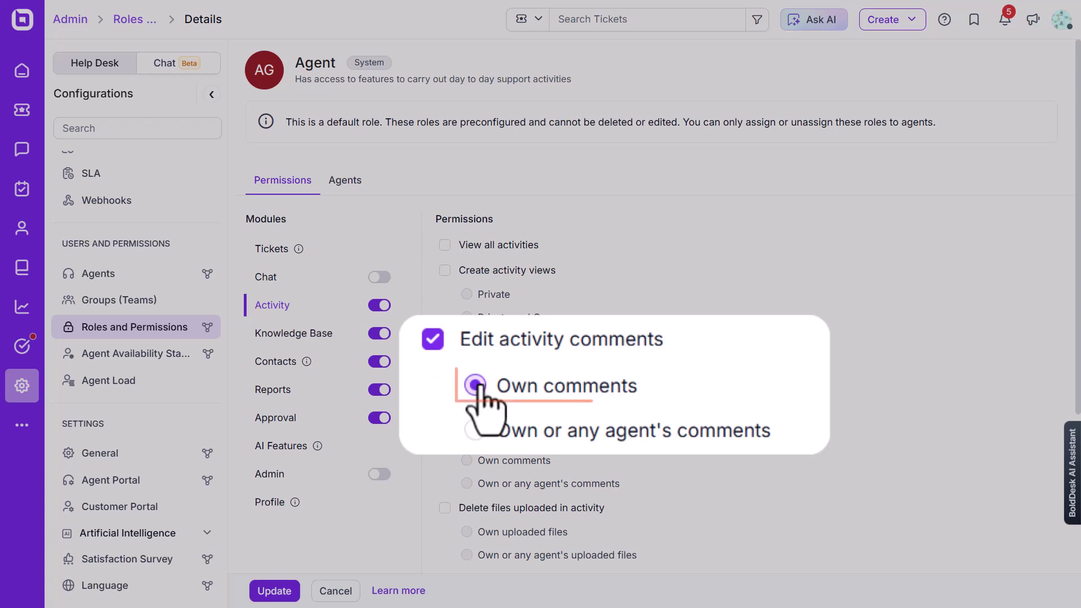
click(474, 430)
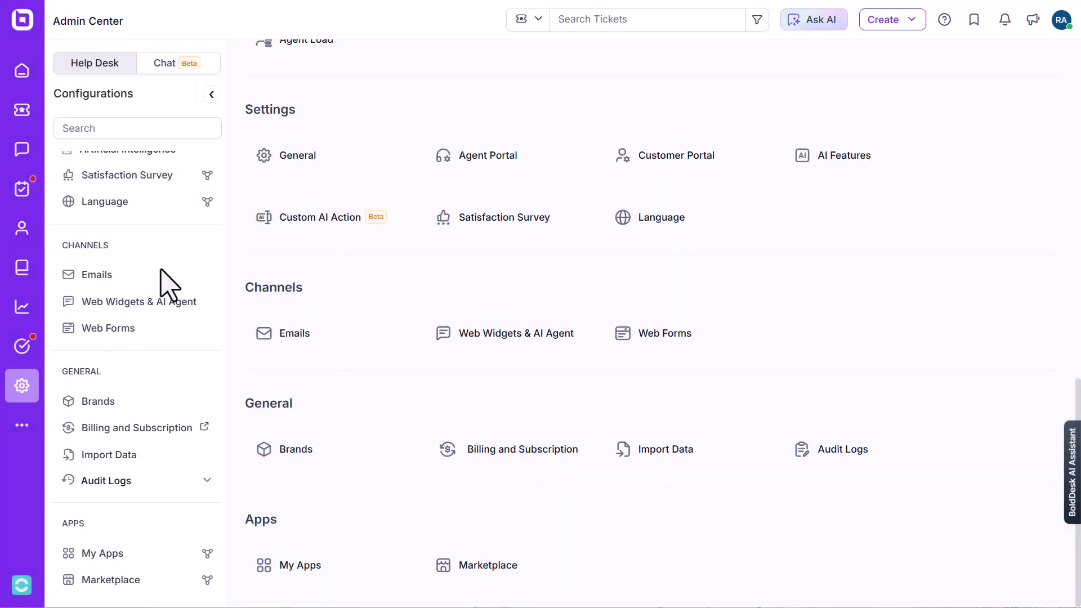
- Add three e-mail addresses to the Auto BCC Emails list in the Emails channel configurations
click(169, 281)
click(371, 132)
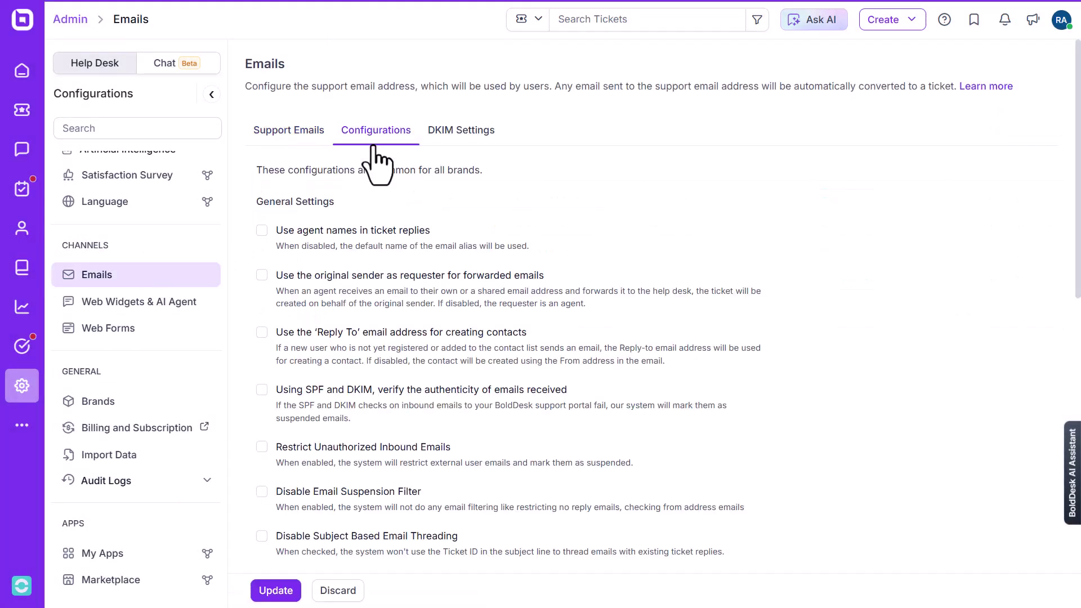
scroll(374, 157, down, 5)
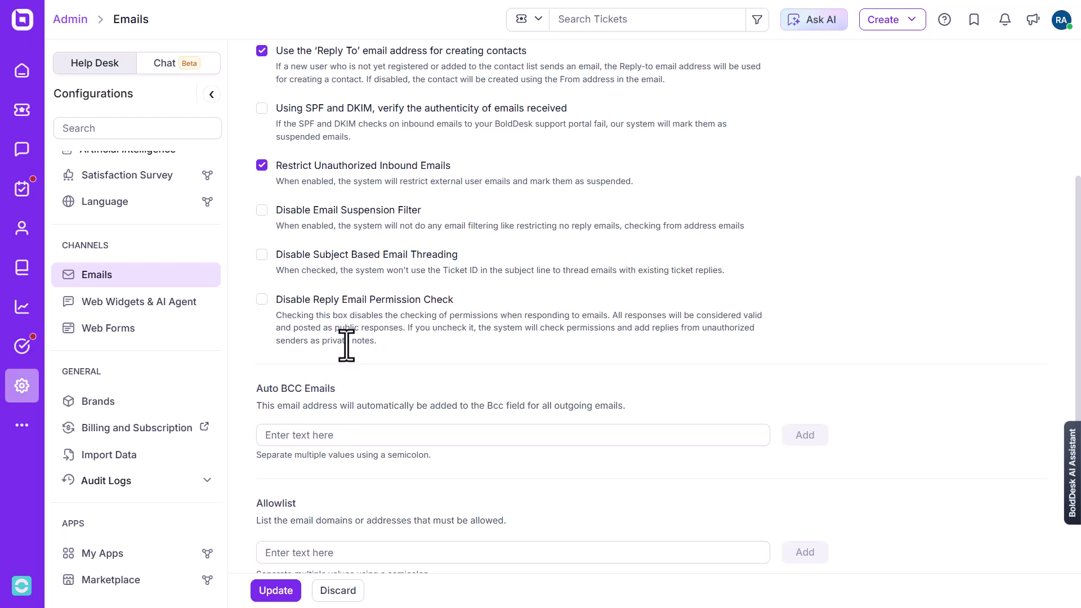
scroll(346, 355, up, 5)
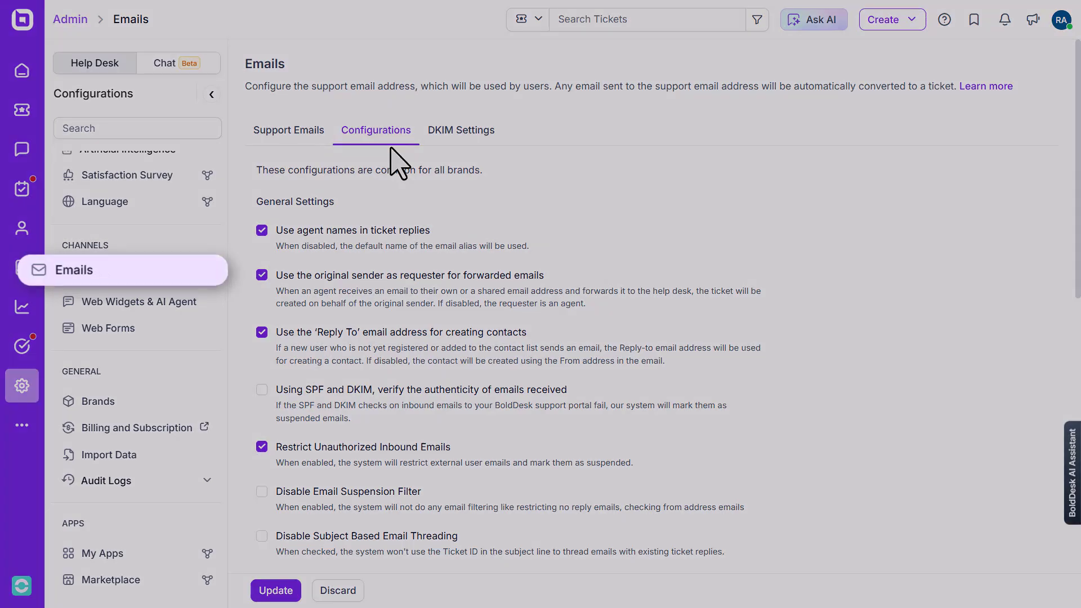
scroll(398, 163, down, 5)
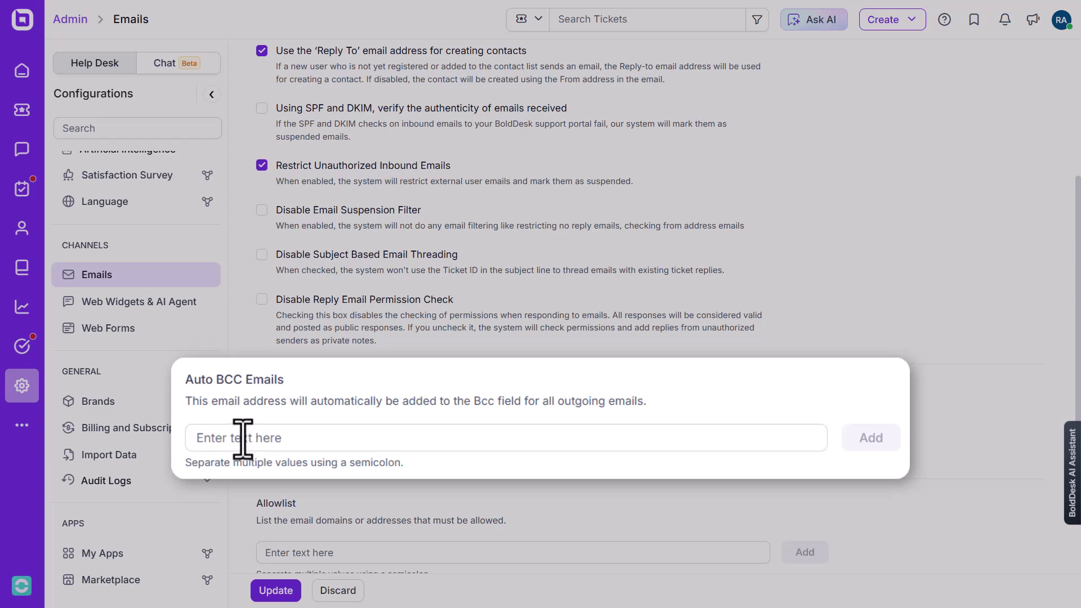
click(229, 437)
key(ctrl+v)
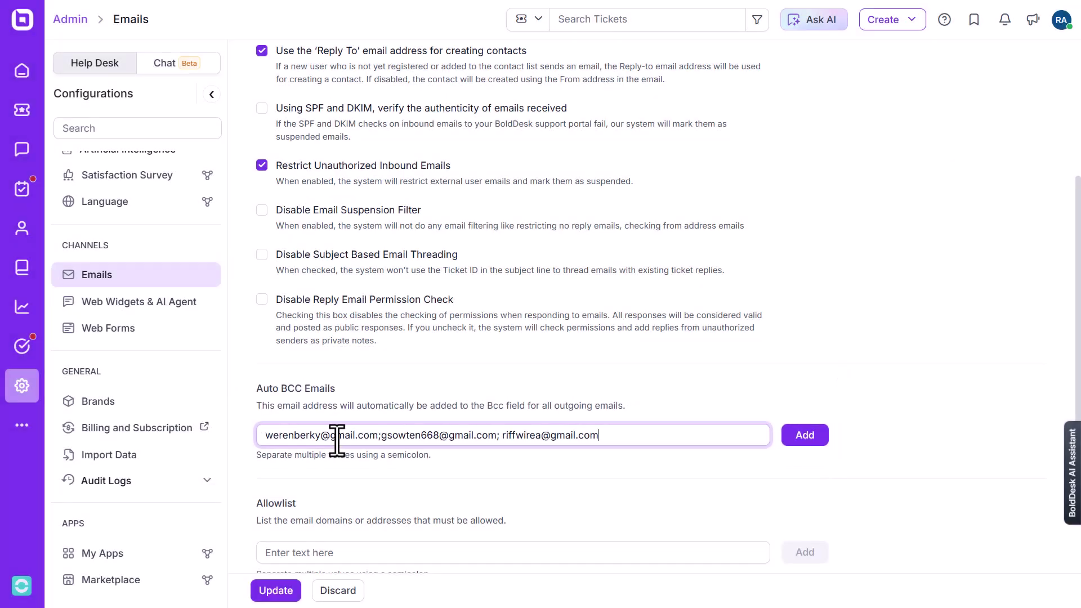
click(805, 435)
scroll(809, 449, down, 1)
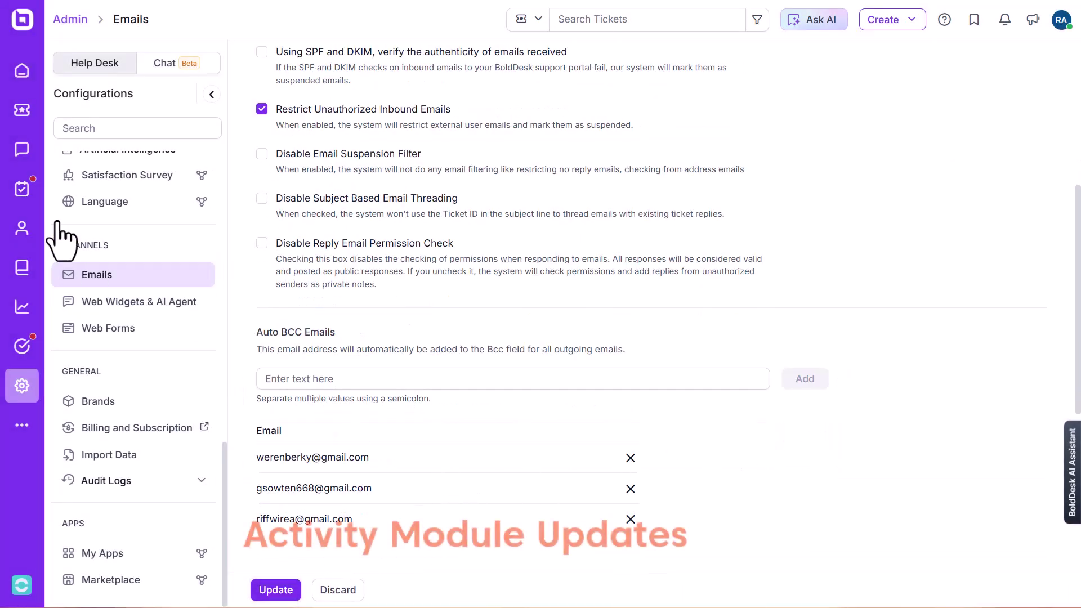
- Open the My Pending activities and sort them by priority in descending order
click(22, 189)
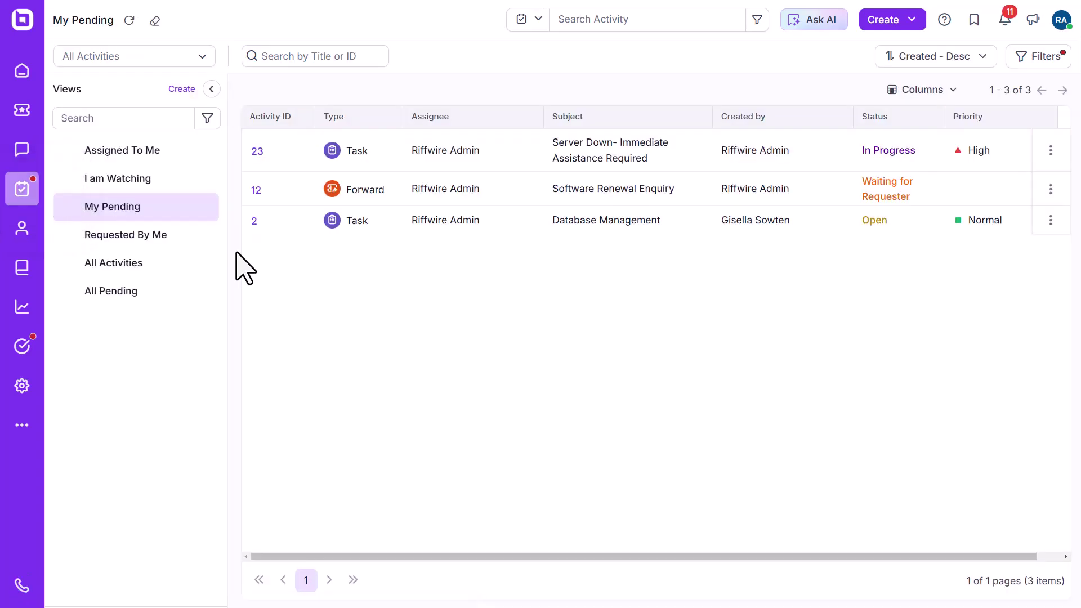
click(980, 59)
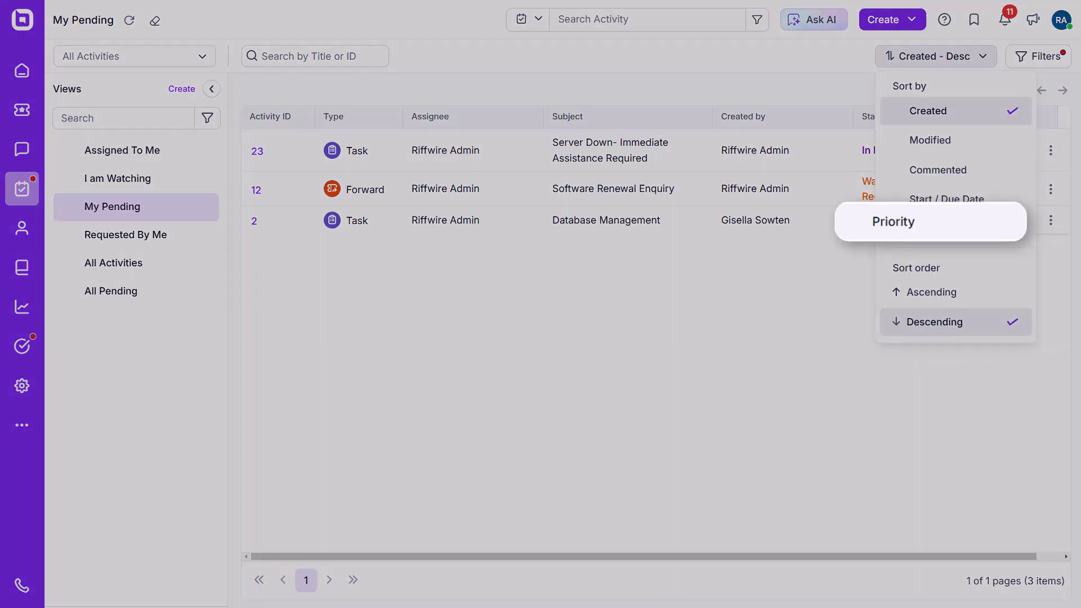
click(927, 229)
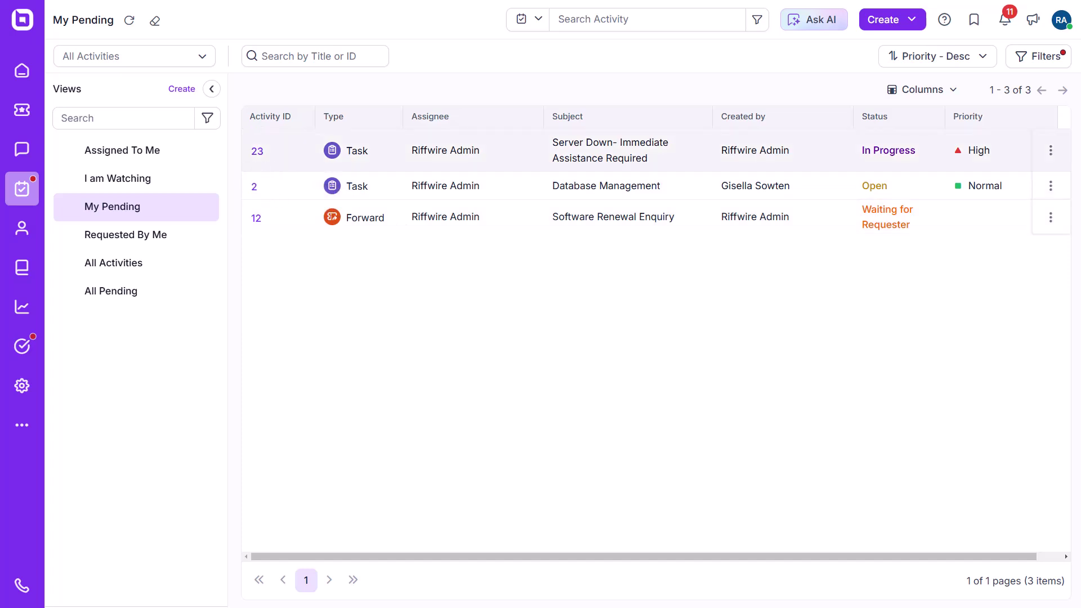
- In the server-down activity's comment, bold "Current Status:", delete the capital S in "Server", and update the comment
click(258, 152)
click(807, 384)
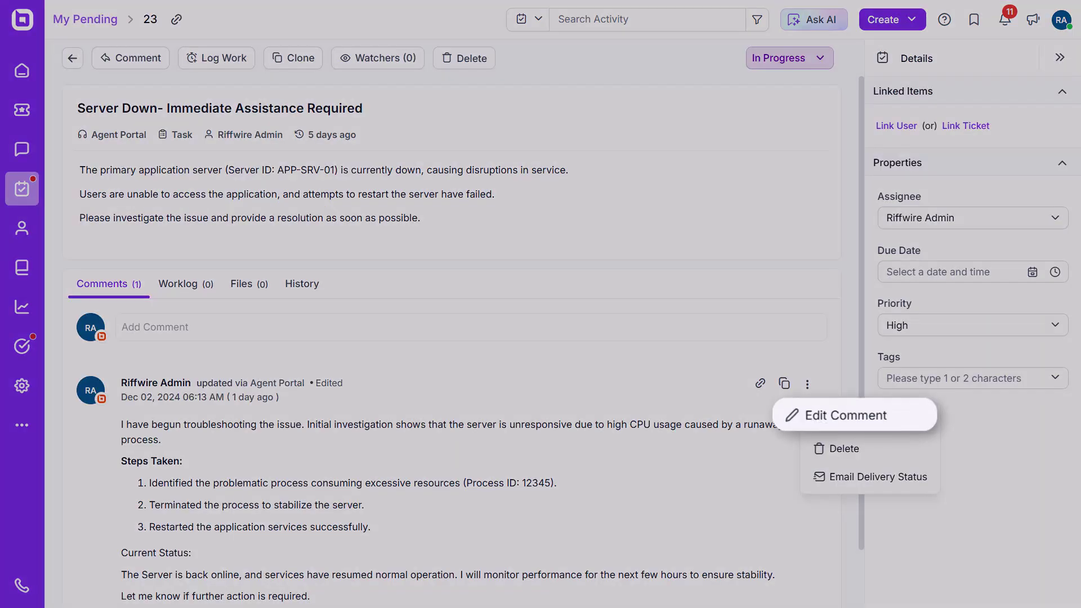
click(839, 419)
drag(310, 312, 384, 312)
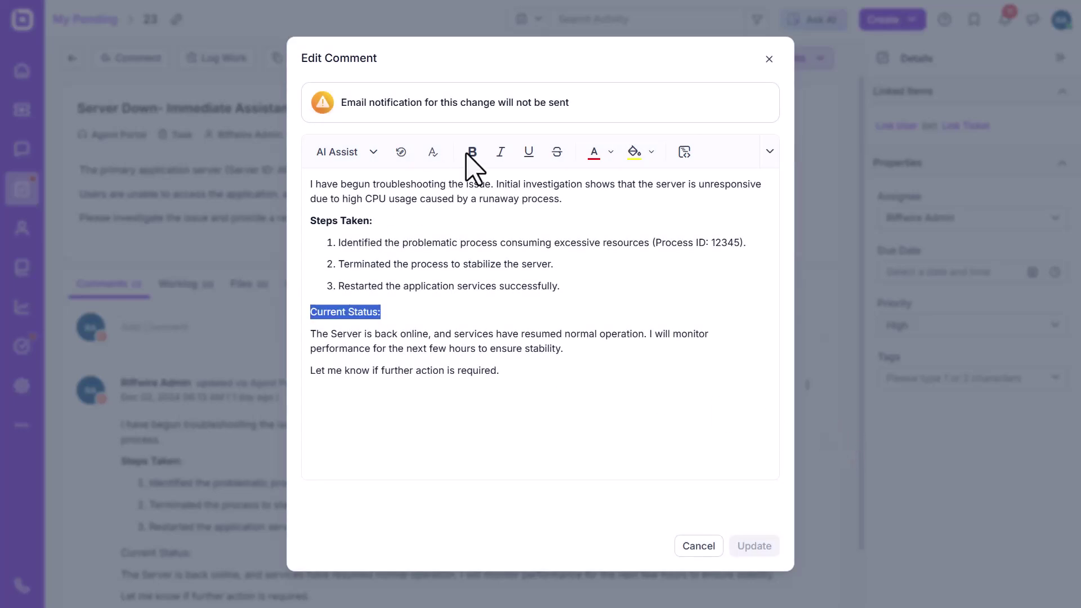
click(472, 152)
click(338, 342)
key(BackSpace)
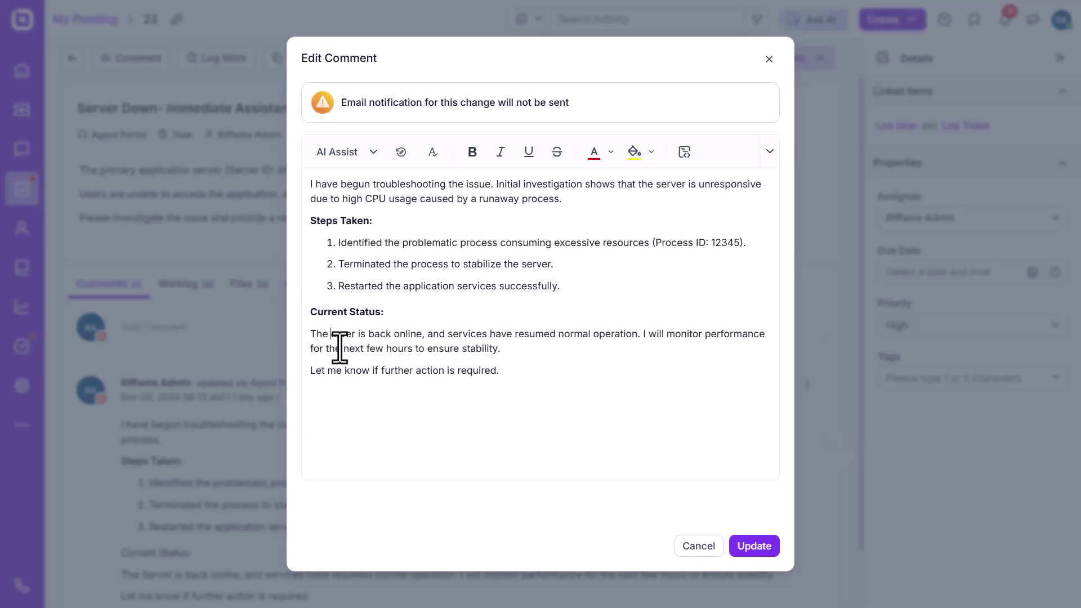
click(755, 545)
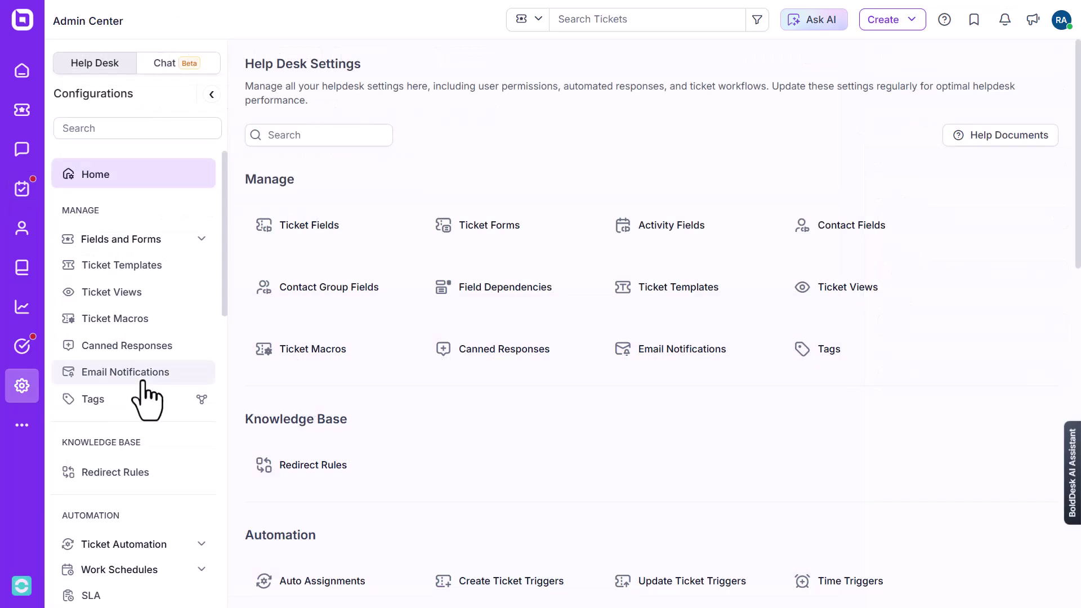
scroll(150, 393, down, 5)
click(134, 411)
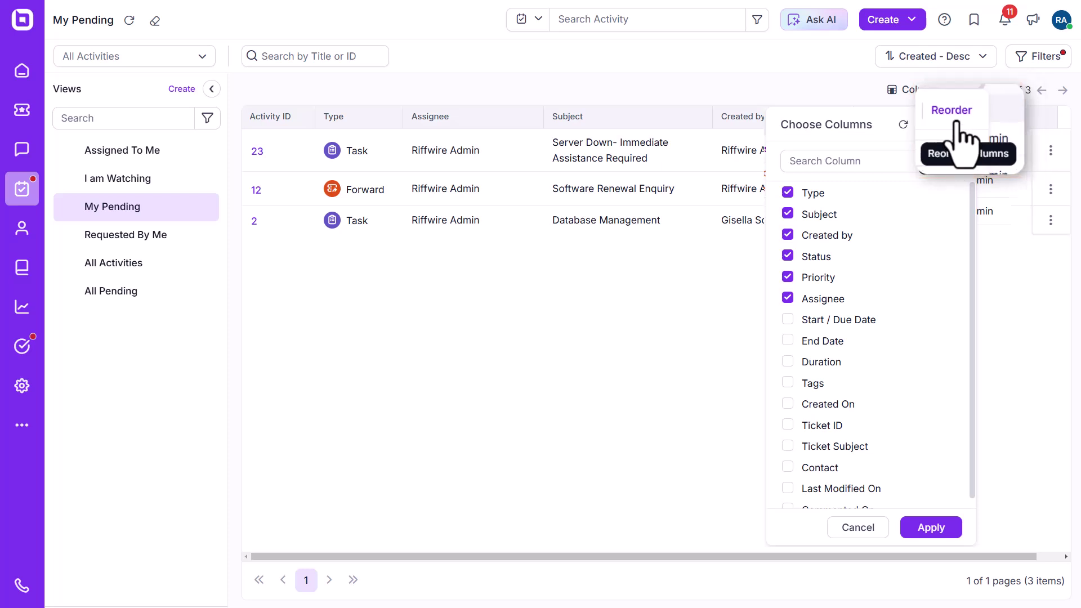
- Reorder the My Pending activity columns by moving one column up in the order, and apply it
click(949, 124)
drag(782, 254, 786, 181)
drag(885, 414, 885, 414)
click(931, 521)
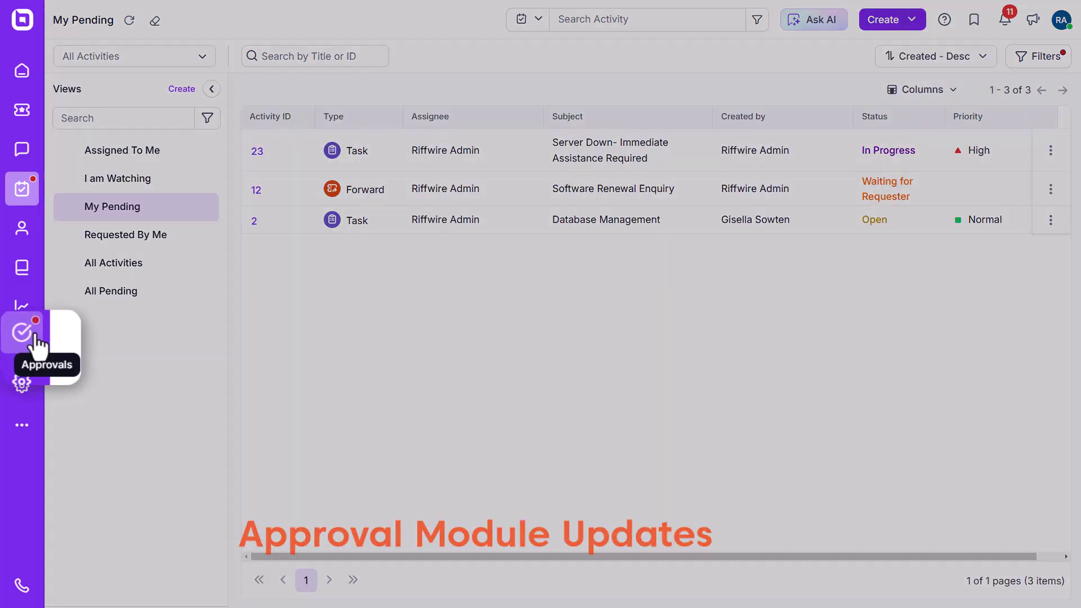
- Open the approvals filters, set the ticket category to IT & Networking, and open the ticket brand choices
click(25, 340)
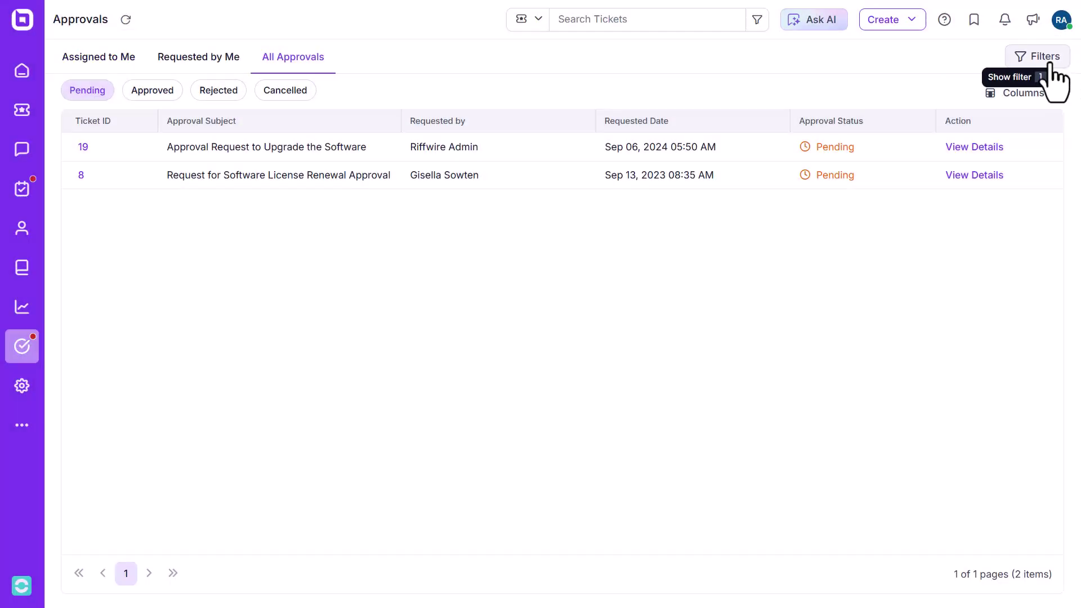
click(1046, 63)
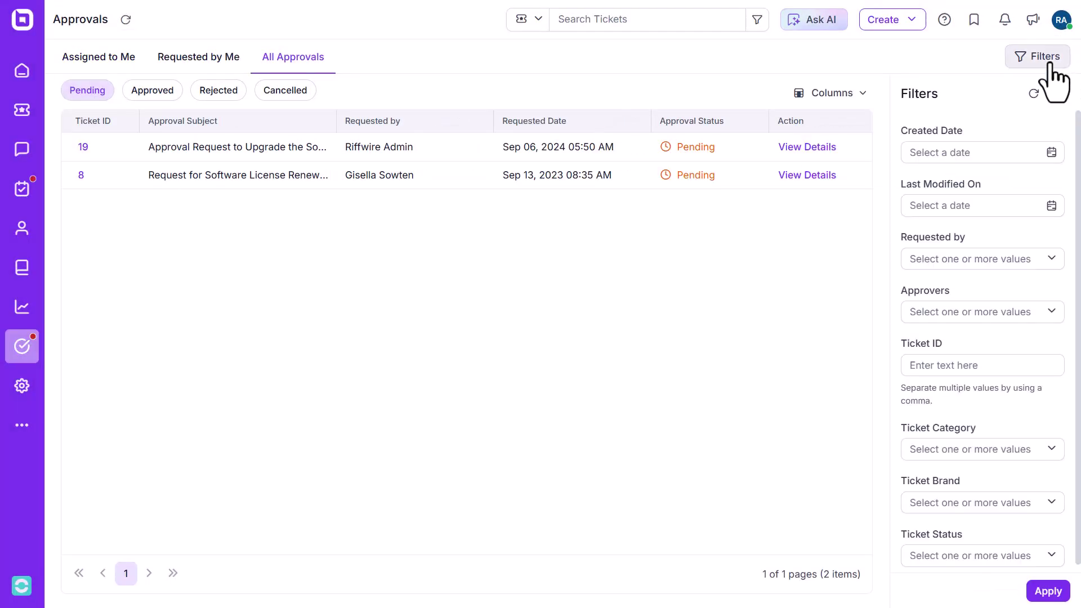
click(951, 449)
click(967, 357)
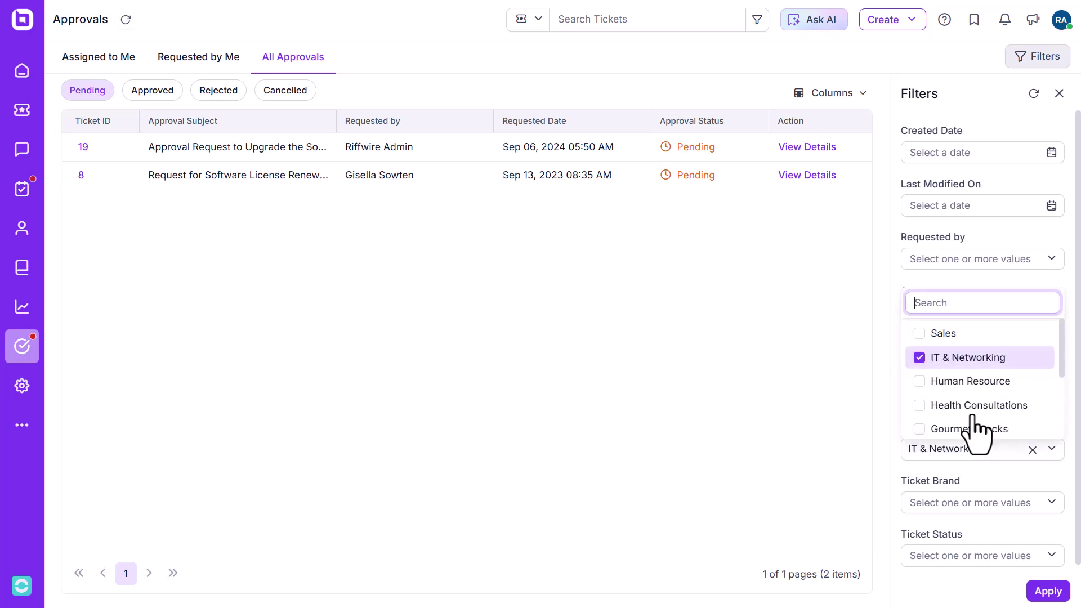
click(981, 447)
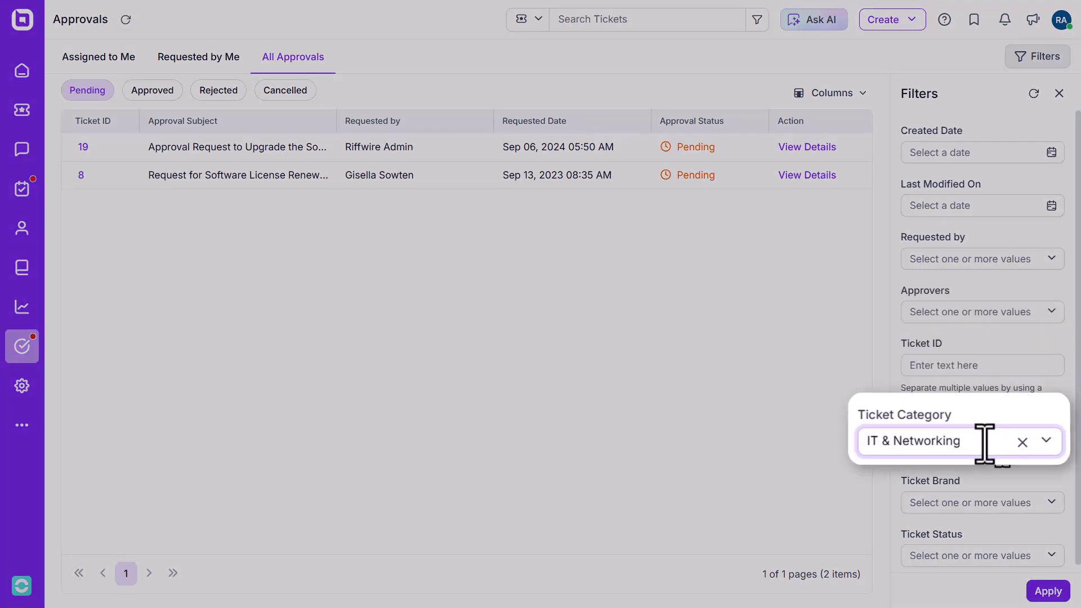
click(969, 501)
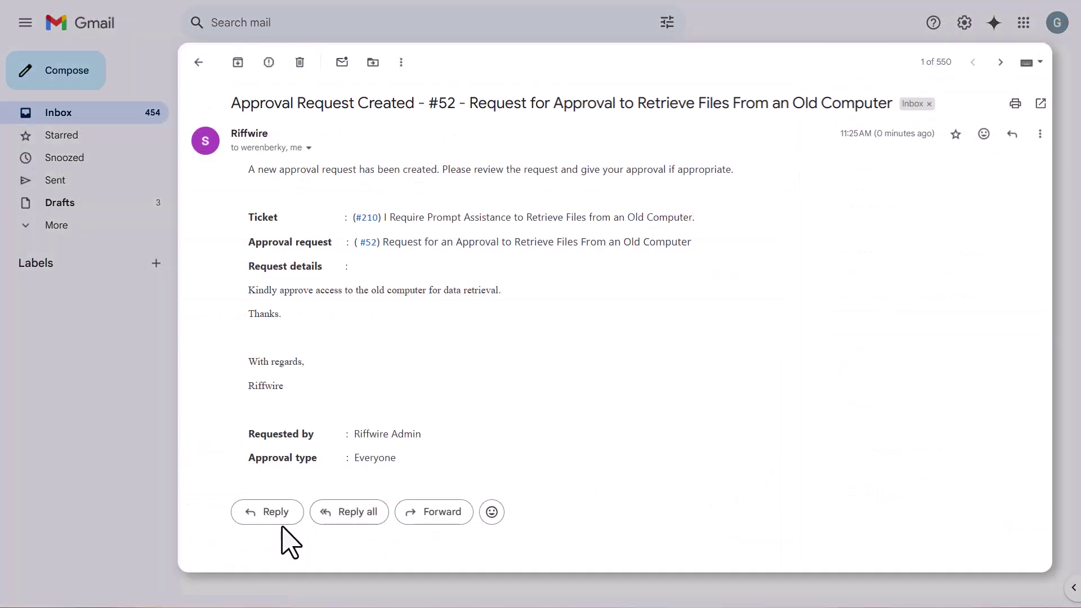
- In Gmail, reply to approval request #52 with "#status approved"
click(272, 514)
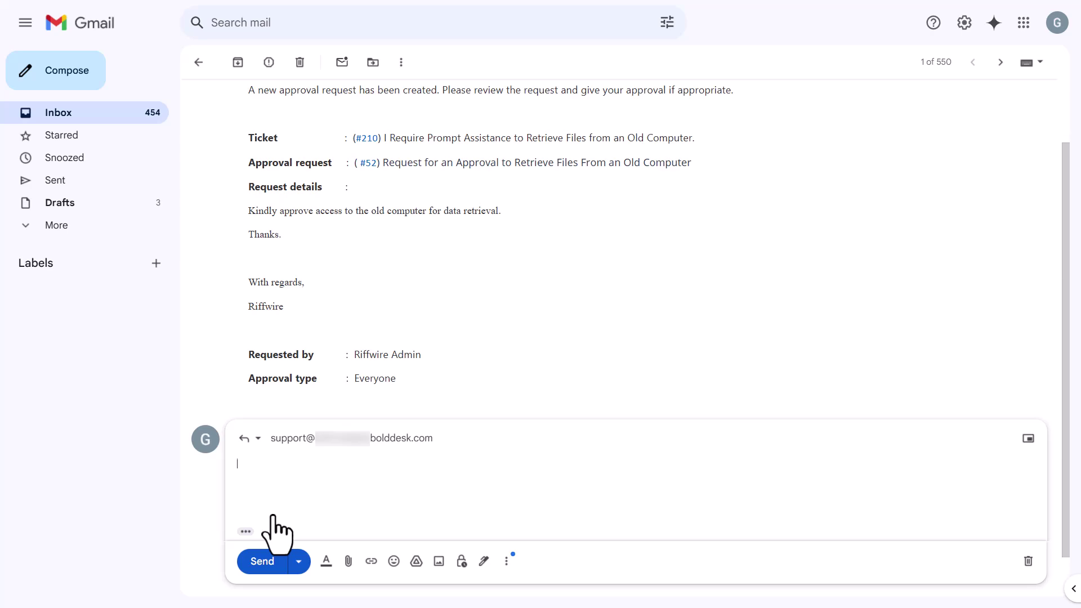
text(#status approved)
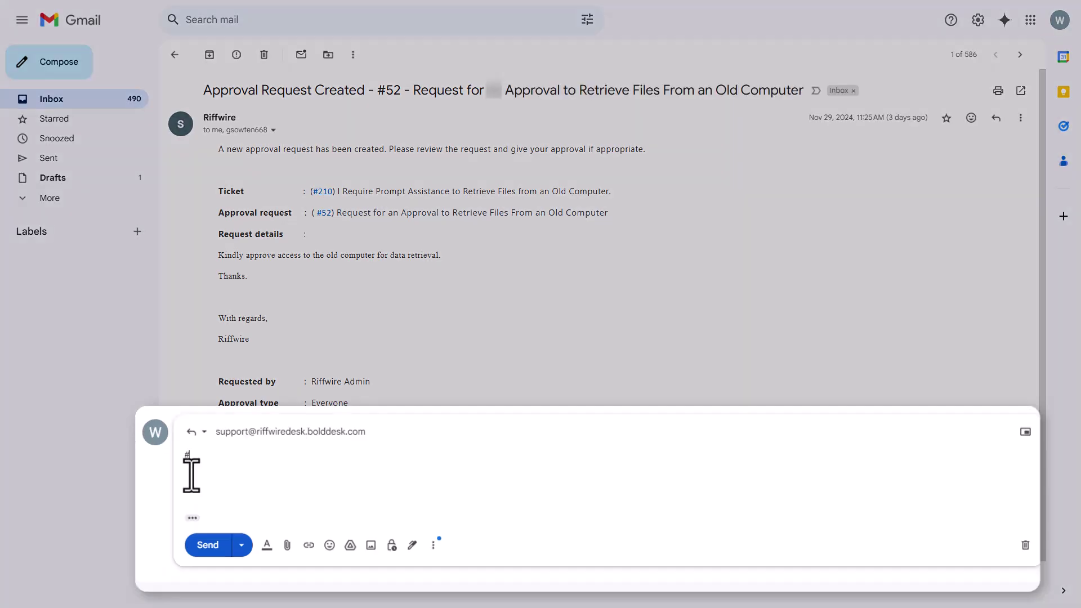
- Send "#status rejected" from the other approver's mailbox for request #52, and start a reply to software installation request #56
text(#status rejected)
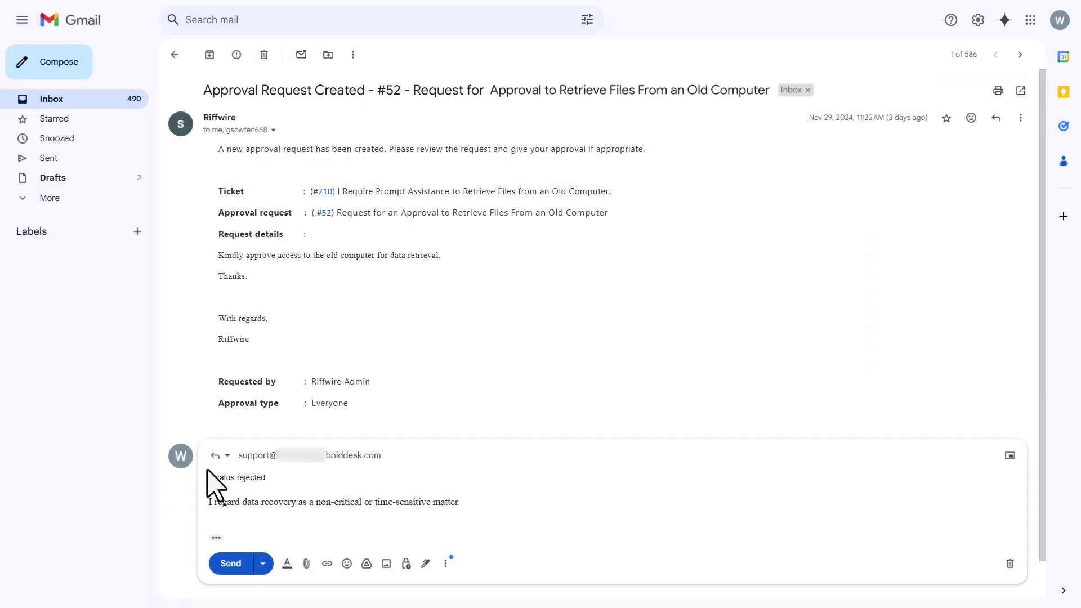
click(230, 563)
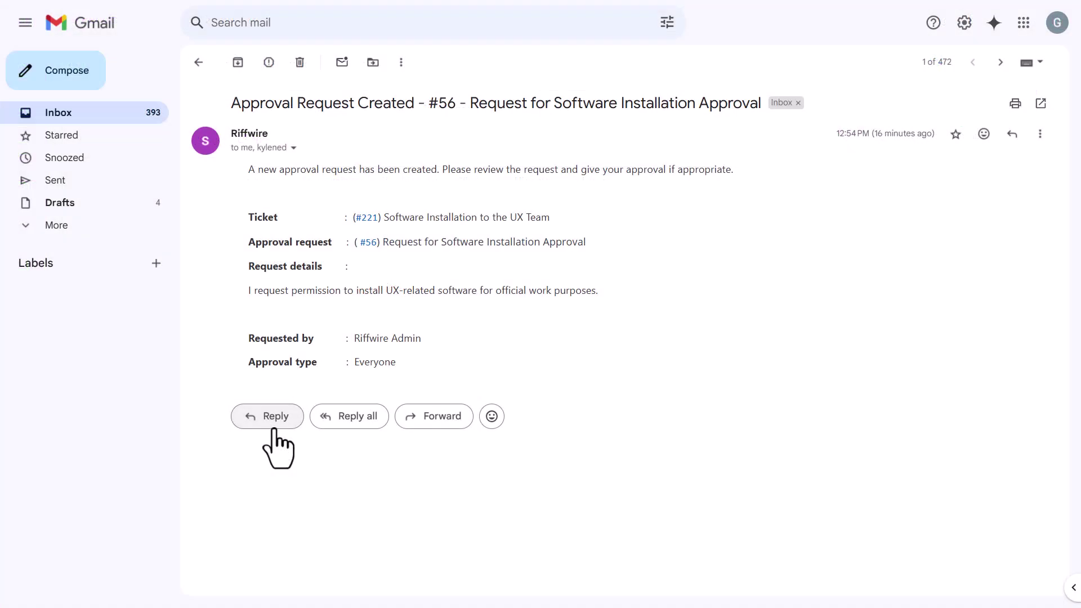
click(275, 428)
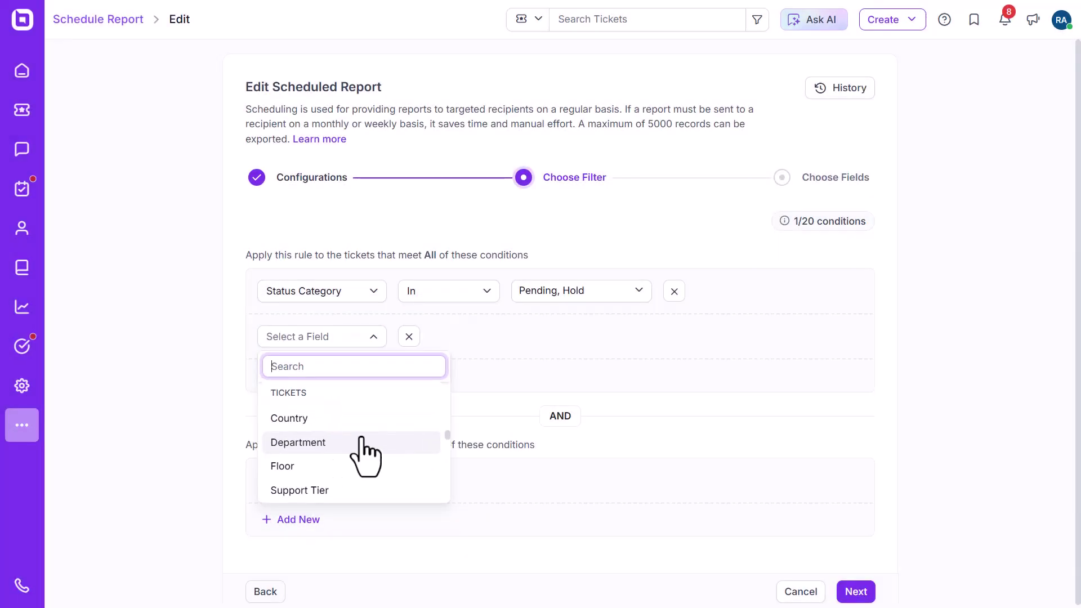
- Add an all-conditions filter to the scheduled report where Department is Sales and Marketing
click(357, 442)
click(550, 343)
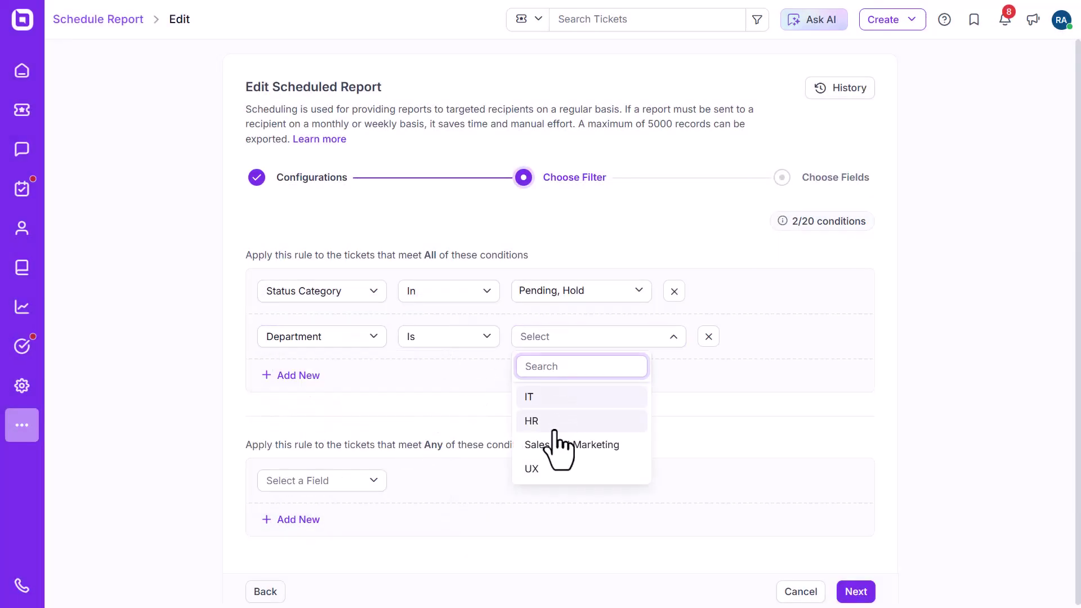
click(562, 445)
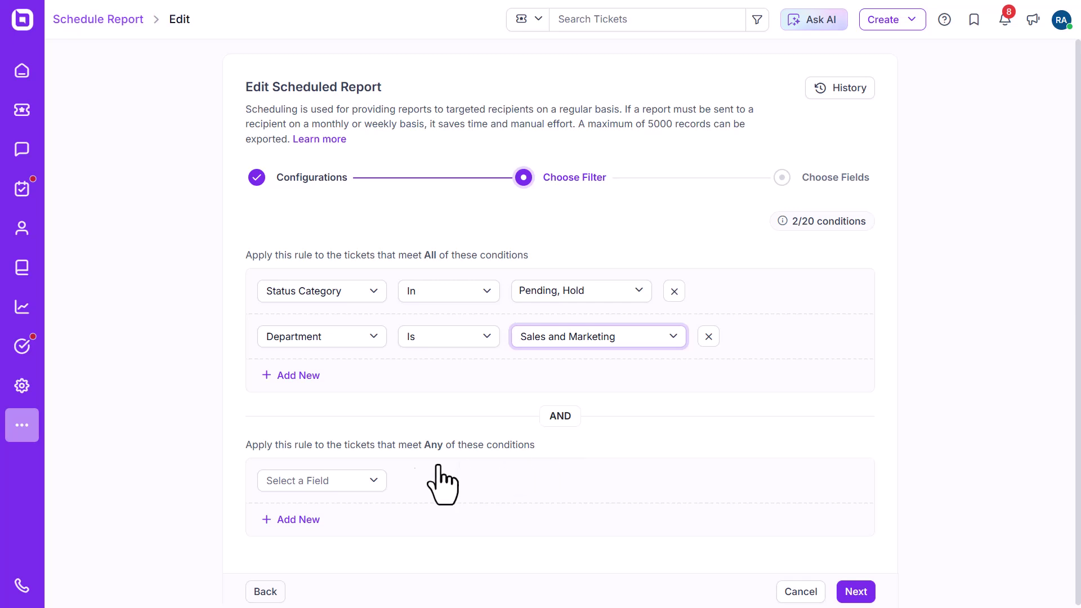
- Add an any-condition filter to the scheduled report with Watchers in Group, and pick a group
click(316, 481)
text(wa)
click(336, 557)
click(448, 482)
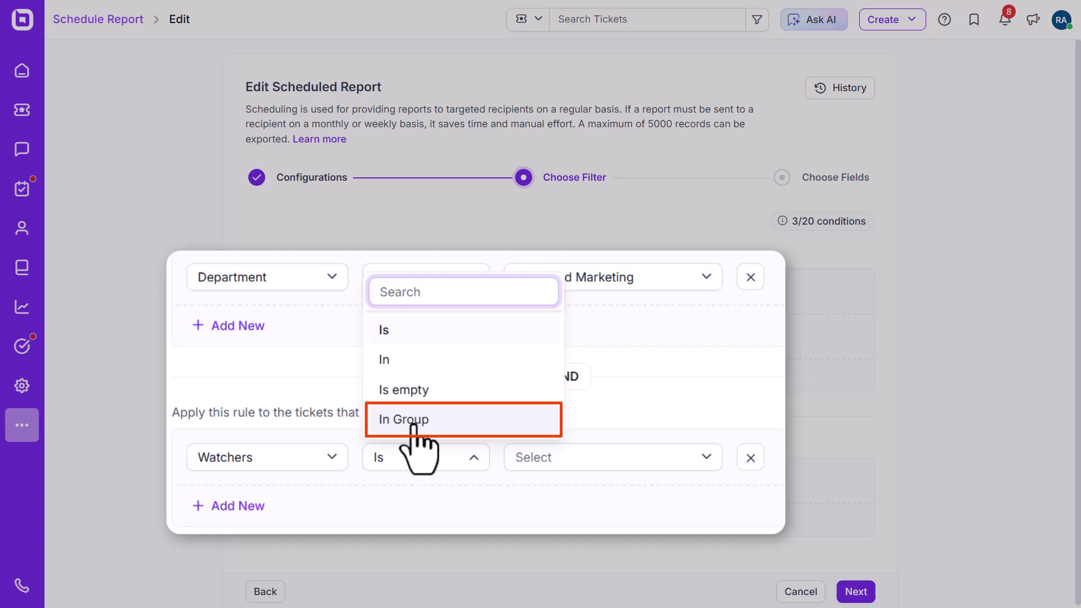
click(438, 452)
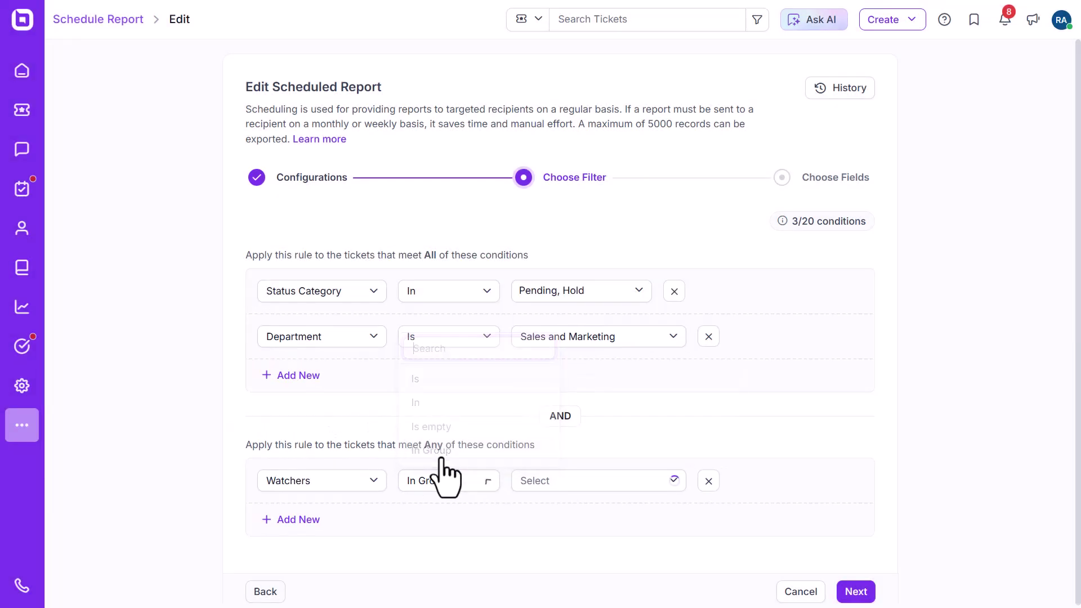
click(577, 484)
click(566, 435)
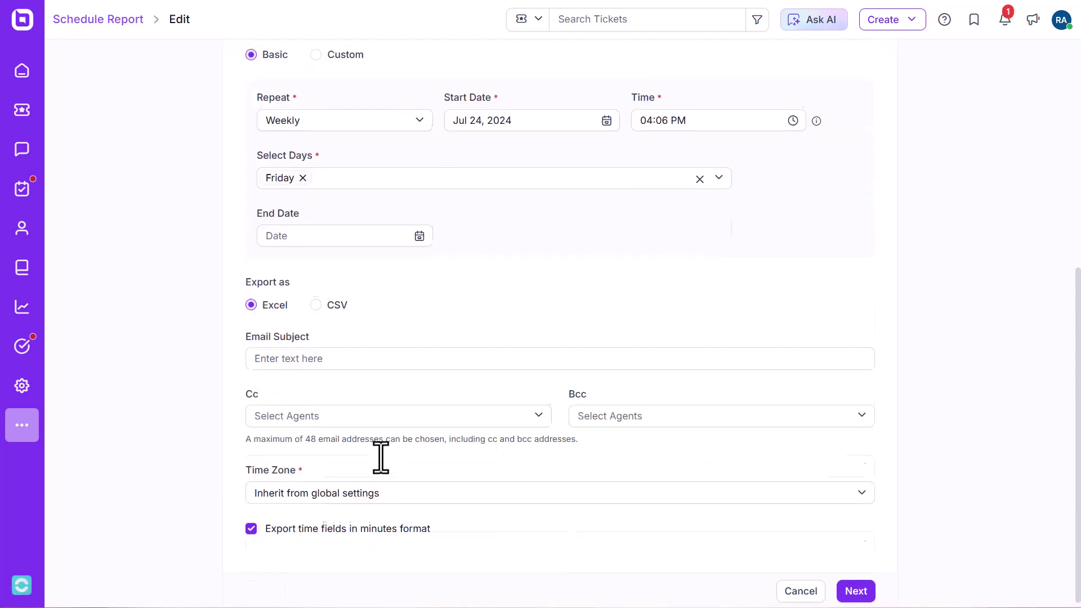
- Select agents as Cc and Bcc recipients of the scheduled report email
scroll(383, 462, down, 1)
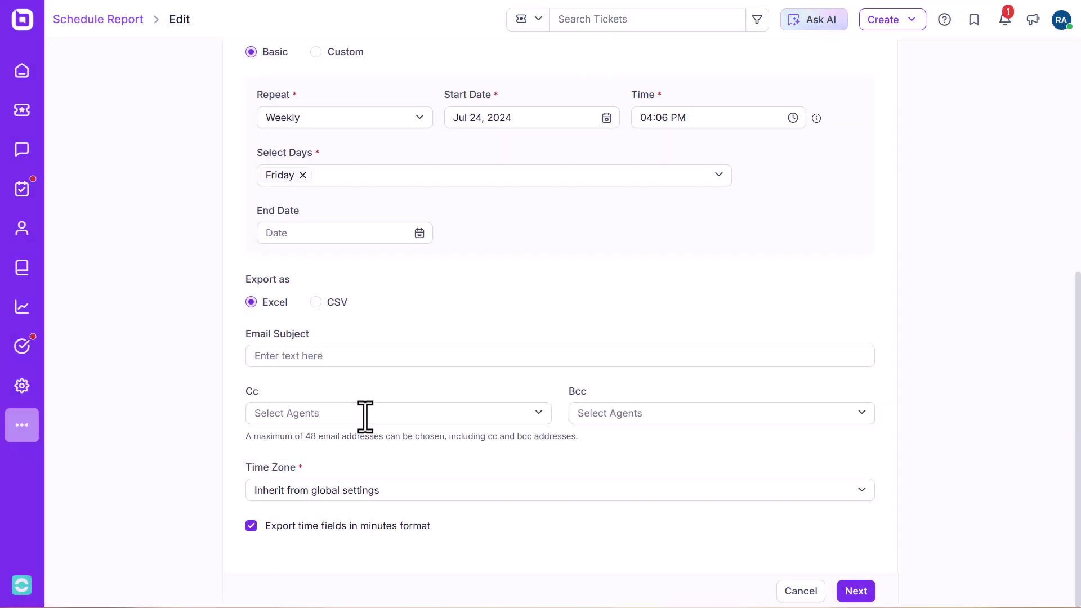
click(321, 408)
click(242, 363)
click(235, 338)
click(610, 397)
click(600, 174)
click(601, 221)
click(761, 419)
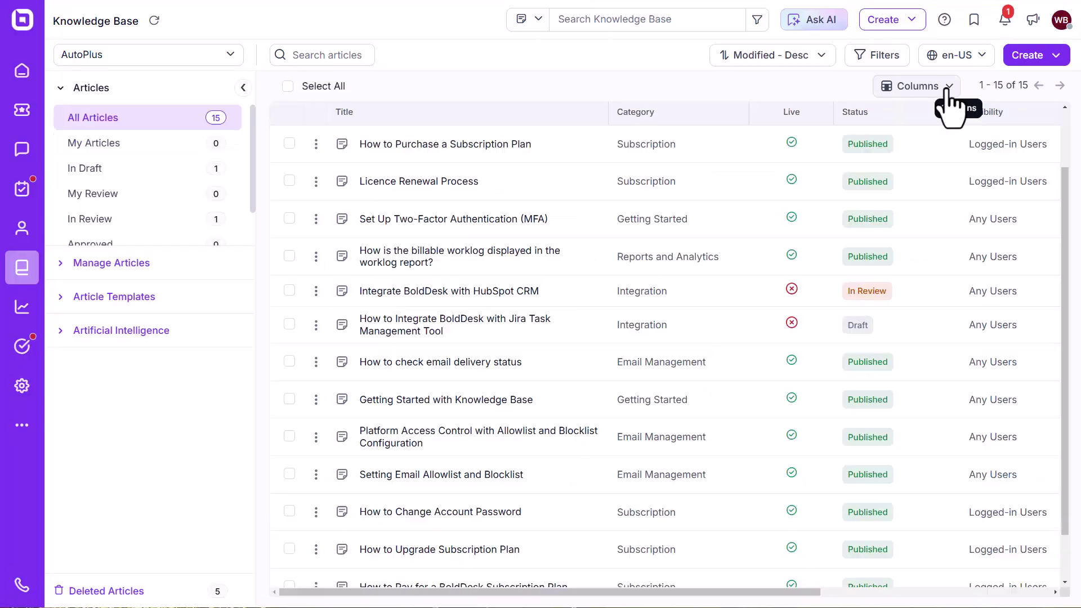
- Add the Likes and Dislikes columns to the knowledge base article list
click(946, 90)
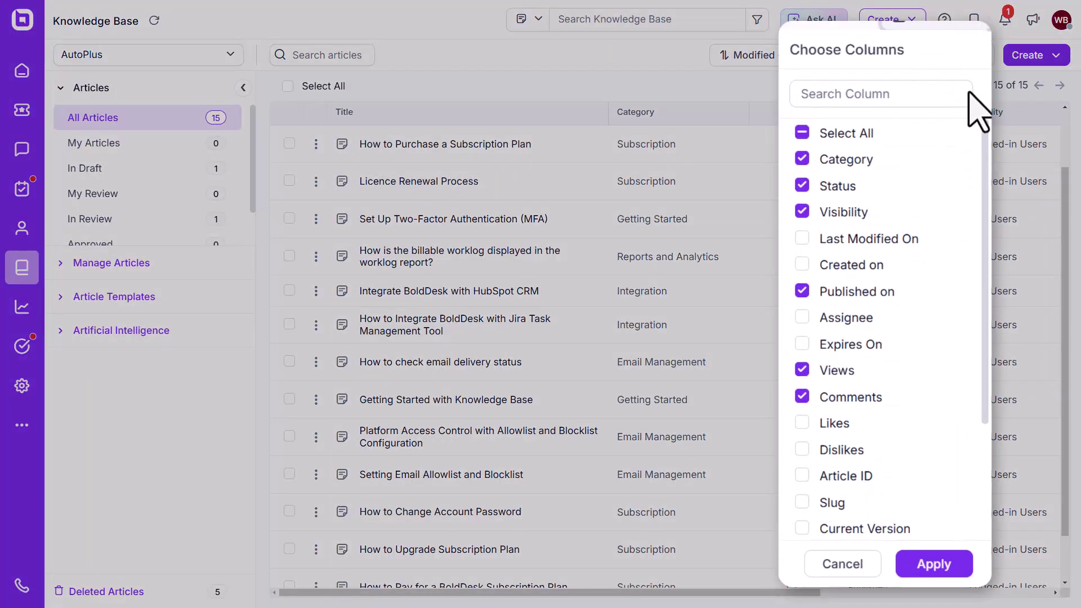
click(802, 422)
click(802, 450)
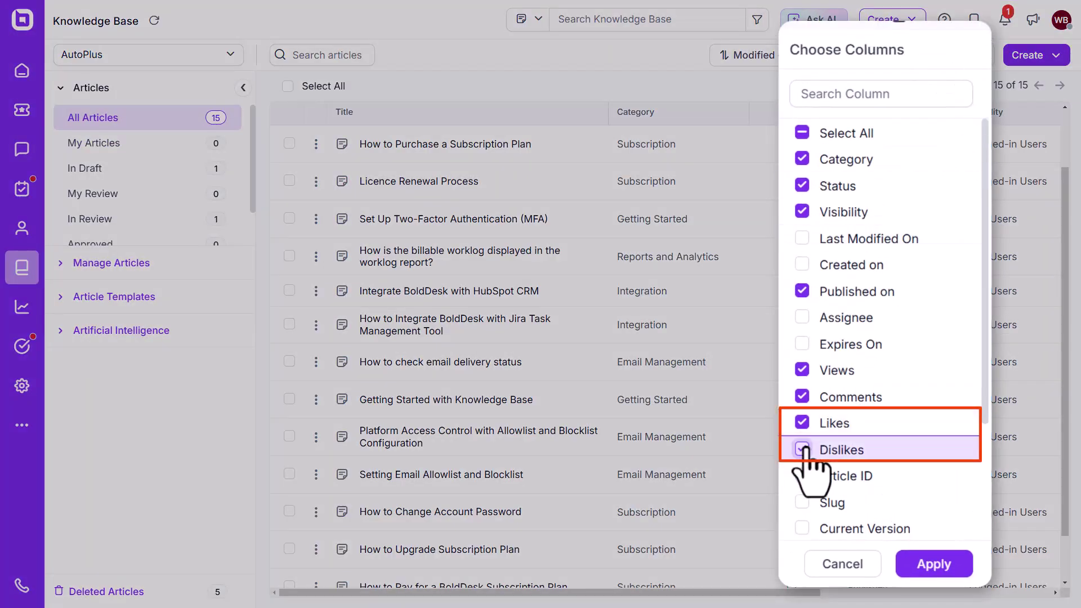
click(932, 563)
drag(768, 592, 1053, 593)
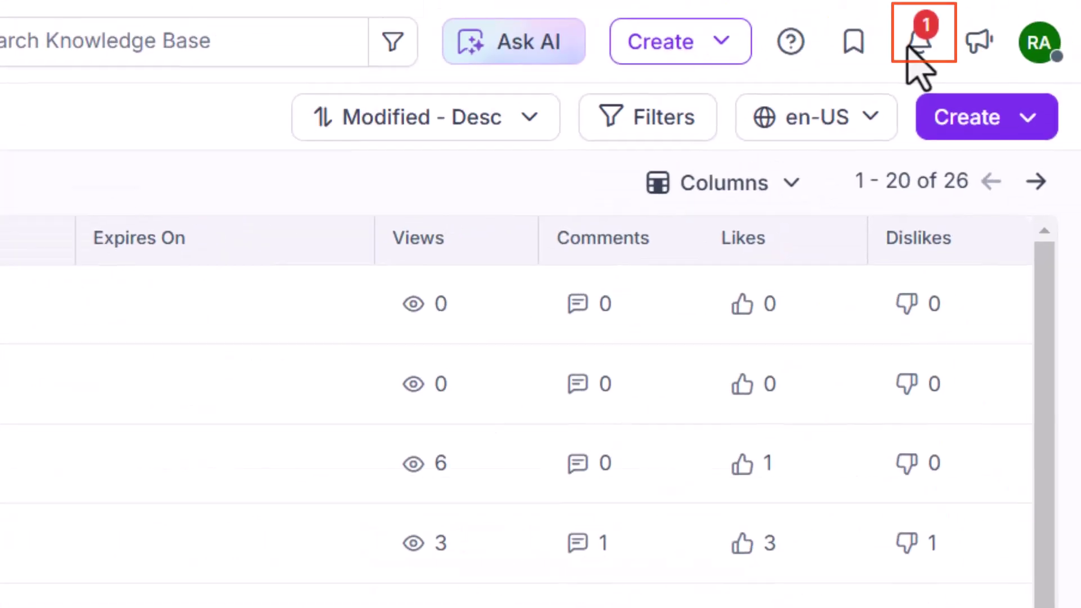
- View the Focused notifications, close them, and open the Notifications preferences in the profile settings
click(919, 40)
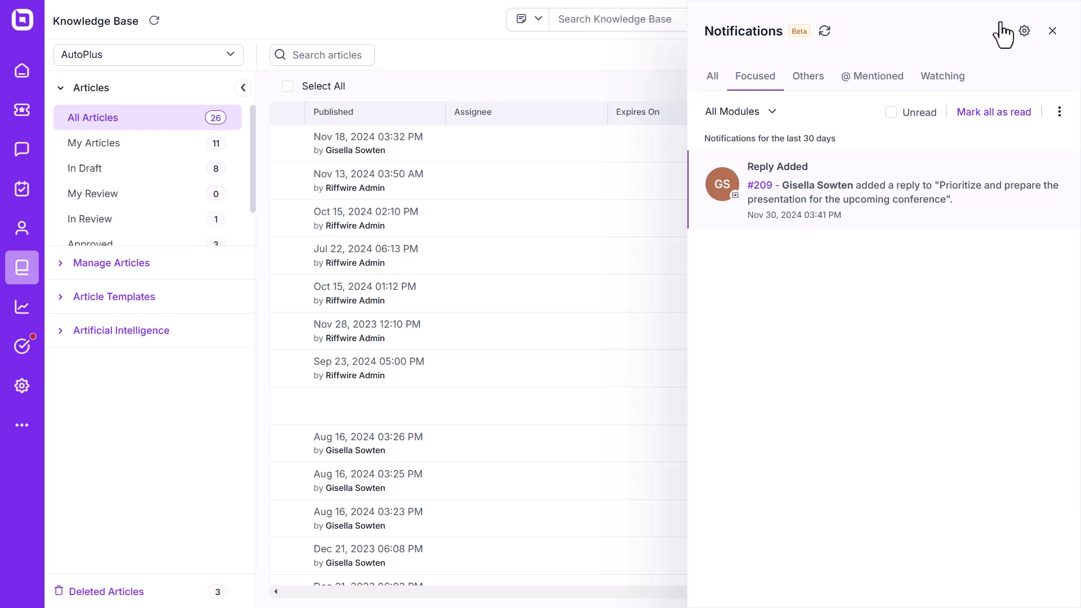
click(1052, 31)
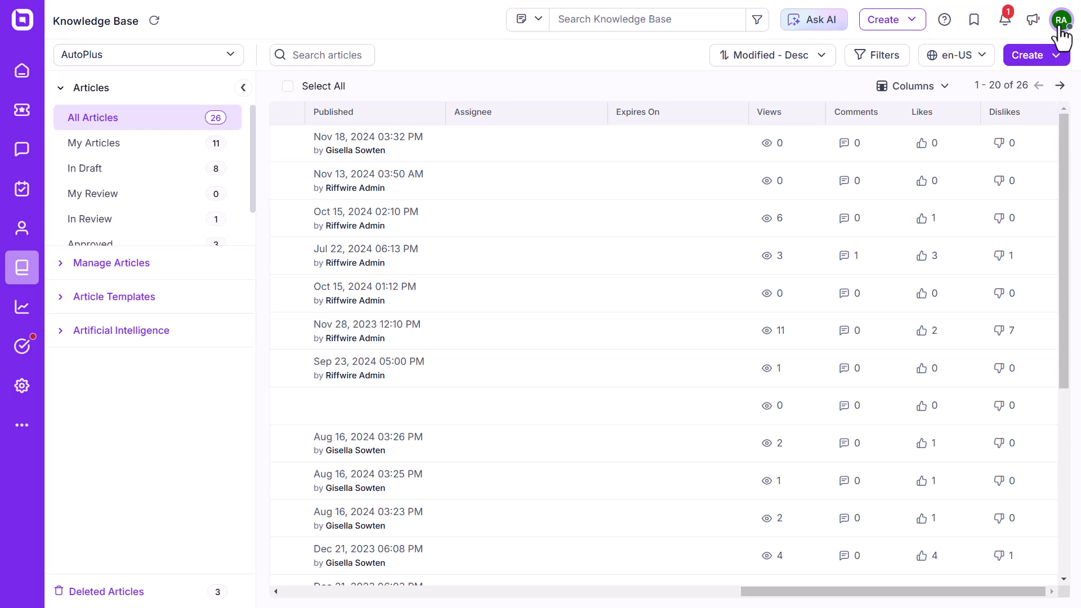
click(1060, 22)
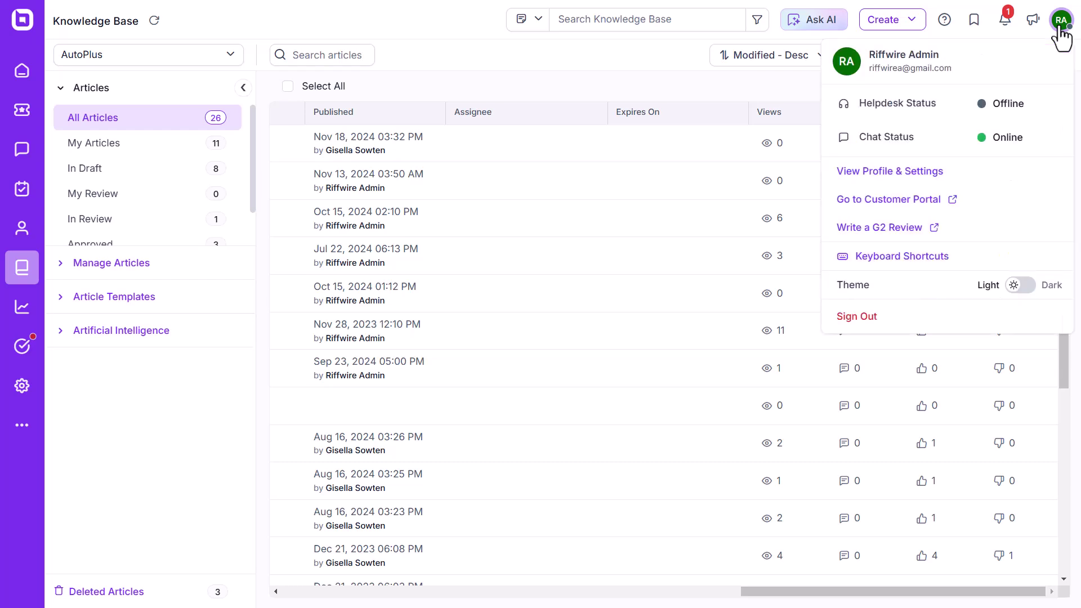
click(881, 172)
click(592, 182)
- Look through the Chat, Knowledge Base and Activities notification preferences, and return to the Tickets preferences
scroll(458, 282, down, 3)
click(169, 363)
click(222, 362)
scroll(297, 390, down, 3)
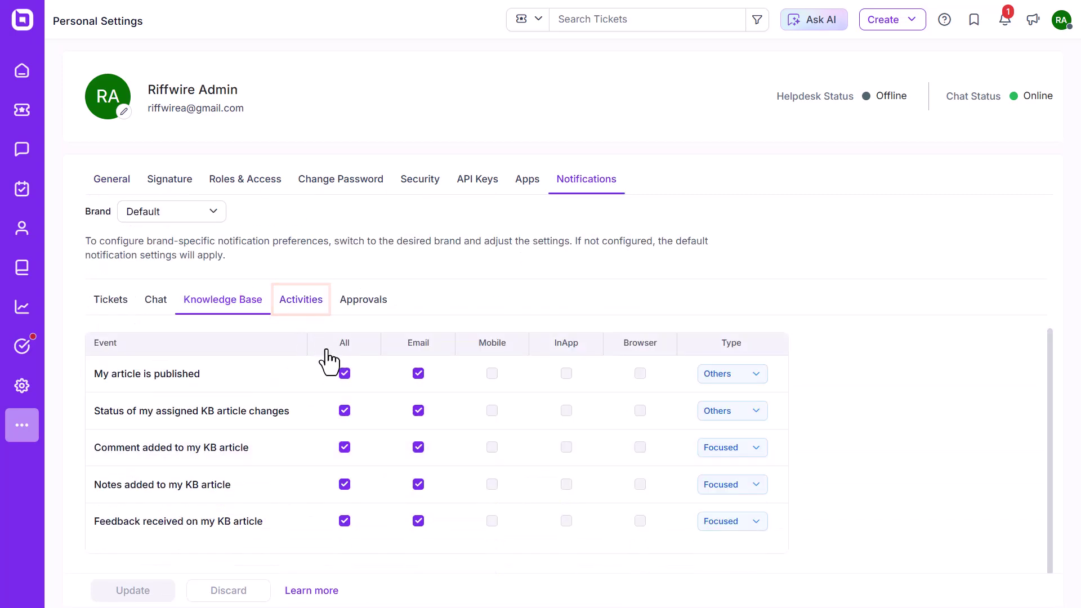
click(301, 299)
scroll(366, 444, down, 2)
click(110, 329)
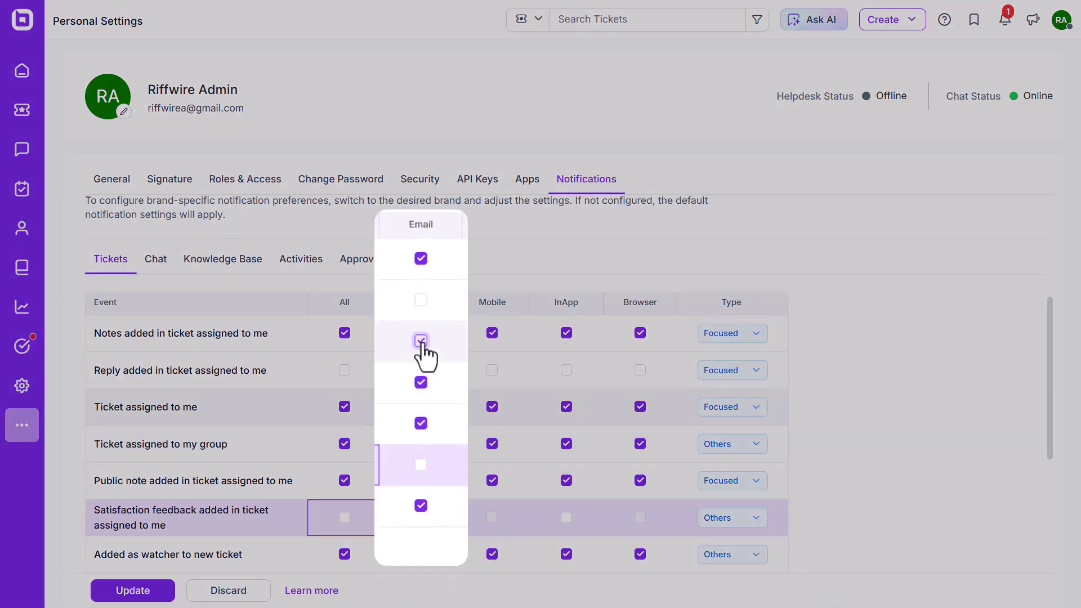
- Turn off the email notification for public notes added in assigned tickets, and view the available brand choices
click(421, 342)
click(421, 342)
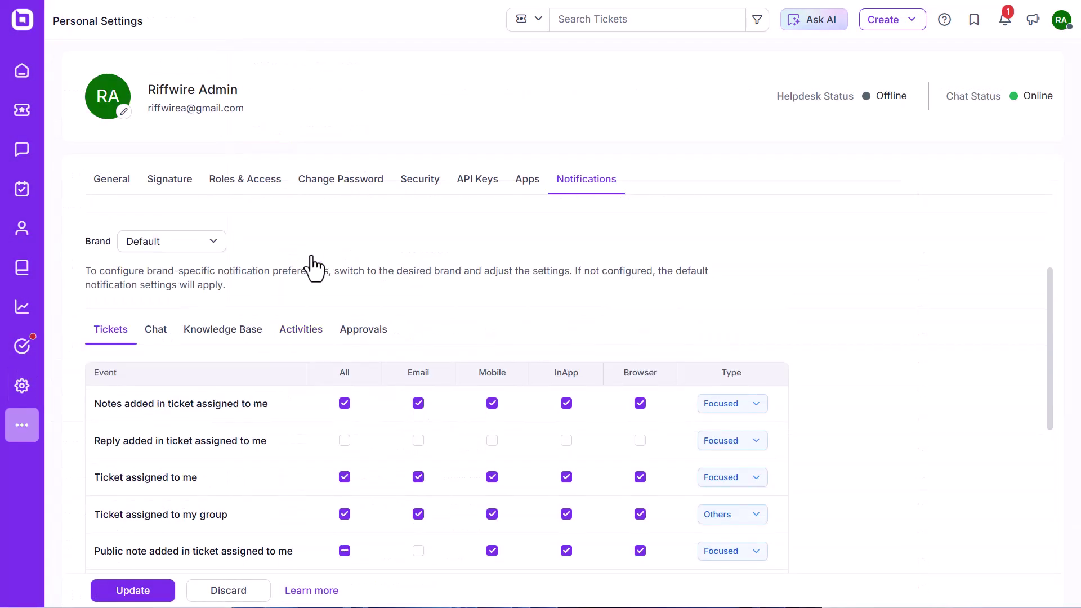
click(212, 253)
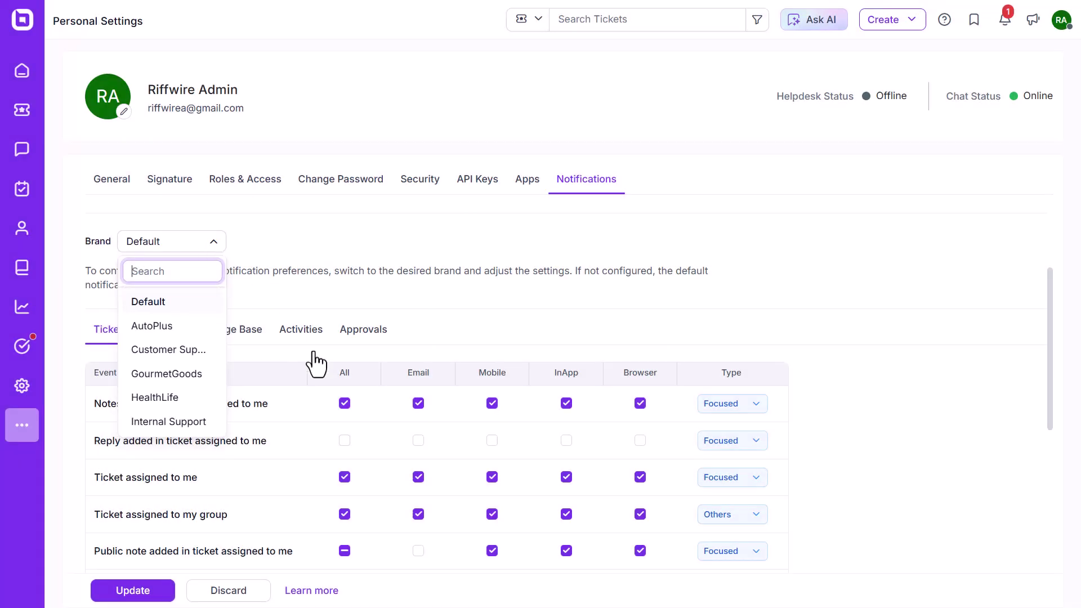
click(466, 510)
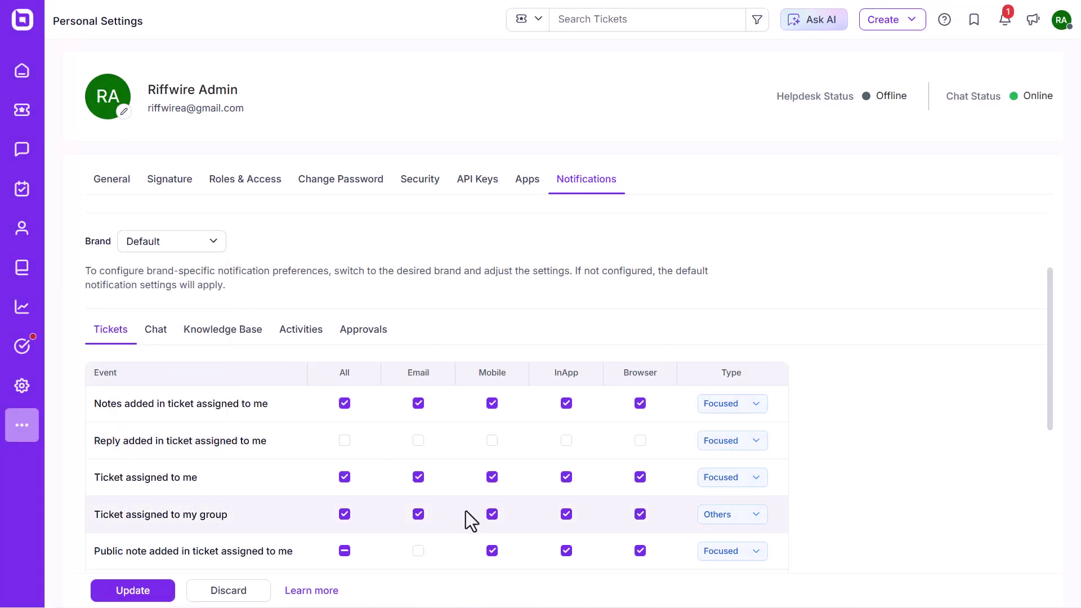
- Set the notification type of "Ticket assigned to my group" to Focused and update the preferences
scroll(468, 512, down, 1)
click(750, 377)
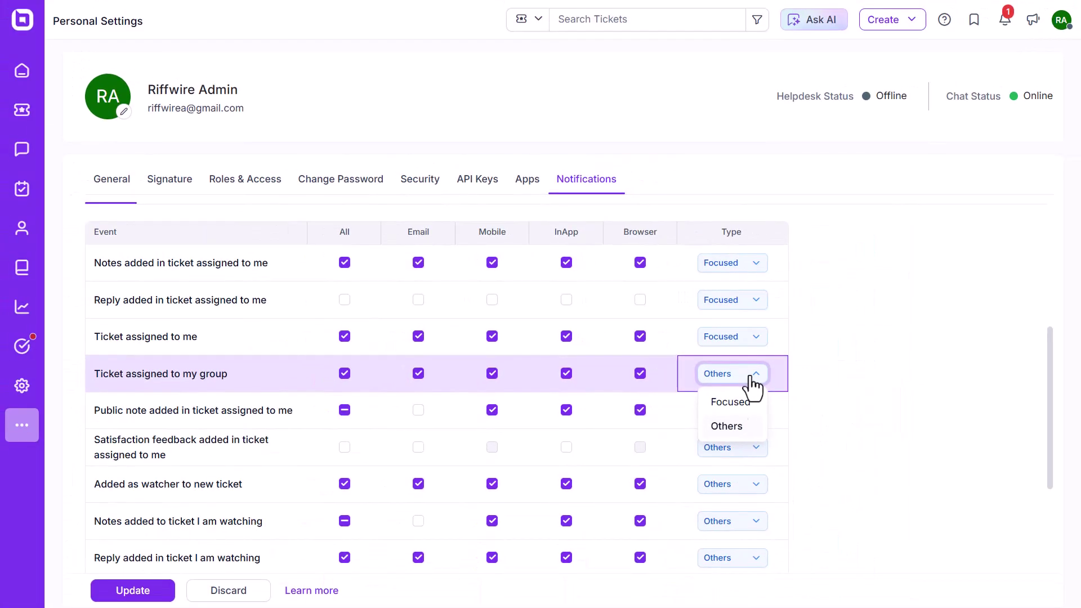
click(730, 402)
click(116, 591)
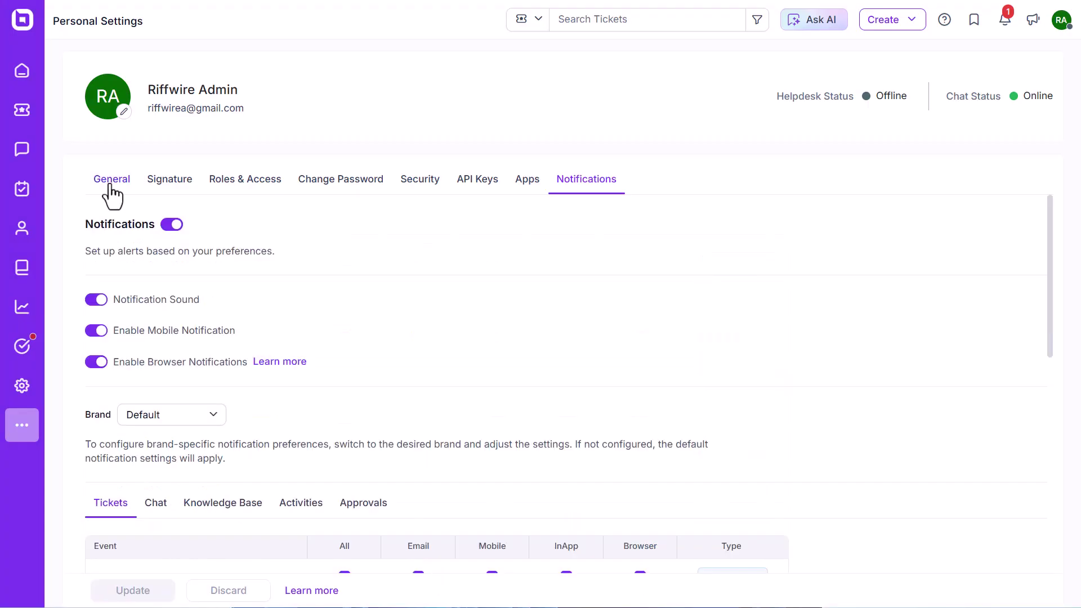
- Open the General personal settings and upload the network diagram image as the new profile picture
click(112, 191)
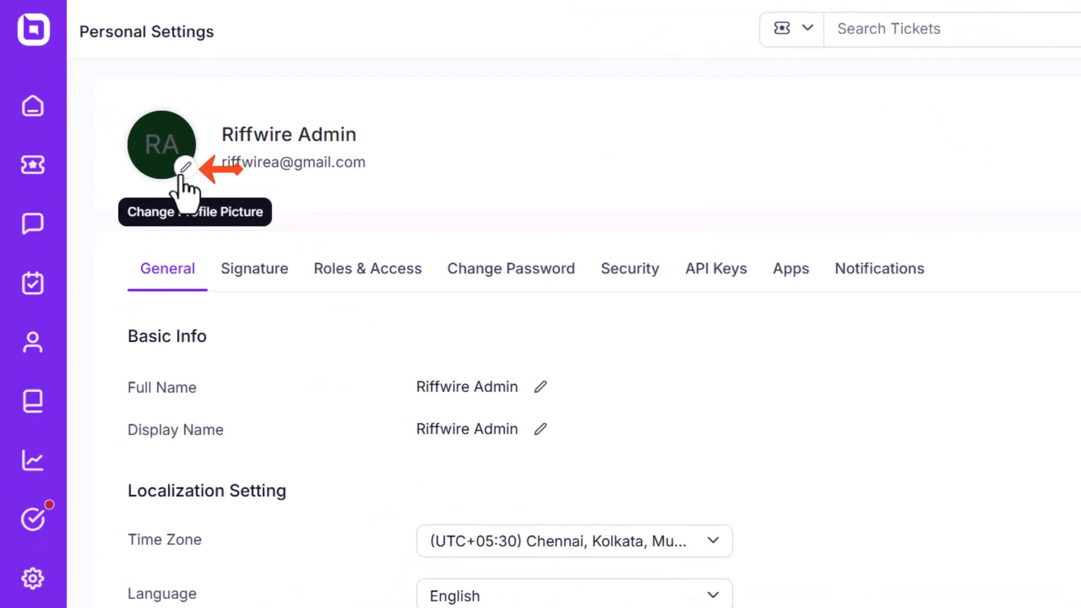
click(185, 167)
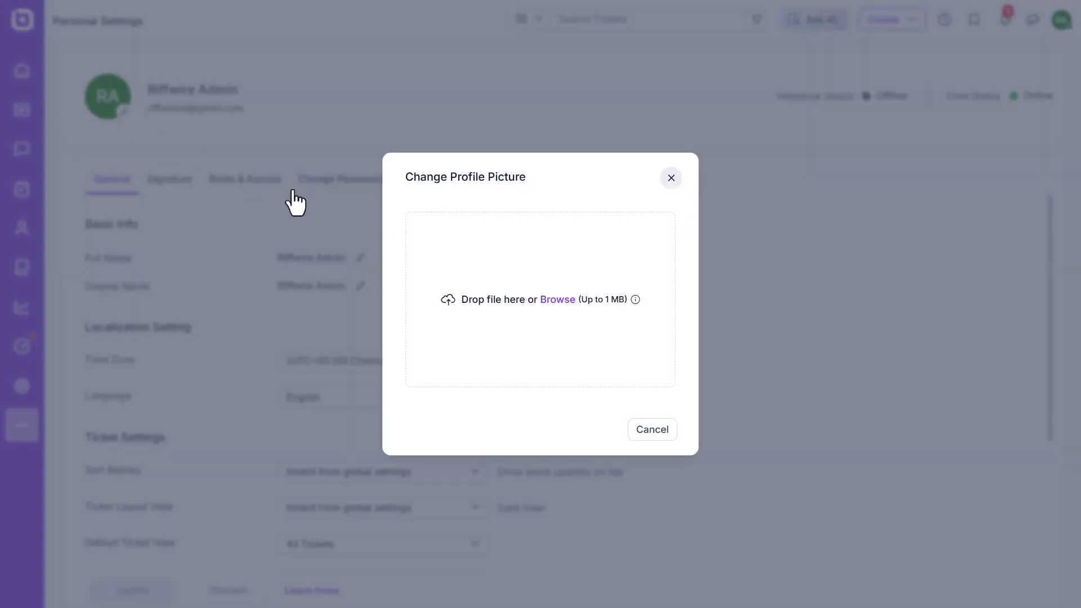
click(558, 300)
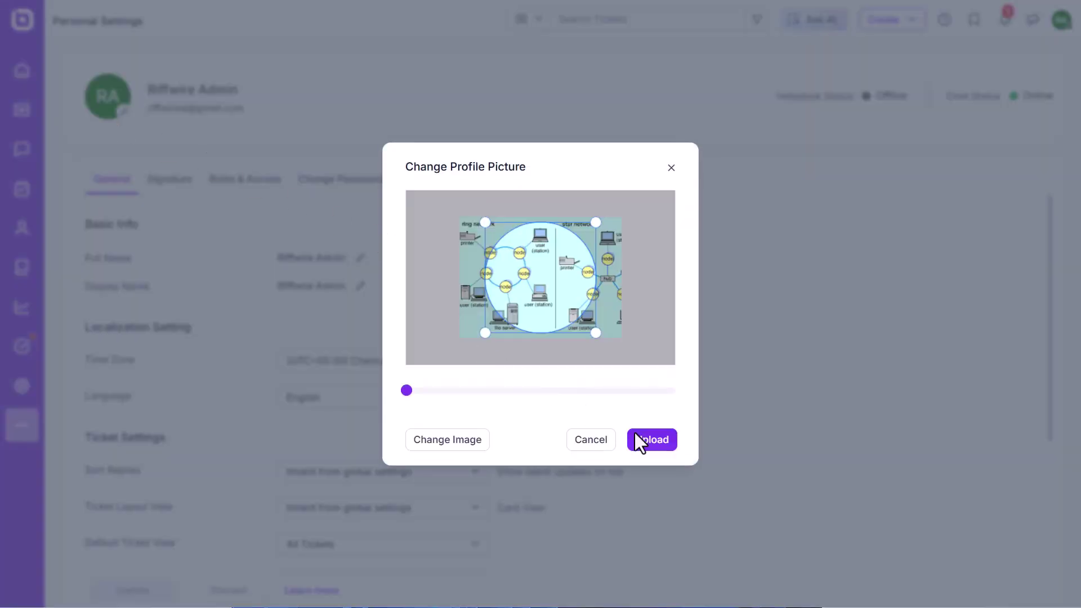
click(652, 442)
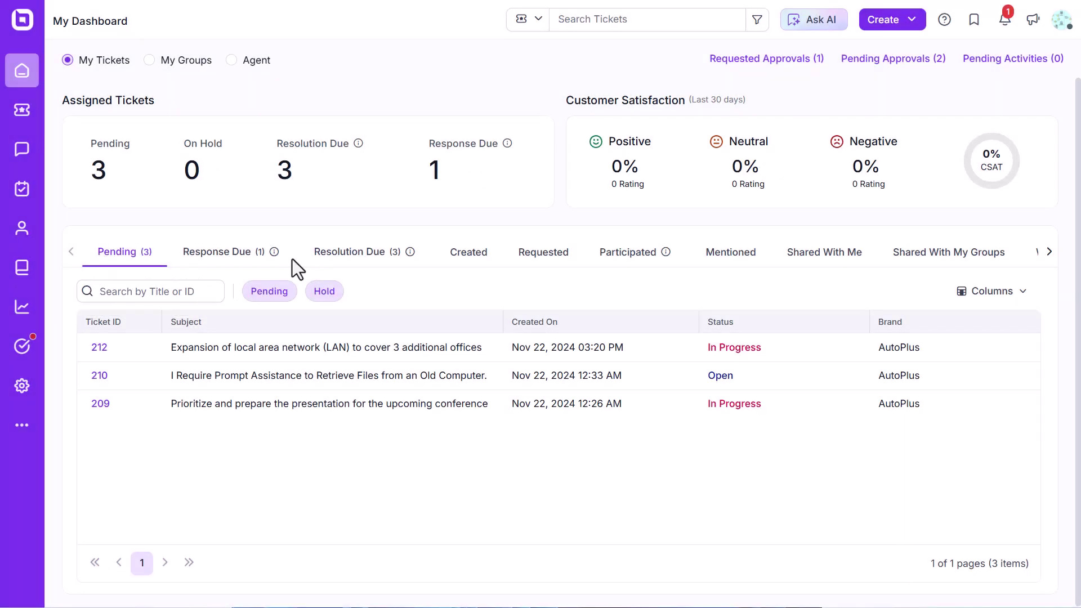
- View the dashboard's Response Due tickets with the Overdue and Due After Today filters, and open the Resolution Due tickets
click(237, 257)
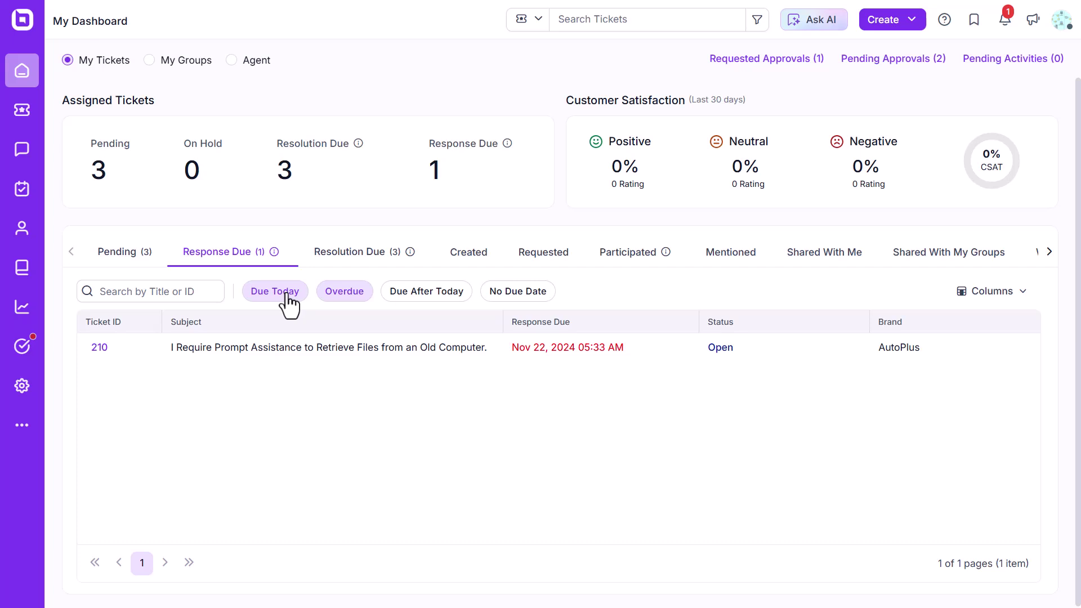
click(366, 297)
click(428, 295)
click(366, 256)
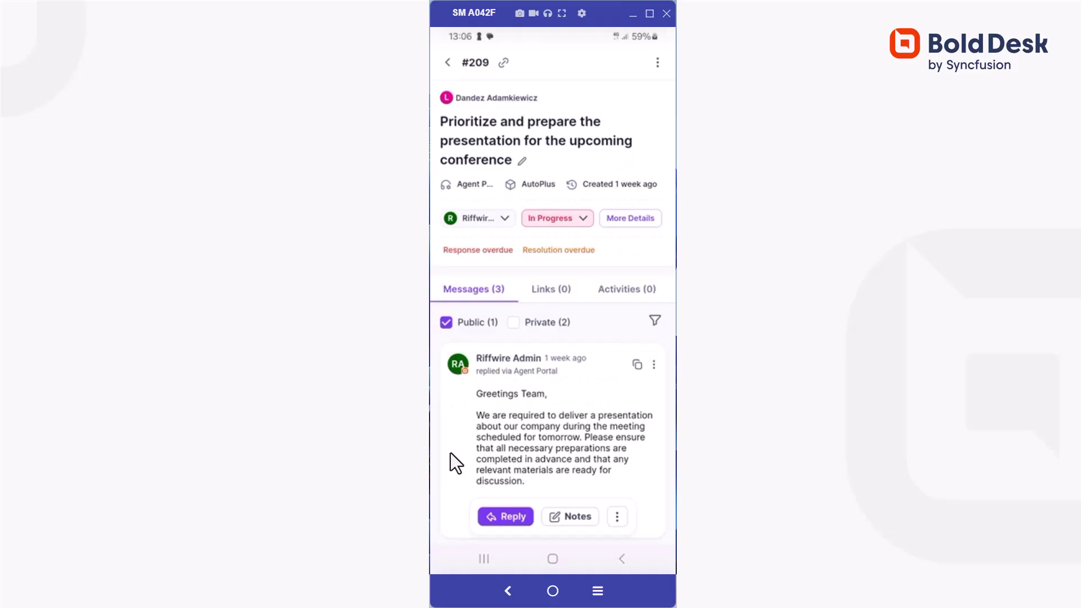
- In the BoldDesk mobile app, rephrase the reply to ticket #209 with AI Assist in Standard style, replace the draft, and update as In Progress
click(502, 516)
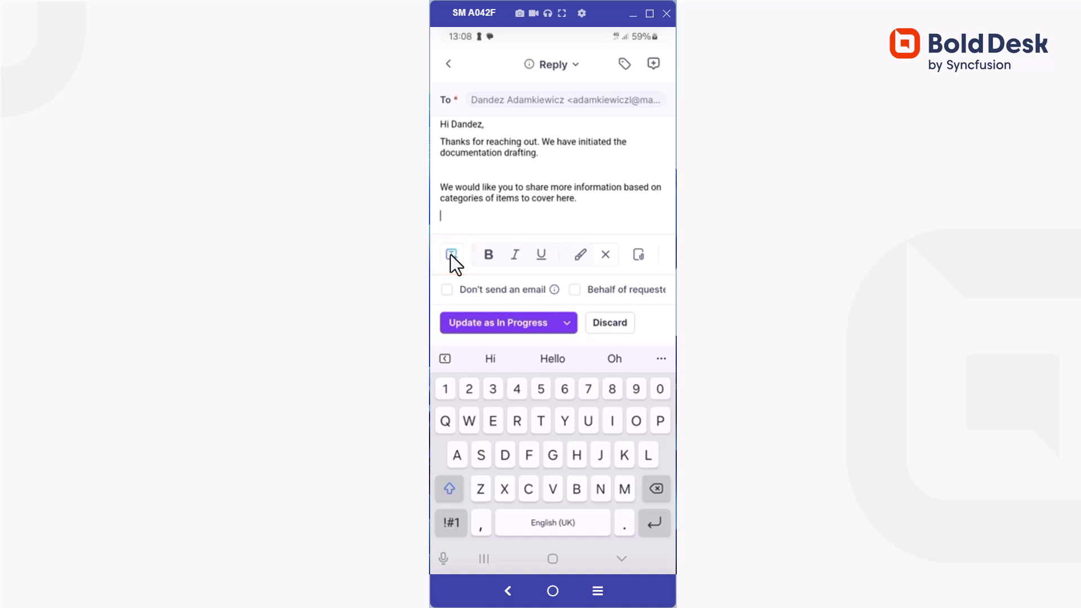
click(451, 254)
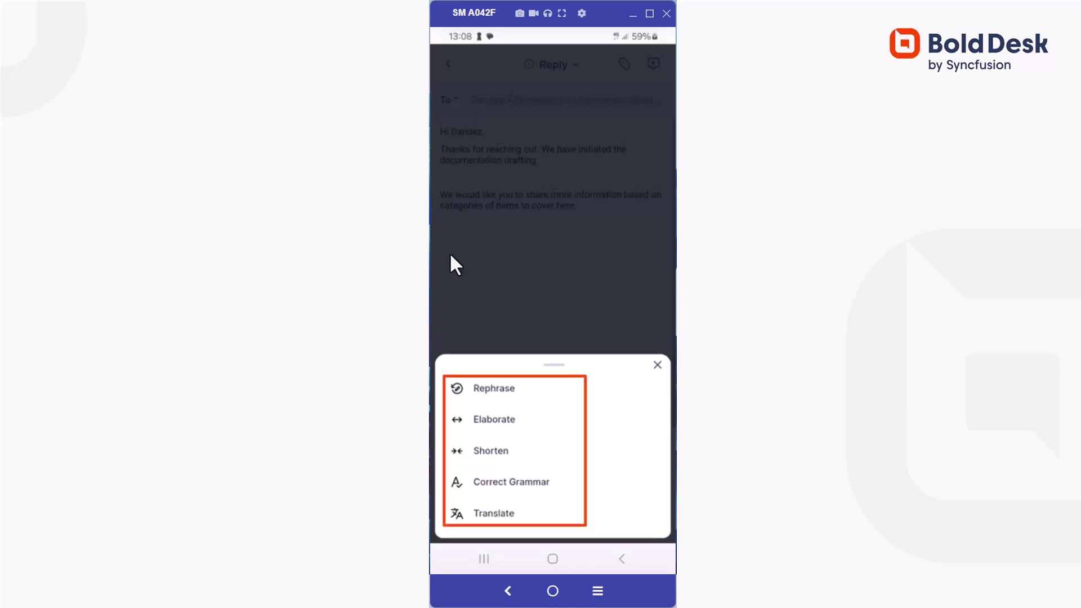
click(507, 392)
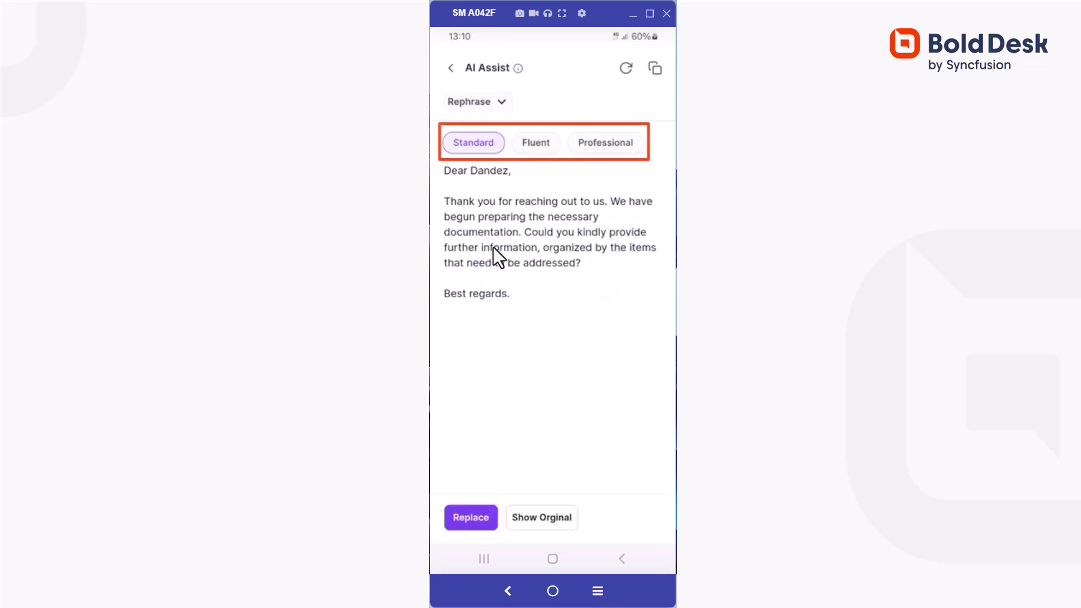
click(467, 519)
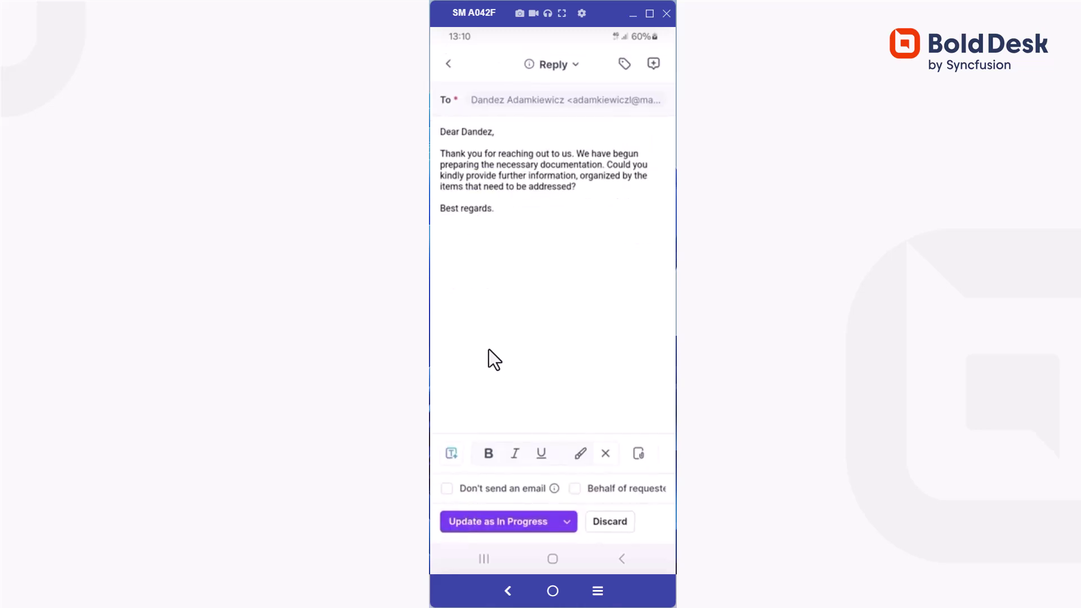
click(515, 519)
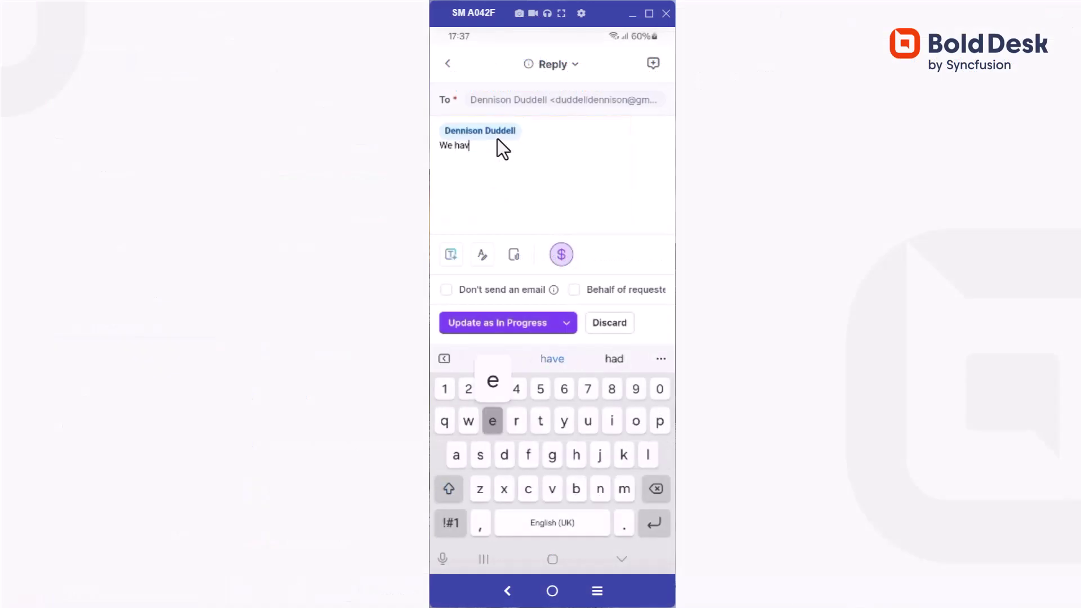
- Complete the reply "We have initiated the process of expanding our LAN to cover the 3 additional offices" and update the ticket as In Progress
text(e initiated the process of expanding our LAN to cover the 3 additional offices)
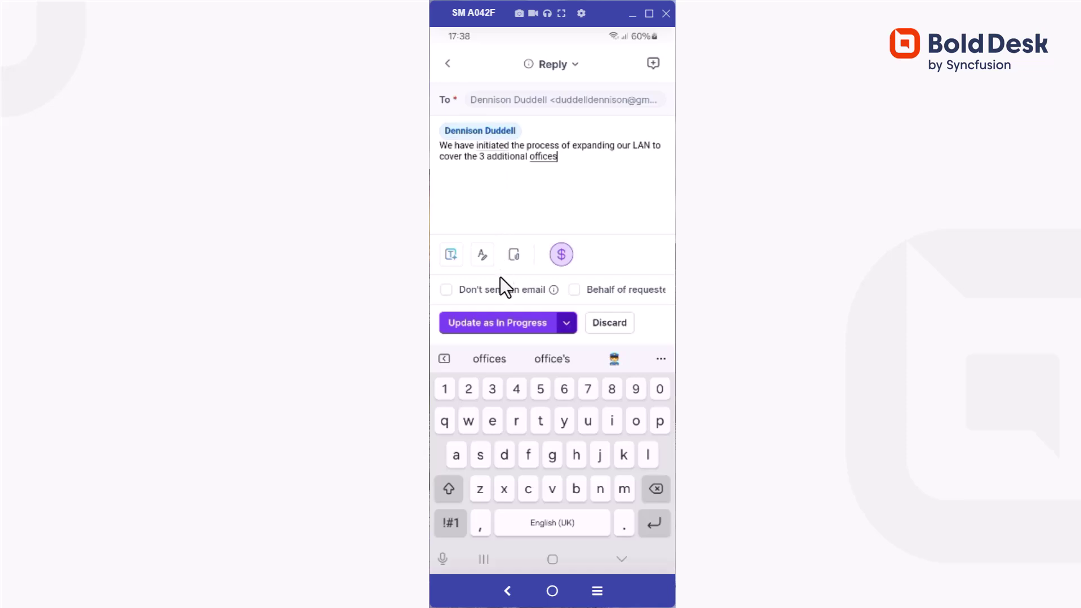
click(503, 326)
click(502, 326)
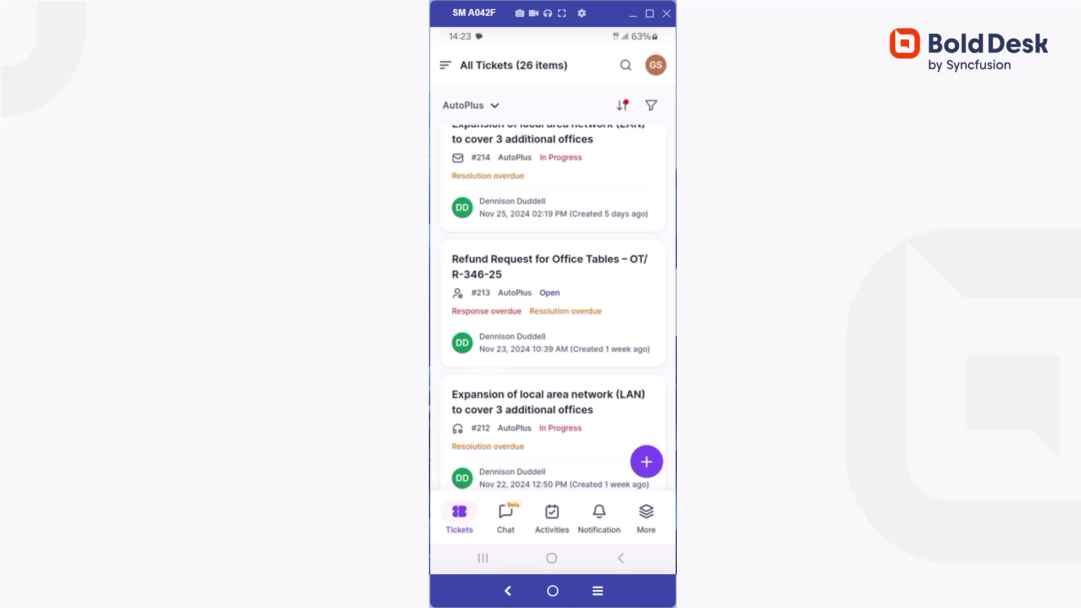
- Browse the mobile app's All Tickets list, view the All Activities list, and return to the older tickets
scroll(553, 308, up, 5)
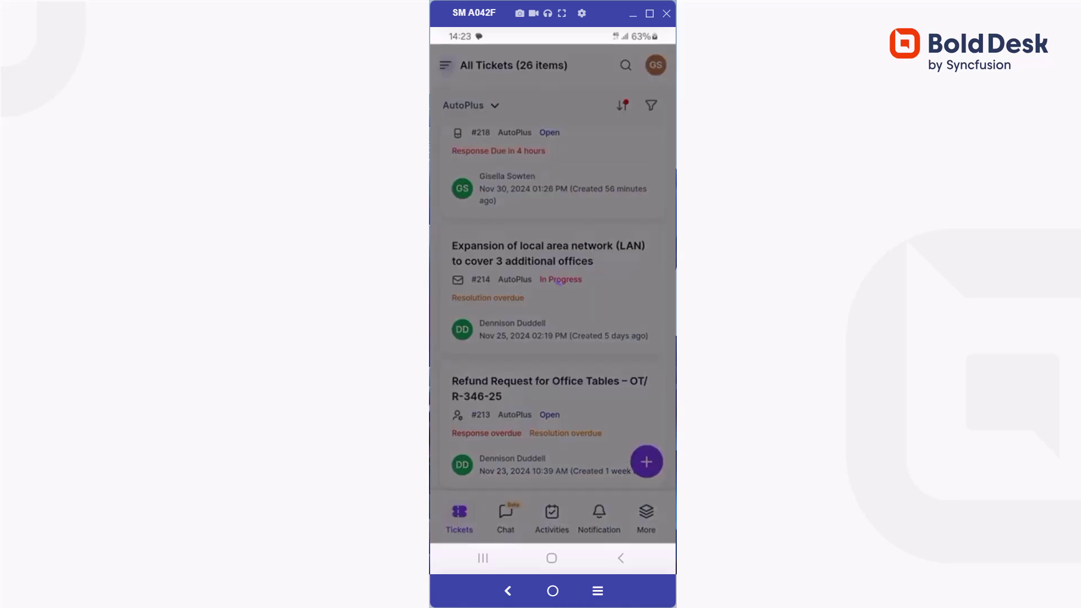
key(Escape)
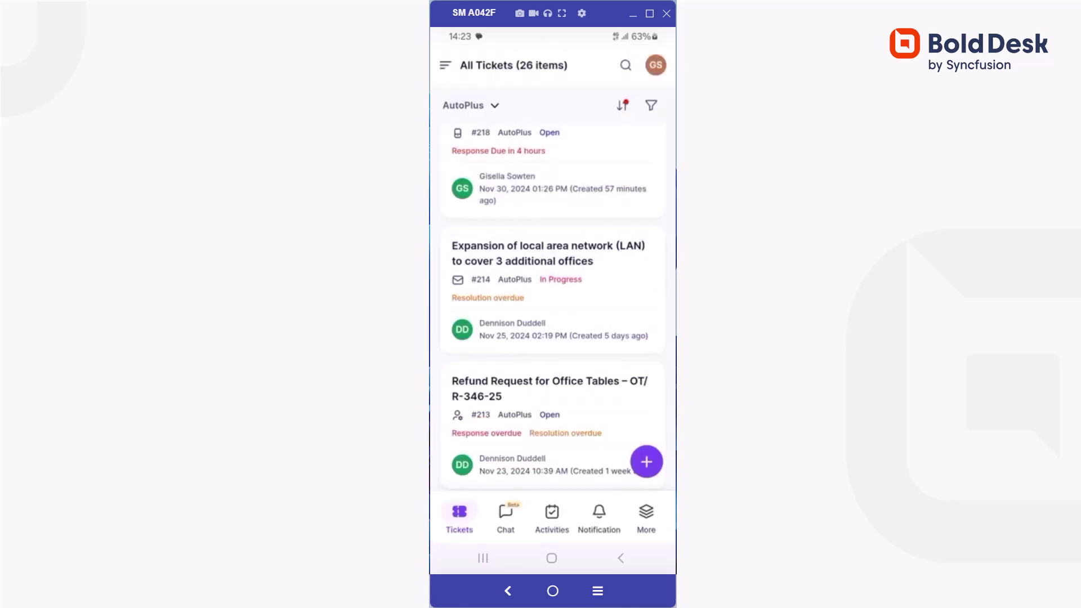
click(552, 518)
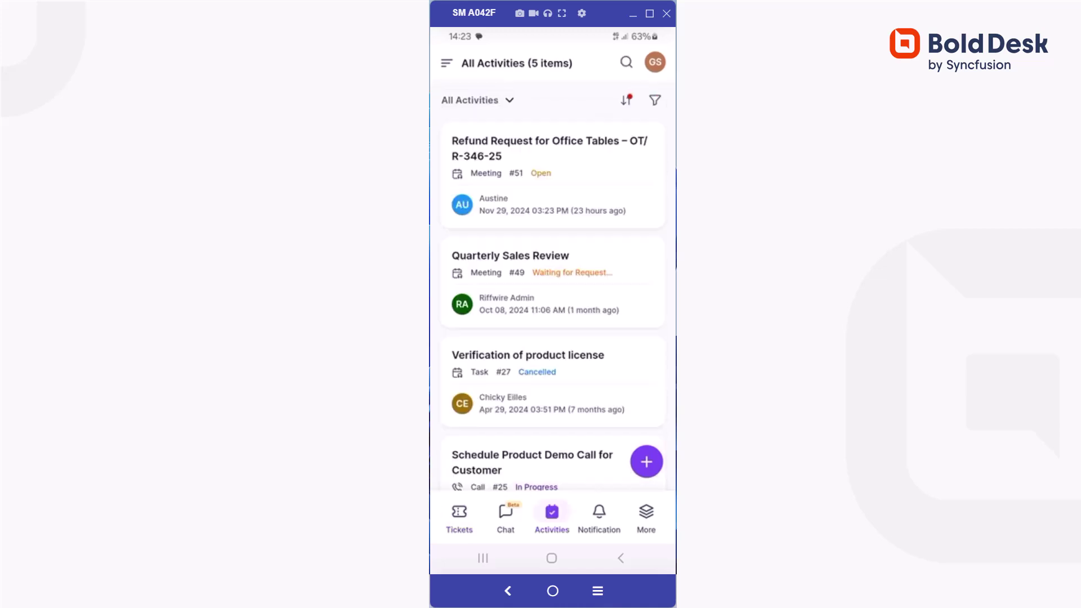
click(460, 518)
scroll(552, 307, down, 5)
scroll(552, 307, down, 2)
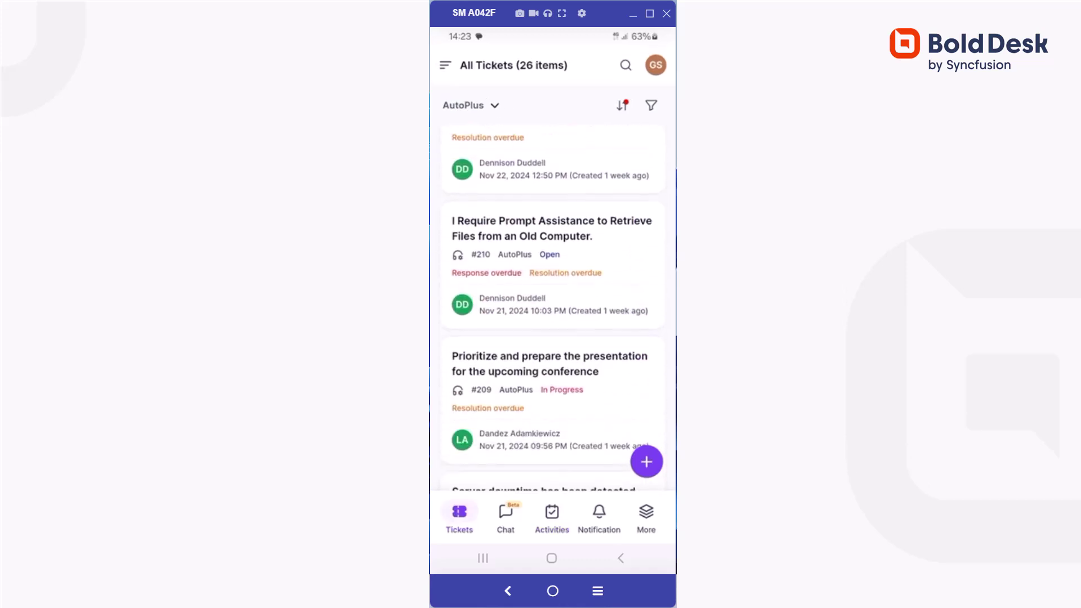
- Open the ticket about preparing the conference presentation and look through its Links, Activities, Approval and following sections
click(540, 362)
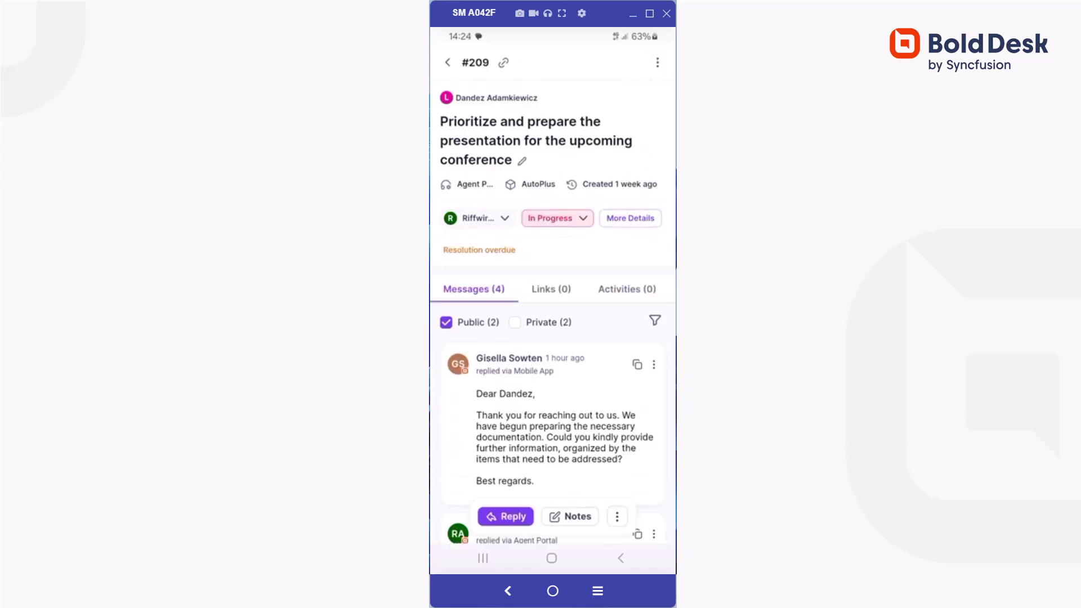
click(551, 289)
drag(631, 316, 473, 315)
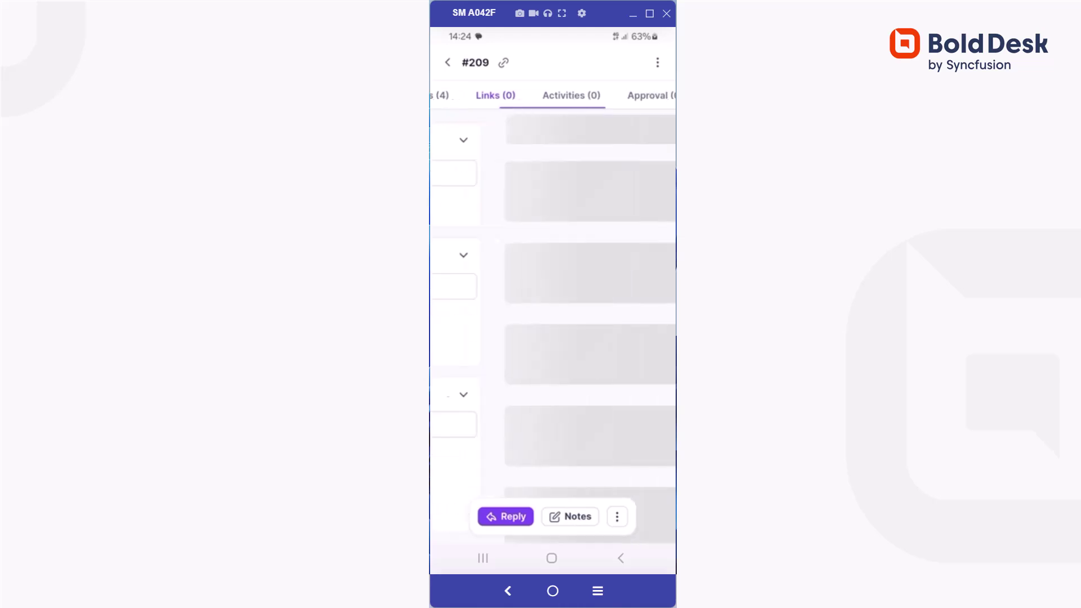
drag(630, 315, 473, 315)
drag(630, 315, 473, 315)
drag(631, 315, 473, 316)
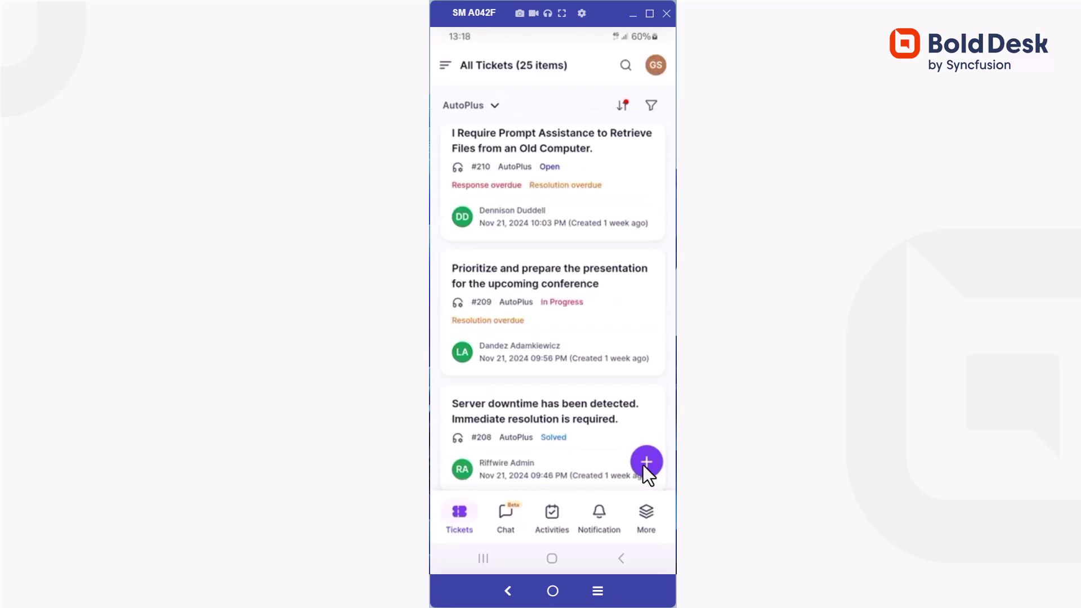
- Create a new ticket in the mobile app from the AutoPlus template "UX-Team Software Installation Request"
click(643, 465)
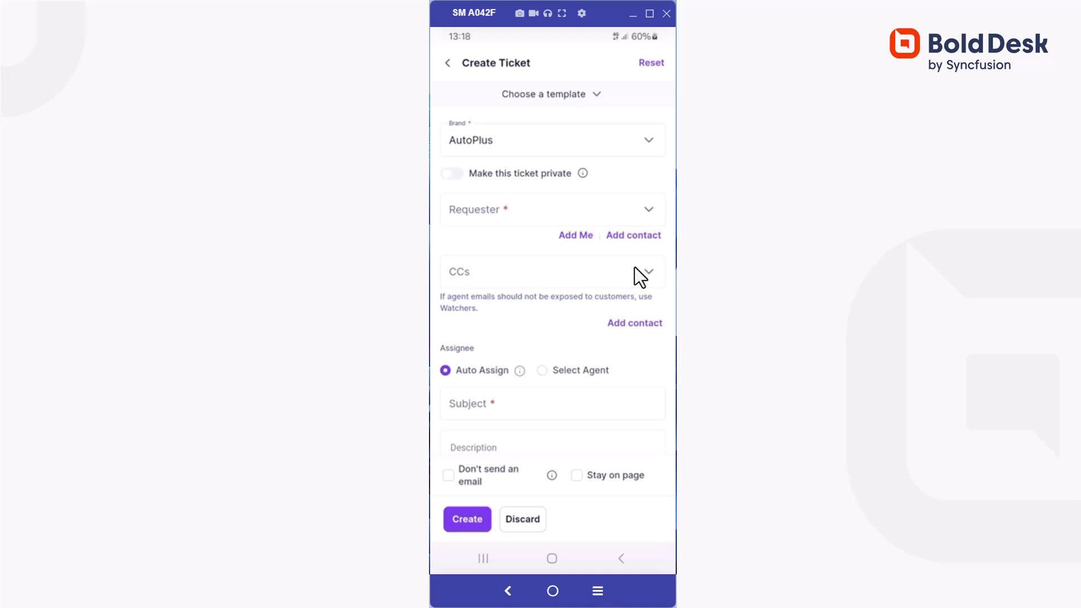
click(586, 93)
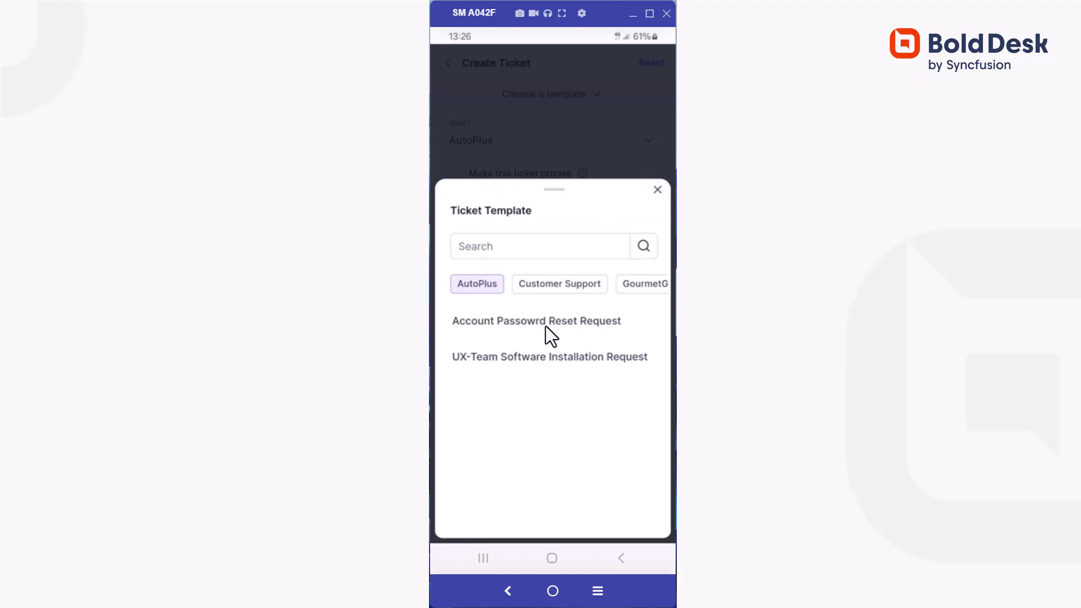
click(543, 354)
scroll(526, 355, down, 3)
click(466, 518)
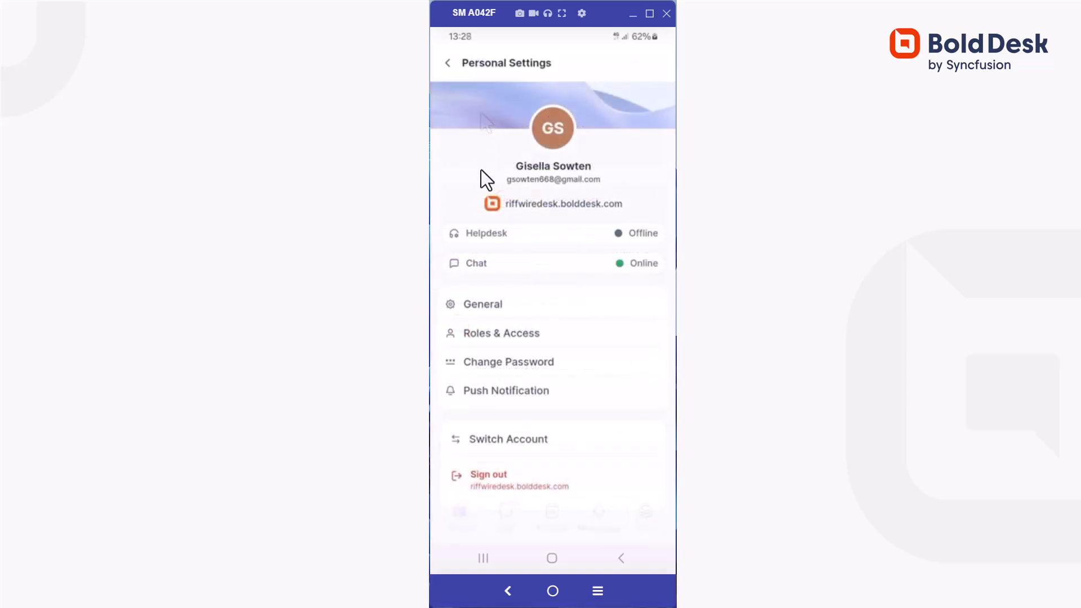
- Review the General personal settings in the mobile app, set the language to French, and save the change
click(481, 307)
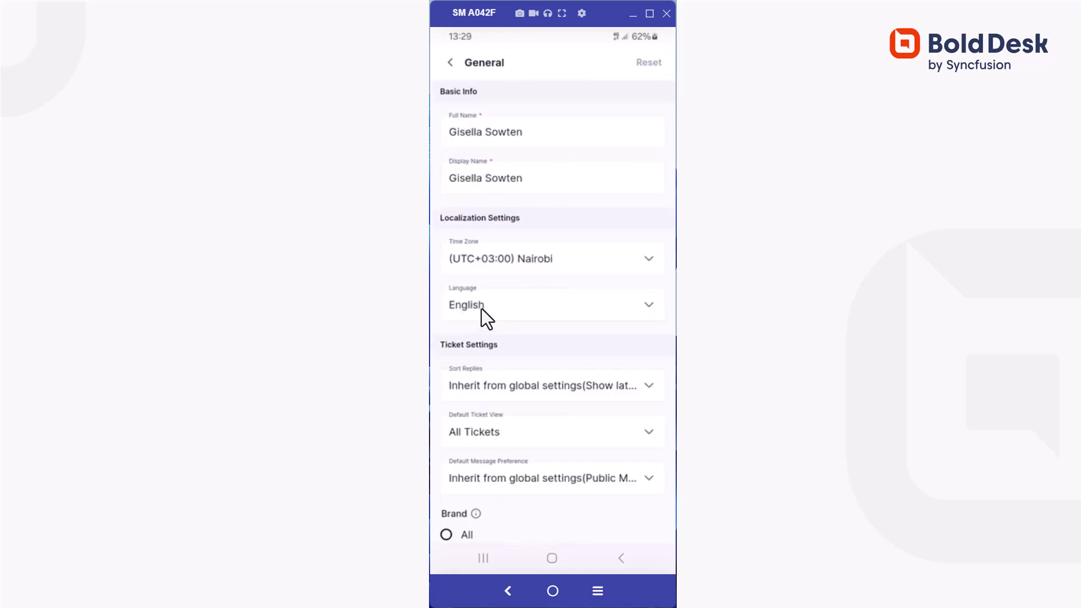
scroll(482, 309, down, 2)
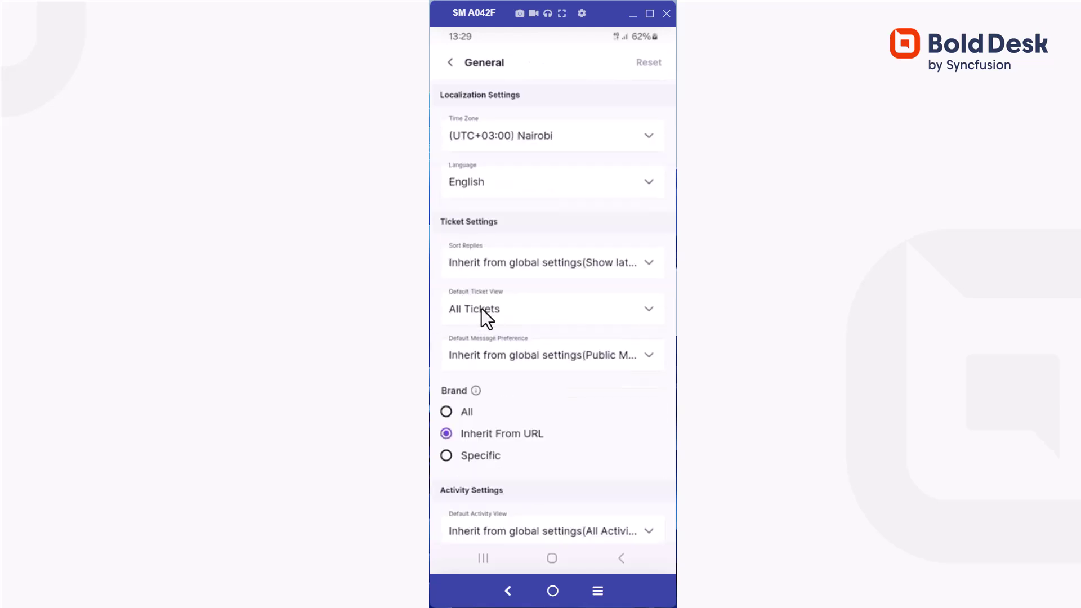
scroll(481, 309, down, 1)
scroll(481, 308, up, 2)
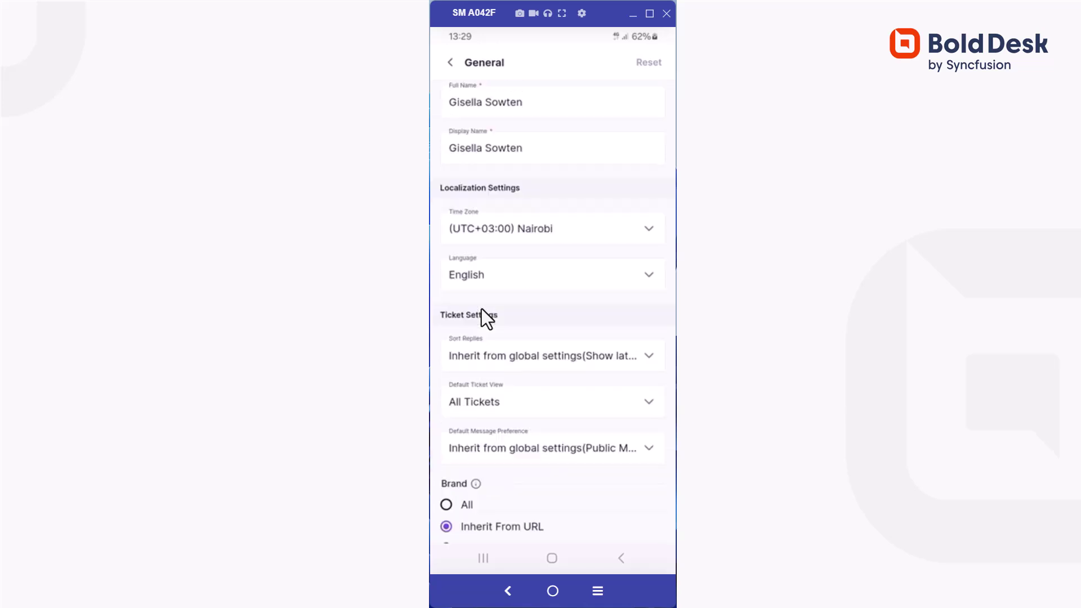
click(517, 283)
scroll(511, 333, down, 2)
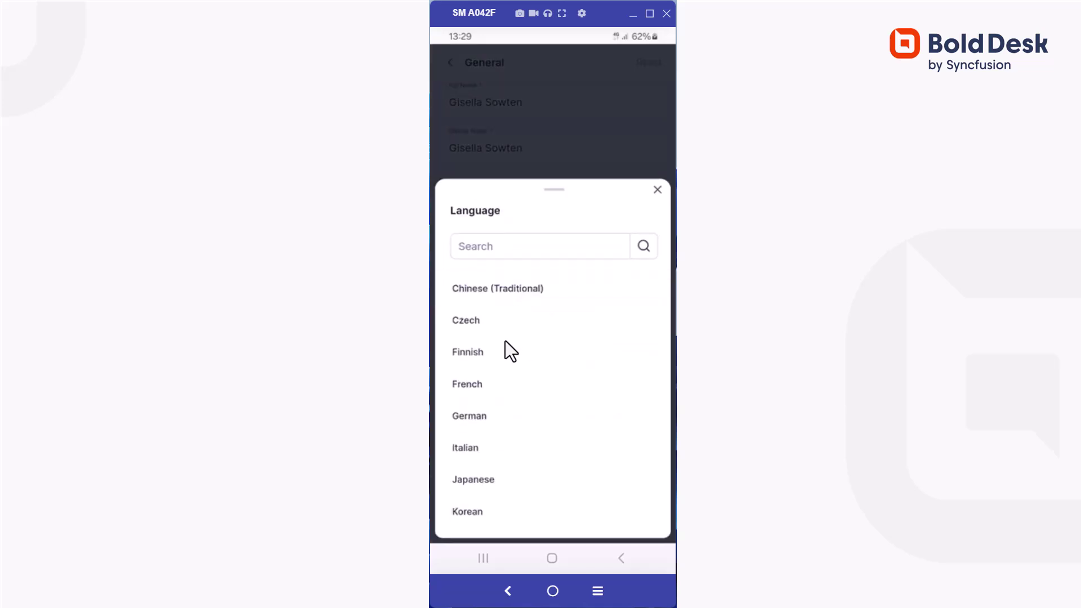
click(495, 386)
click(467, 520)
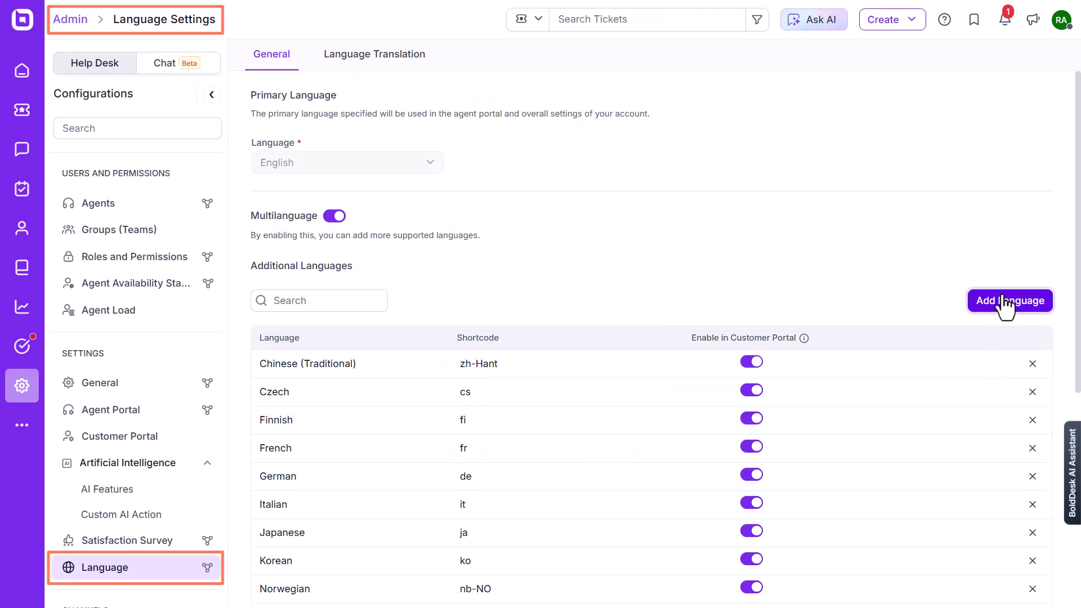
- Add Bulgarian as an additional language in the web portal's Language Settings, enabled in the customer portal
click(1003, 298)
click(601, 351)
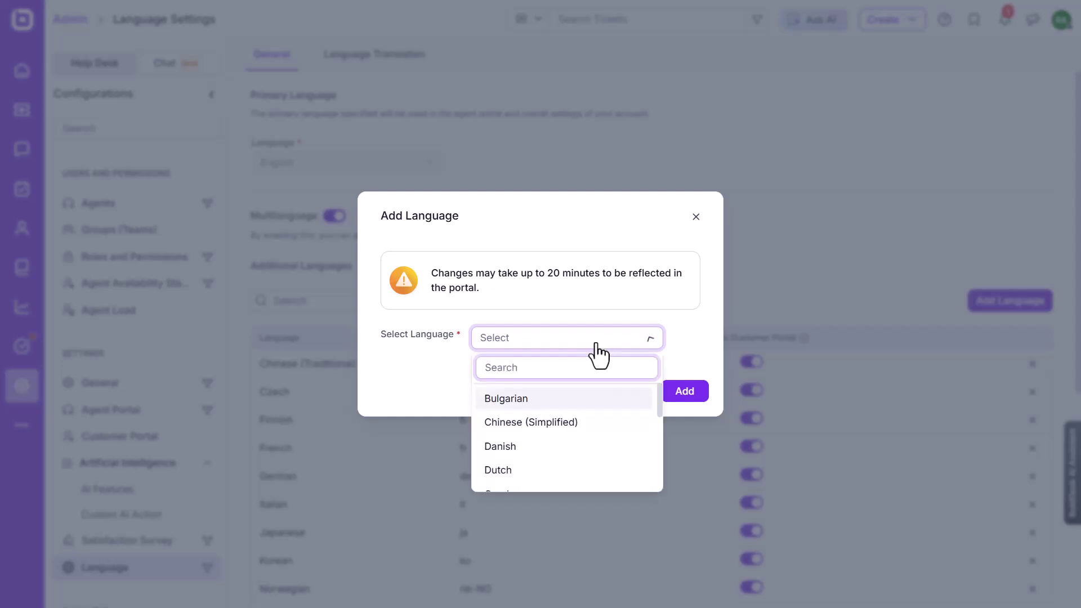
click(535, 398)
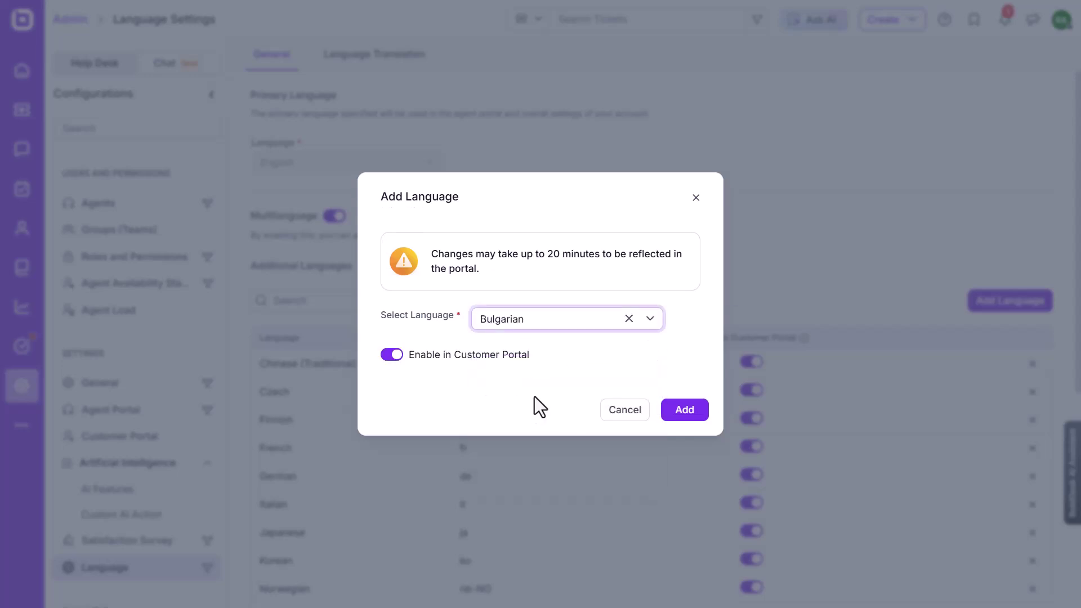
click(688, 411)
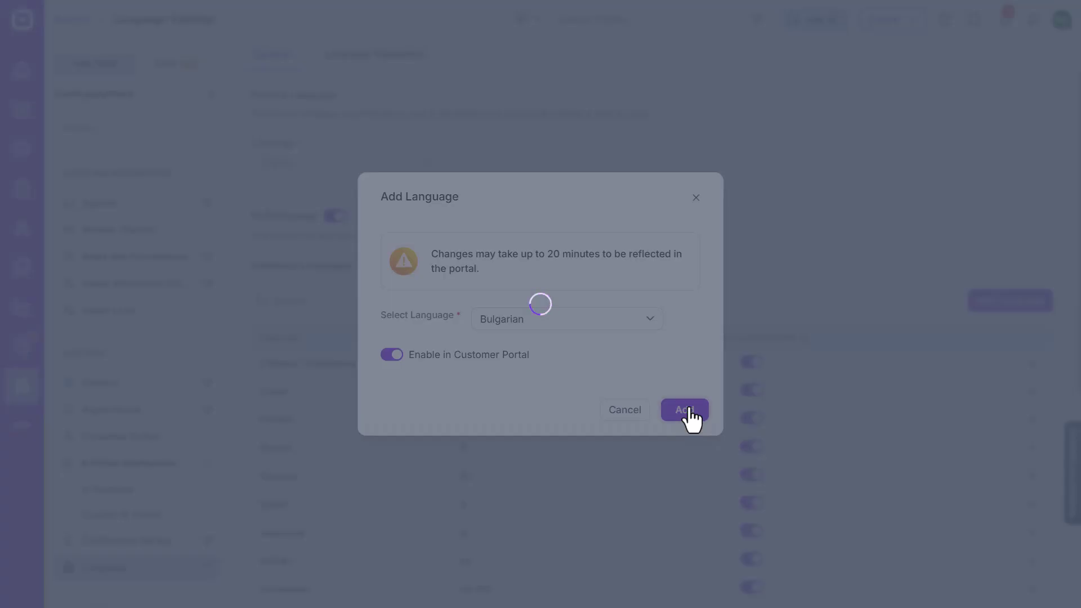